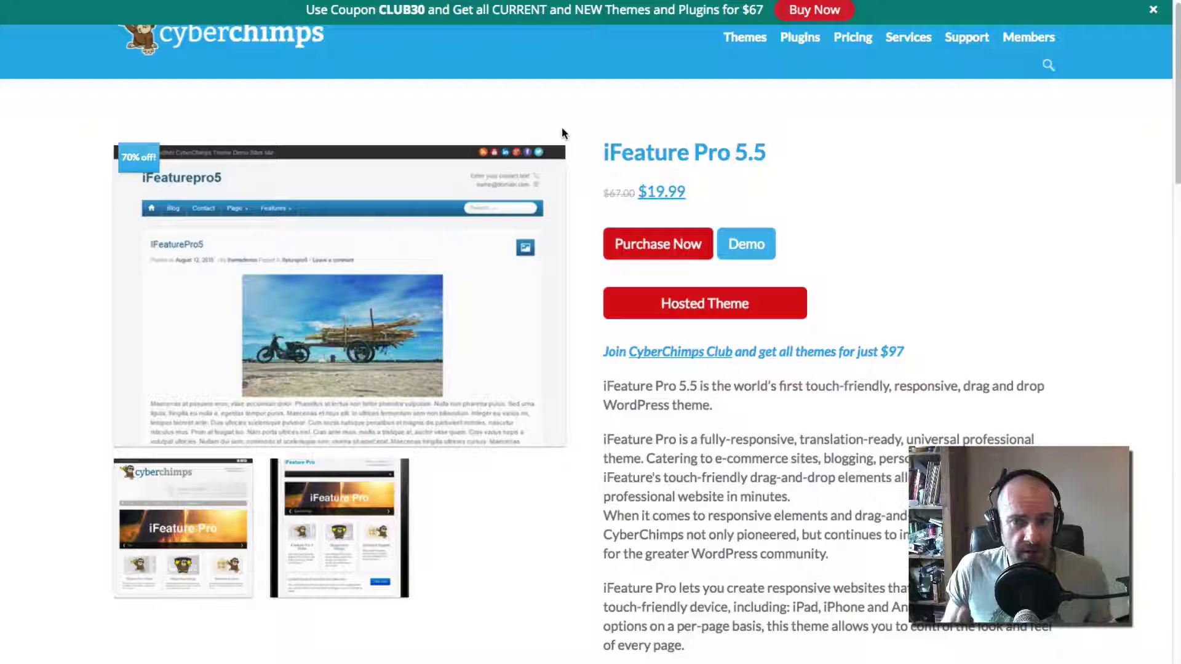
Scroll through the iFeaturepro5 demo homepage and go to its Page > Double Sidebar page
scroll(590, 420, down, 2)
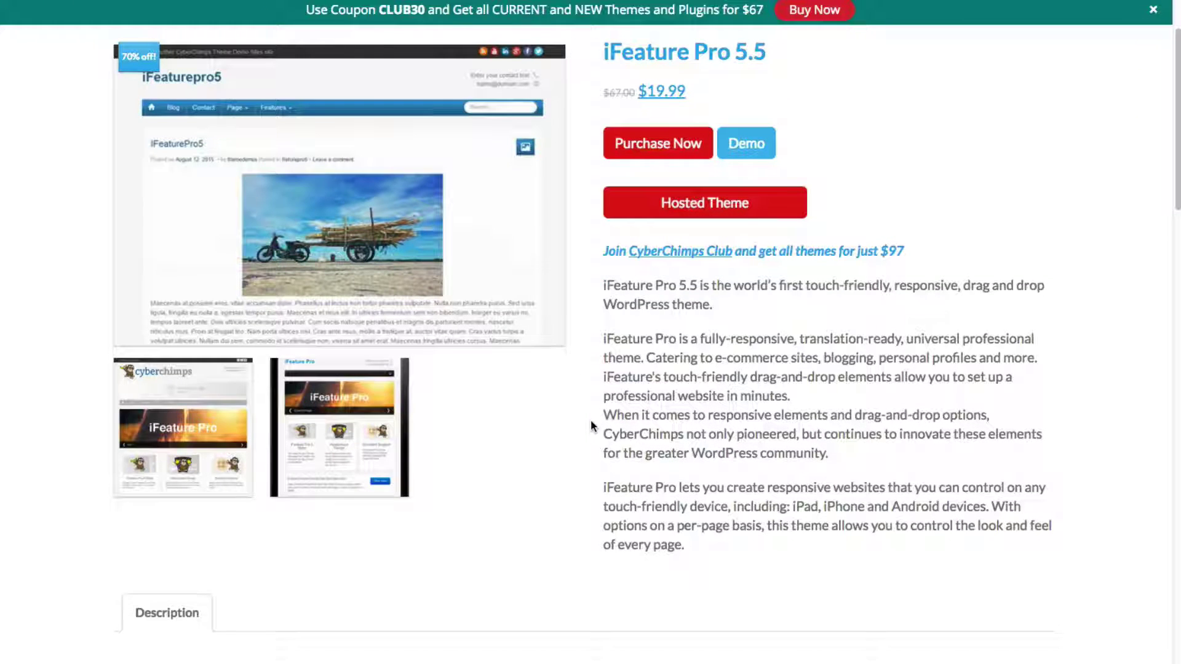
scroll(590, 421, down, 5)
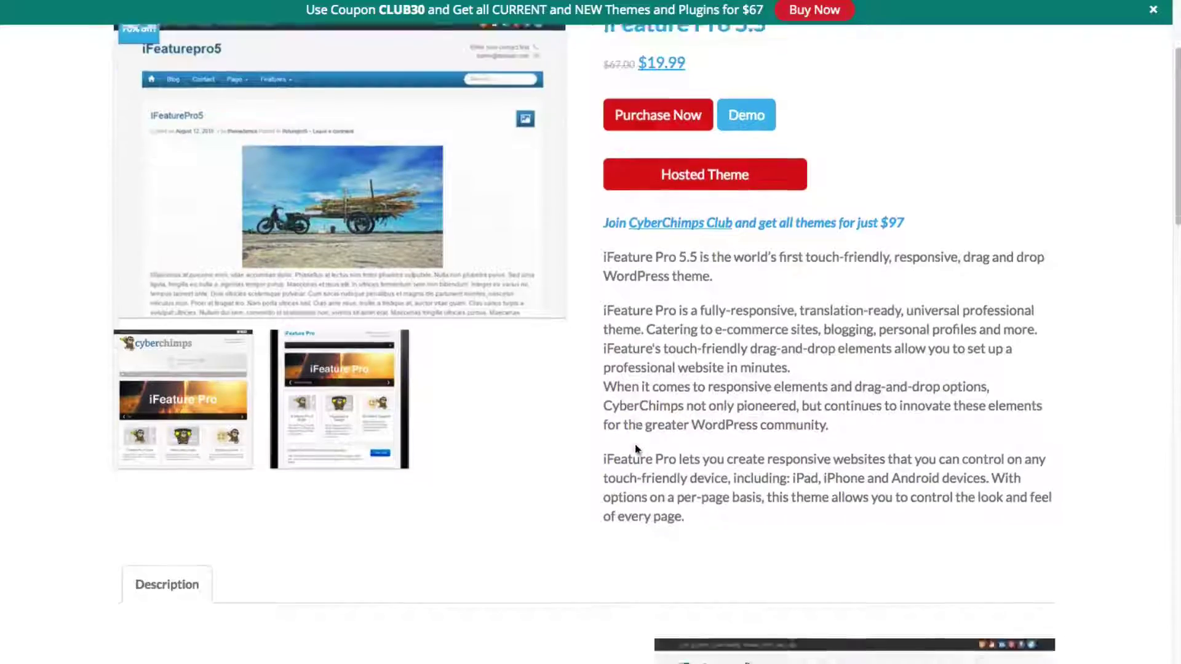
scroll(615, 453, down, 1)
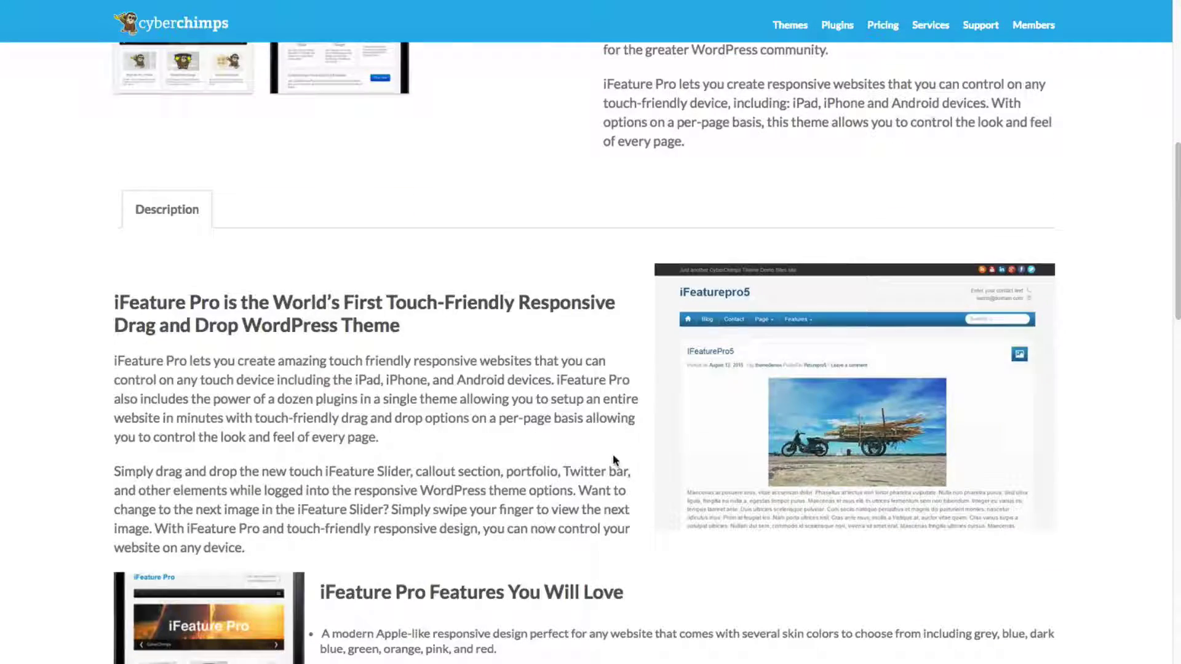
scroll(611, 472, down, 1)
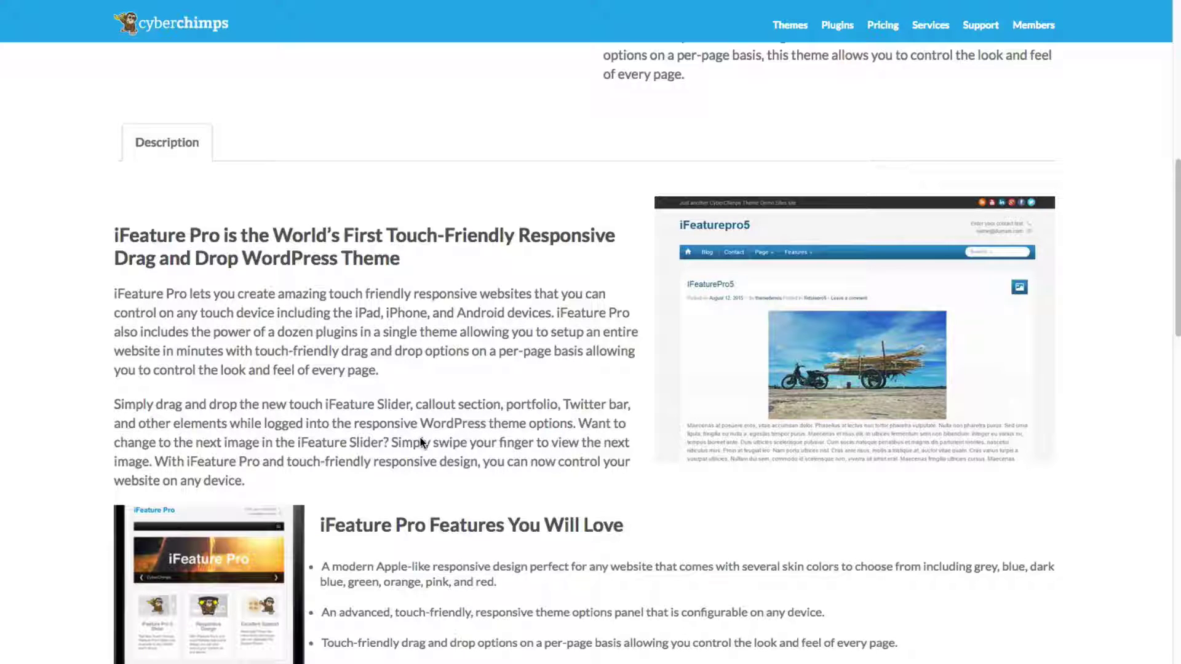
scroll(418, 442, down, 2)
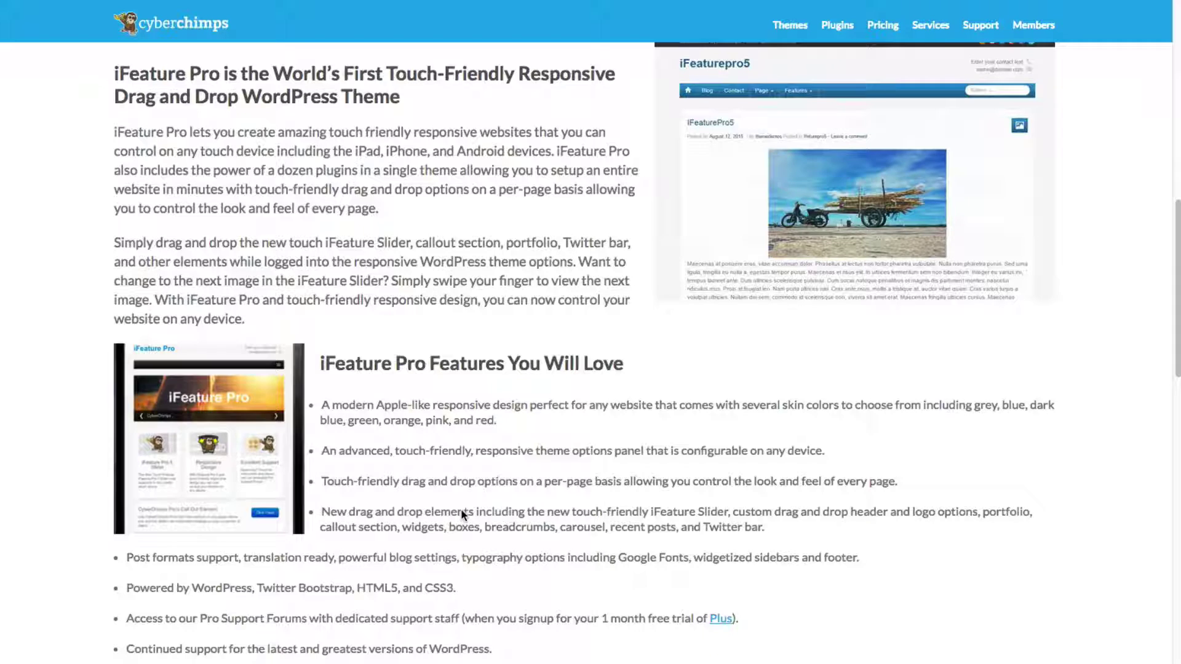
scroll(459, 501, up, 7)
scroll(458, 502, up, 5)
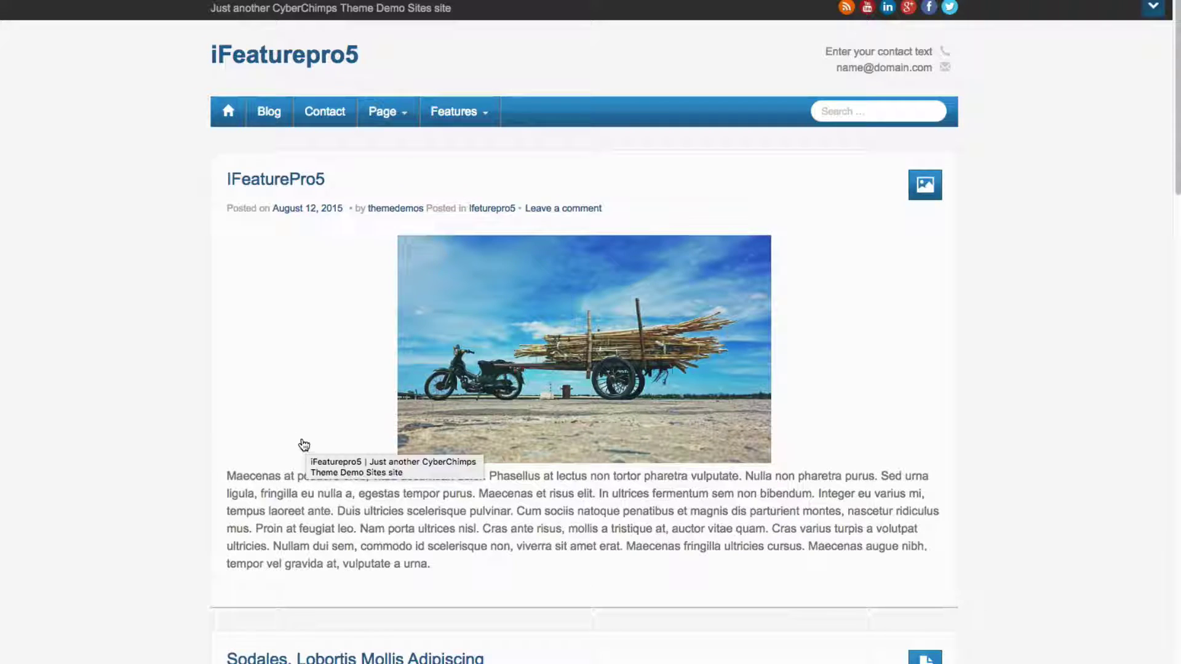
scroll(227, 426, down, 8)
scroll(228, 426, down, 20)
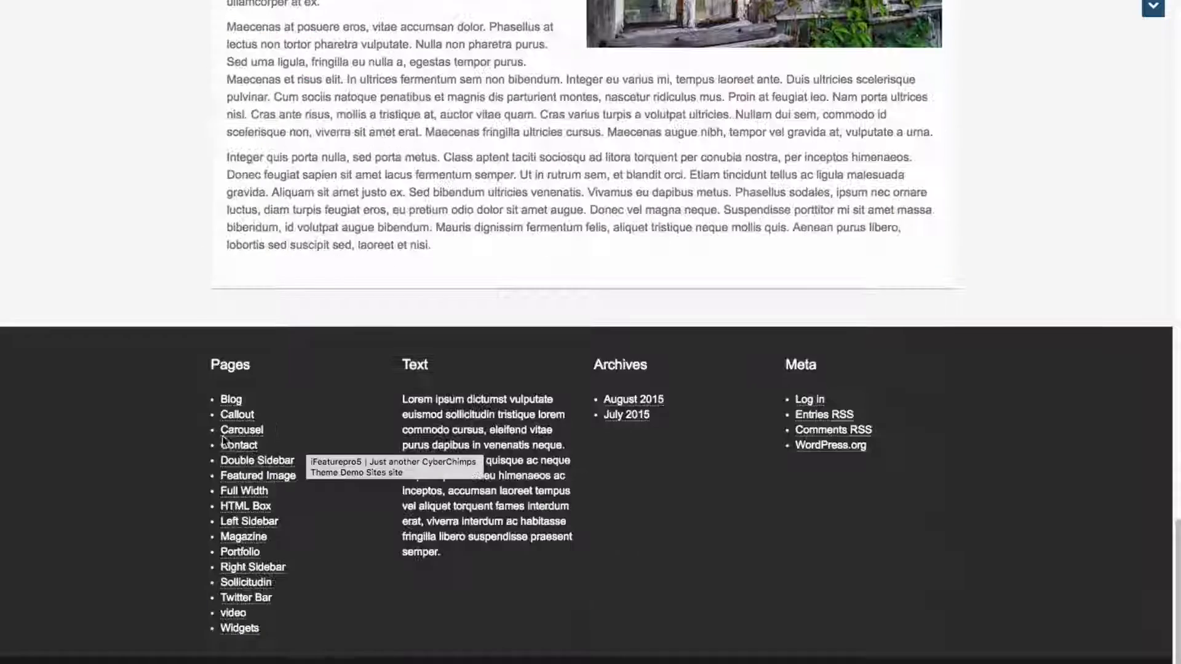
scroll(223, 441, up, 20)
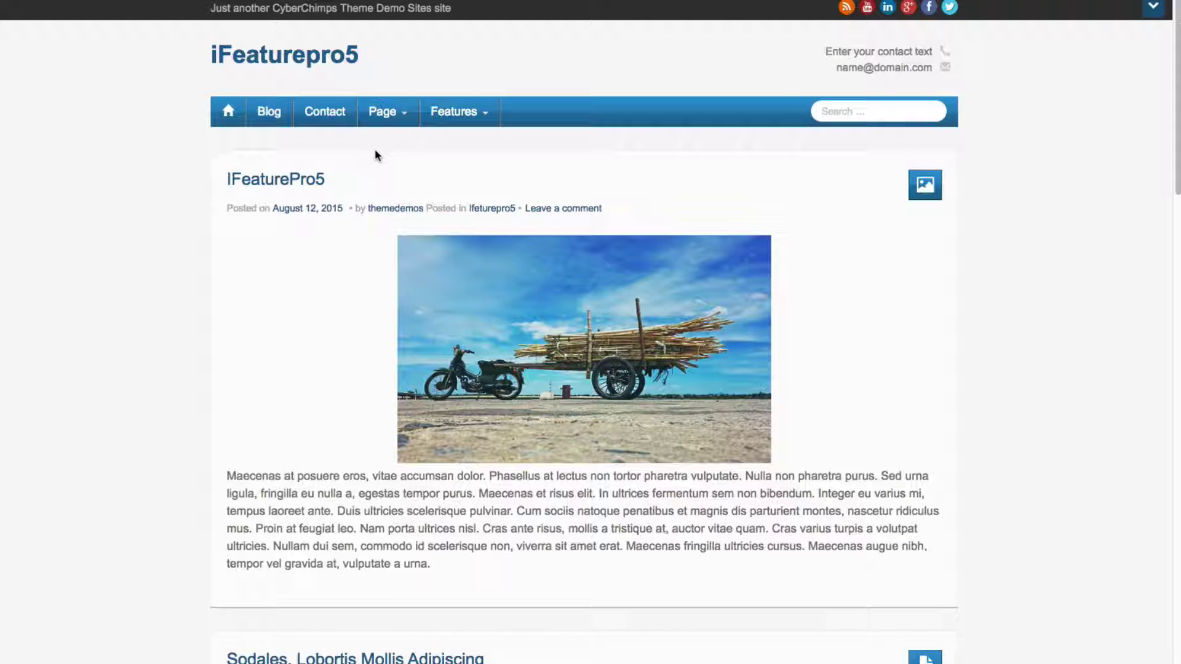
mouse_move(383, 112)
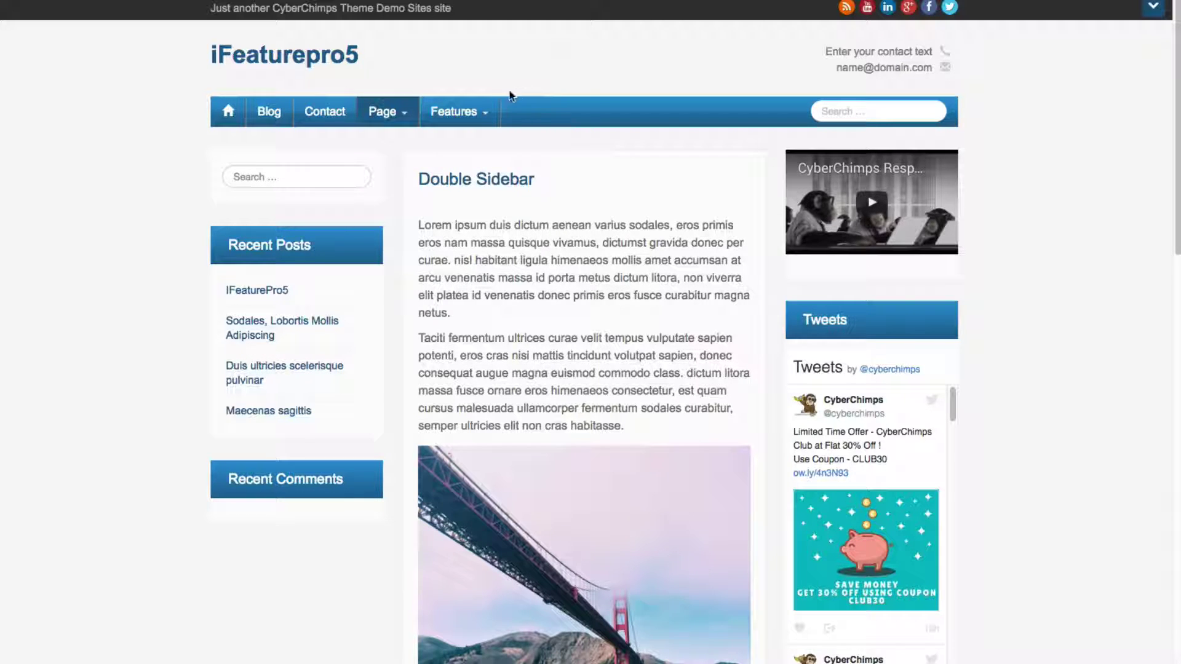
mouse_move(487, 111)
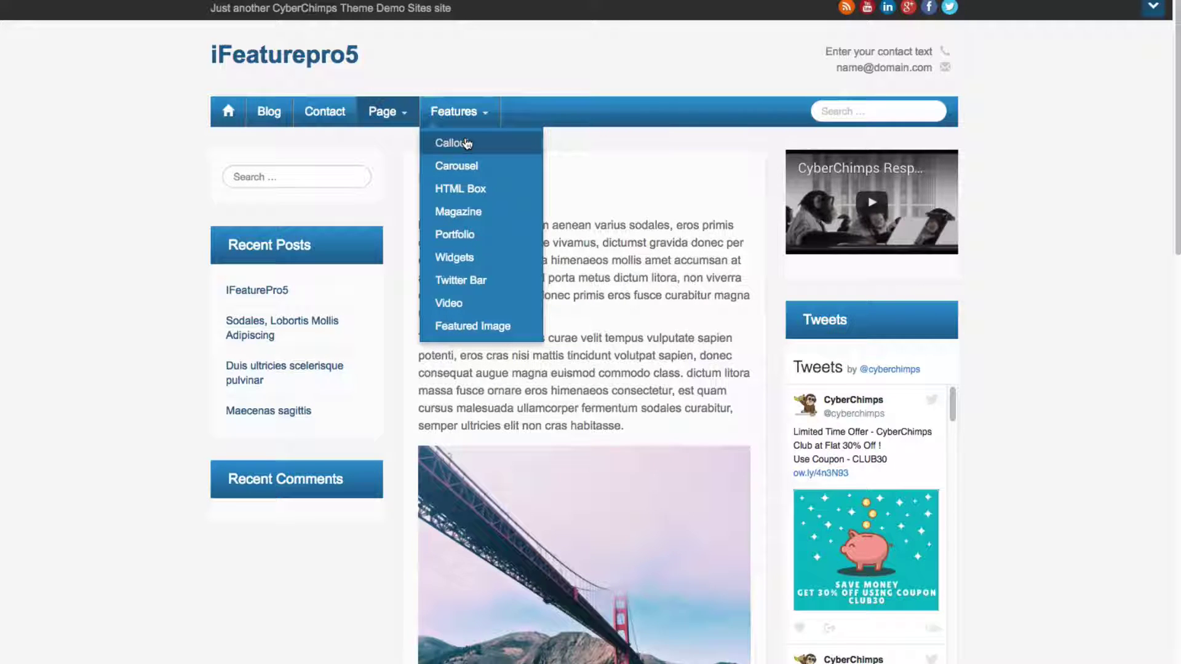
Visit the Callout and Carousel feature pages, advancing the carousel by one image
click(467, 143)
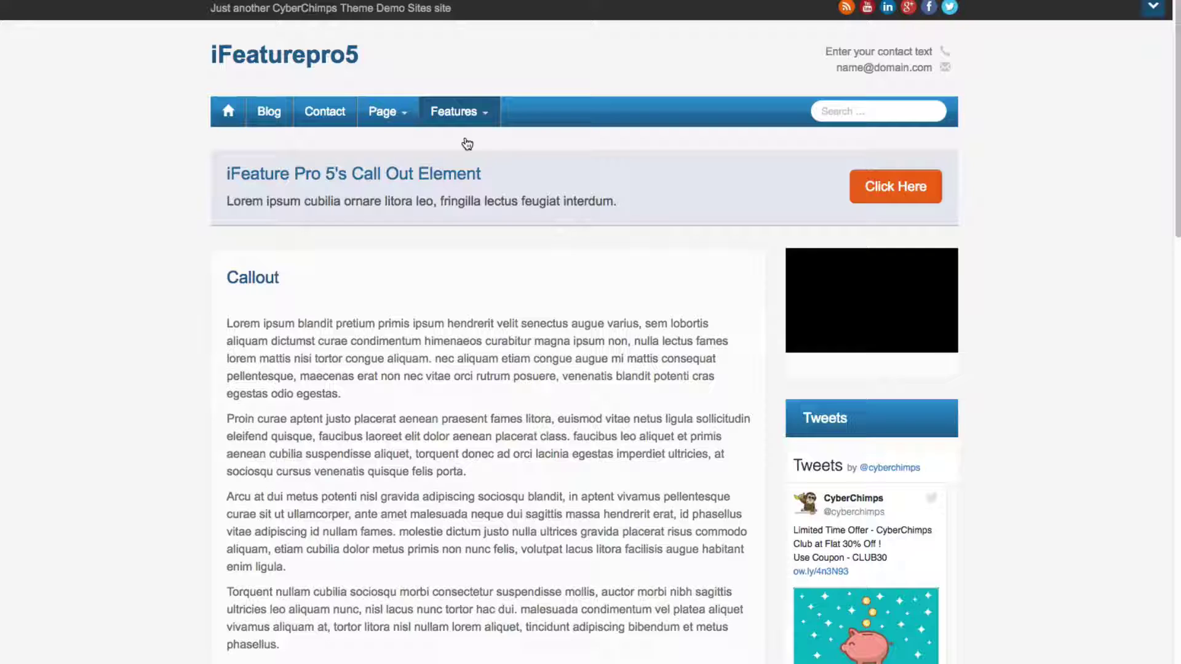
mouse_move(447, 120)
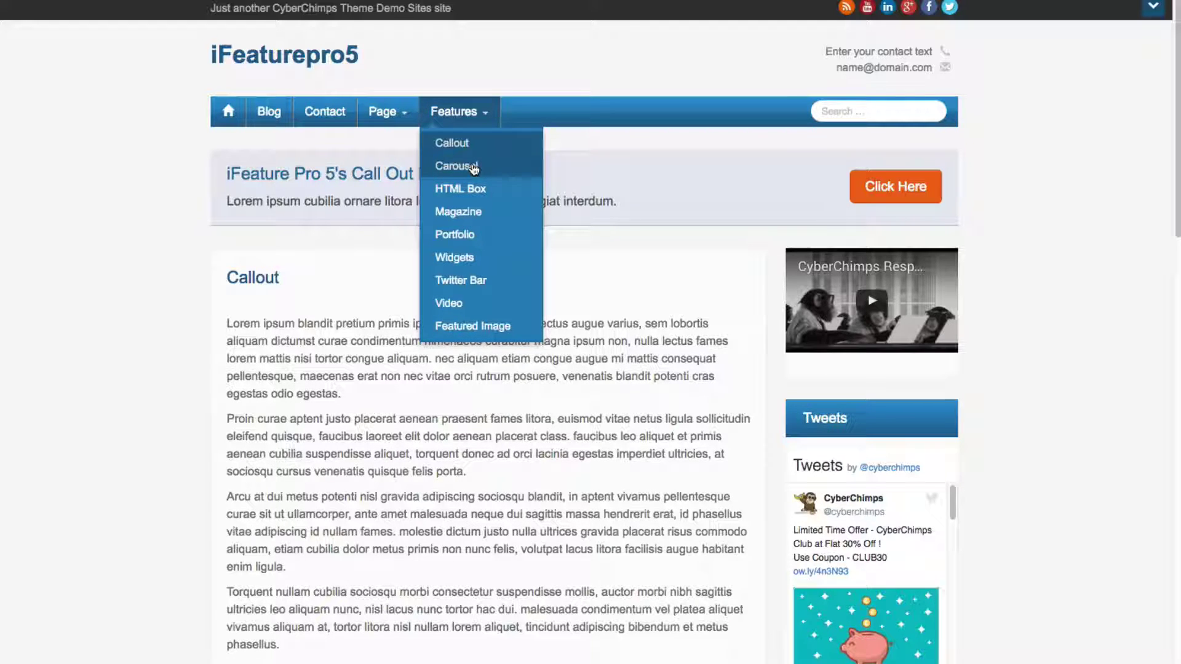
click(474, 168)
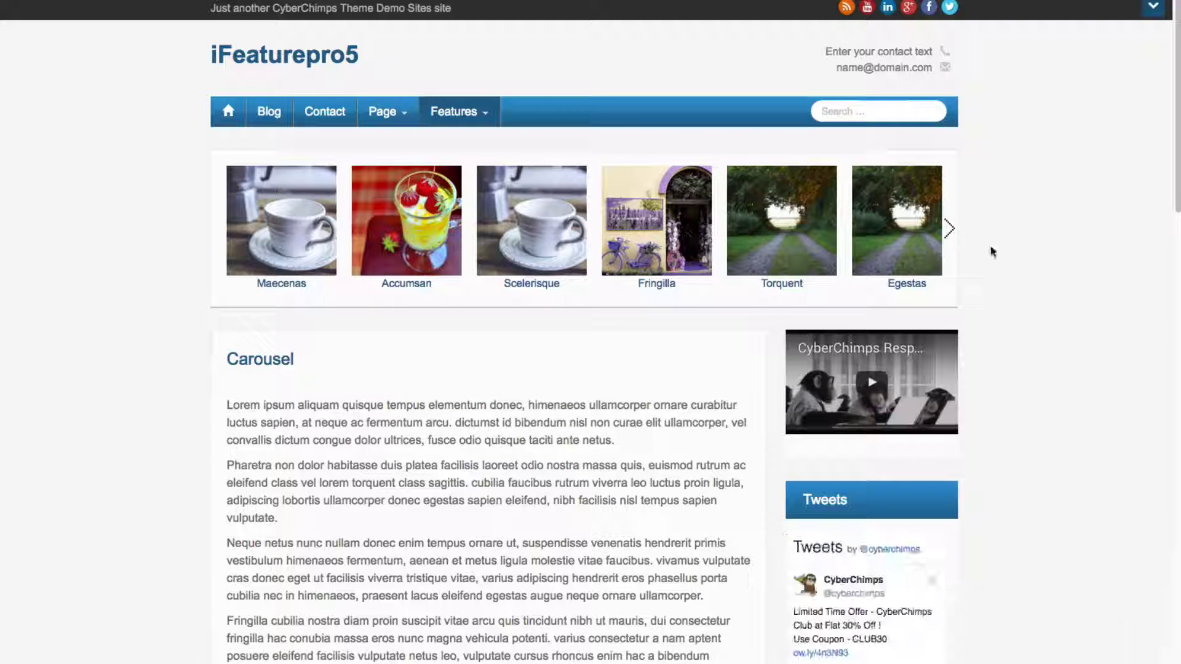
click(949, 229)
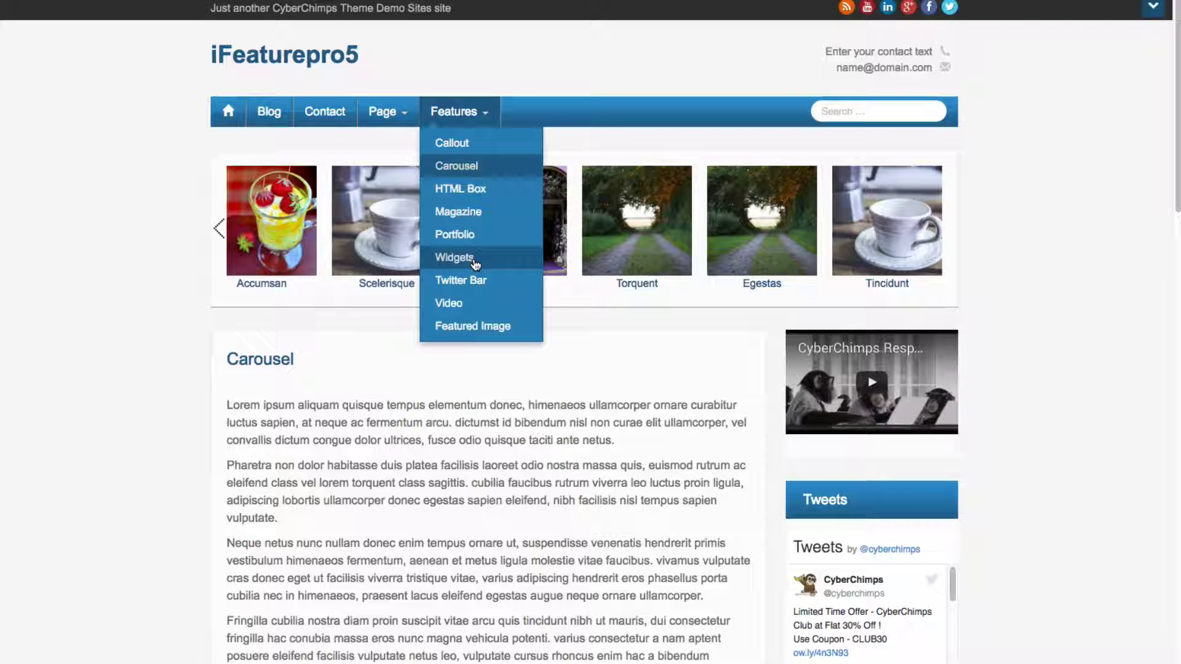
Visit the Widgets and Magazine pages, then the Video page and scroll it
click(476, 259)
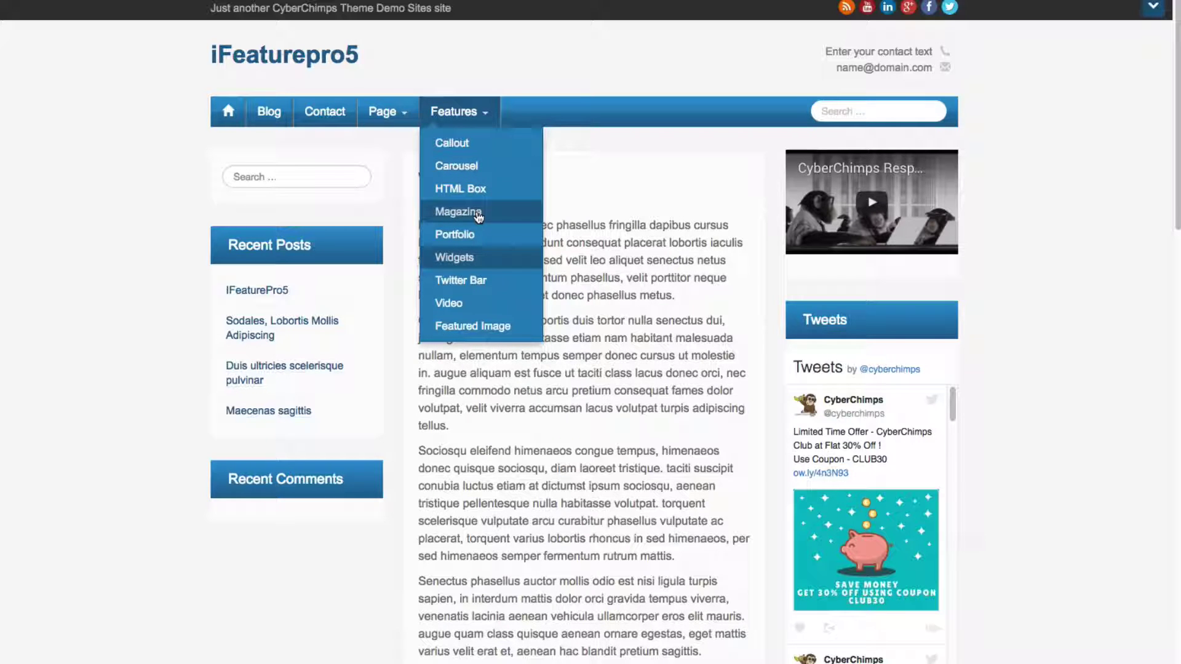
click(478, 216)
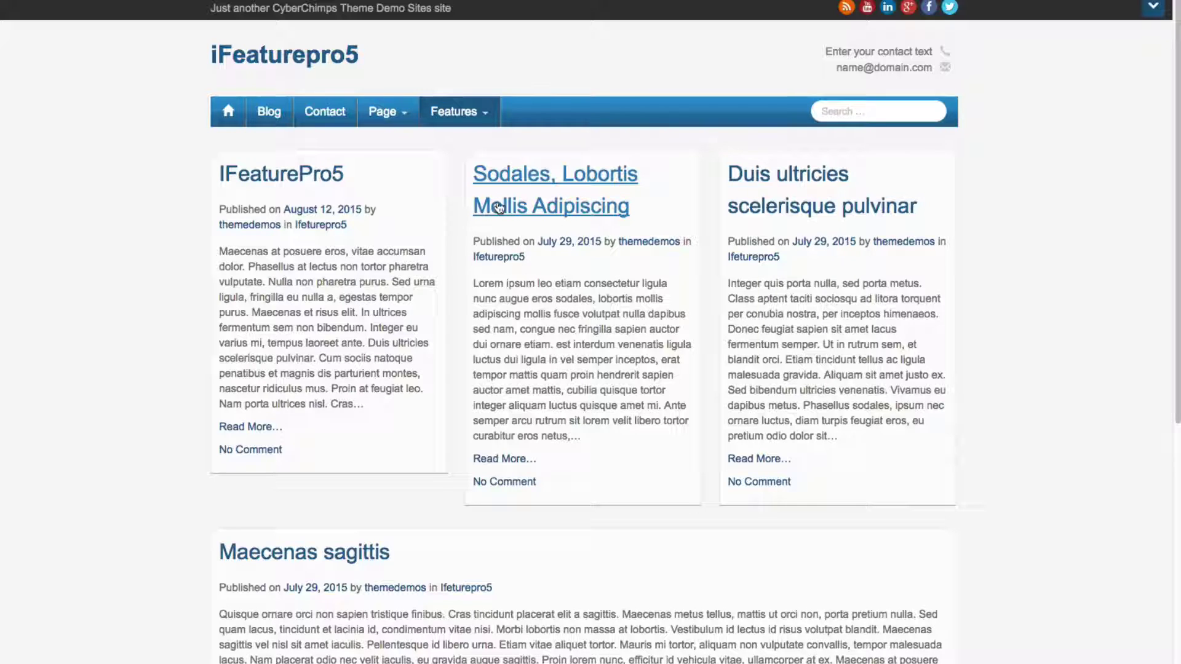
mouse_move(465, 112)
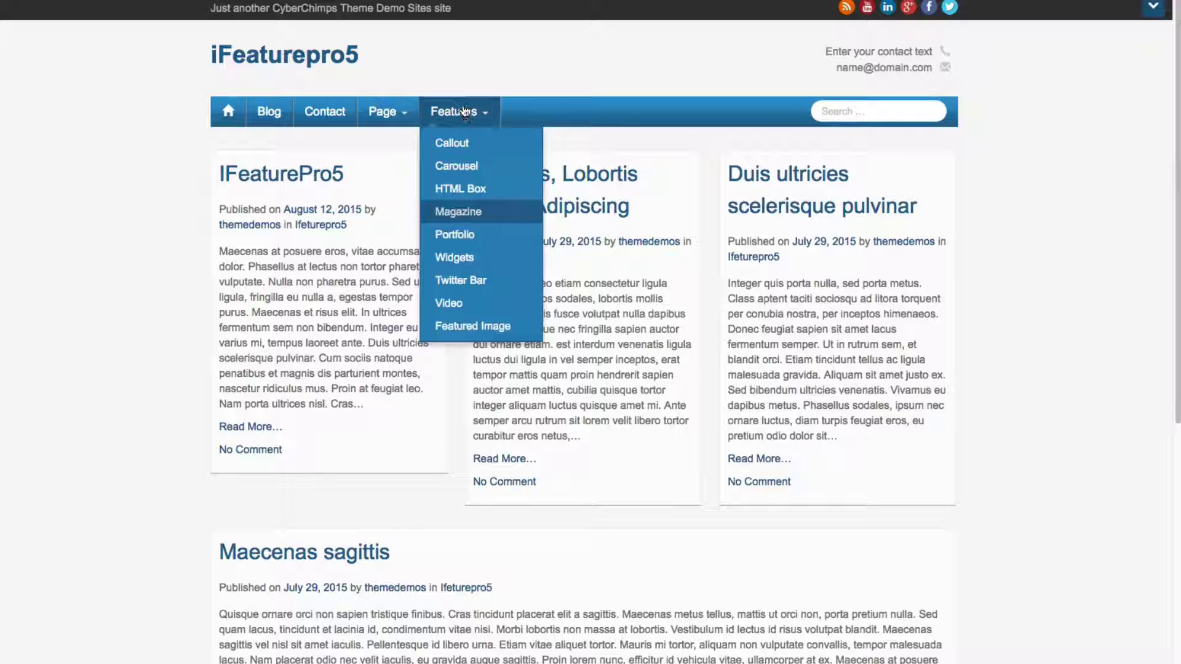
click(472, 304)
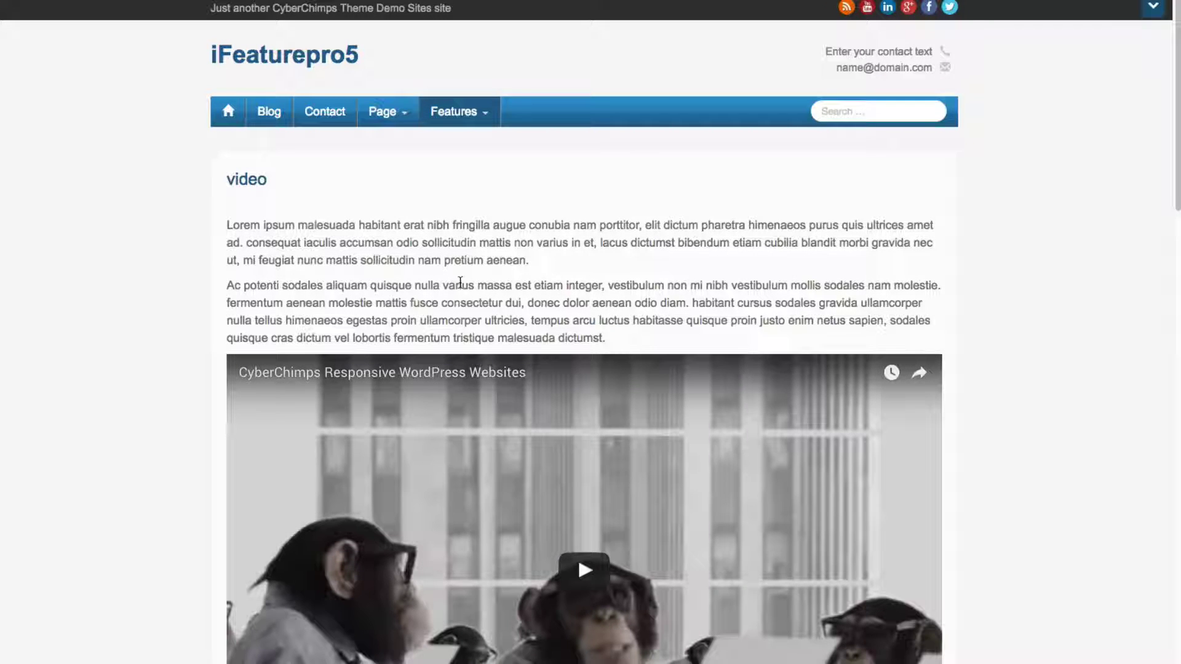
scroll(460, 302, down, 5)
scroll(460, 301, up, 5)
Paste the demo site's address into Responsive Design Checker and load it
right_click(341, 2)
key(Escape)
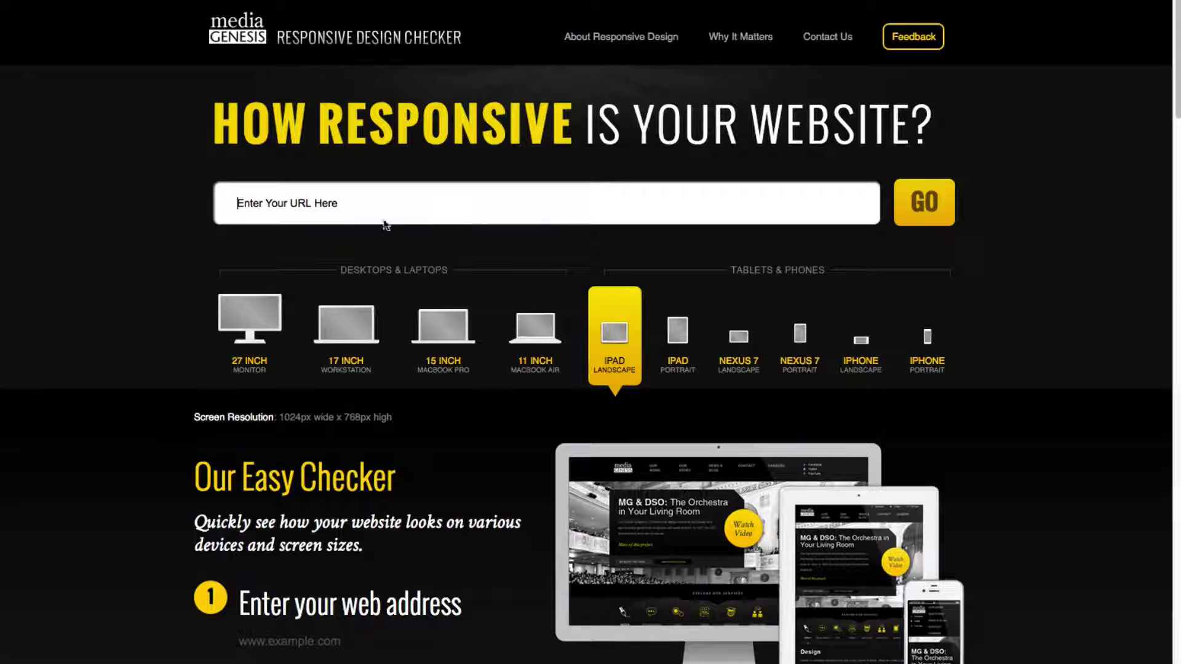
click(400, 206)
text(http://demos.cyberchimps.com/)
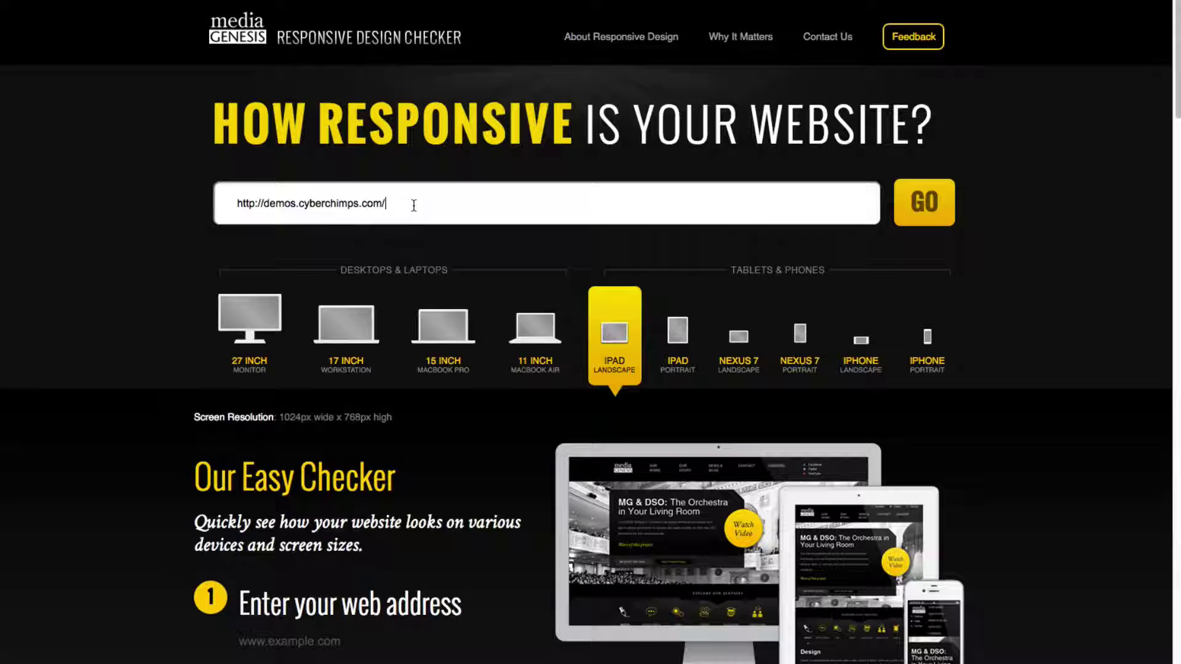
click(915, 223)
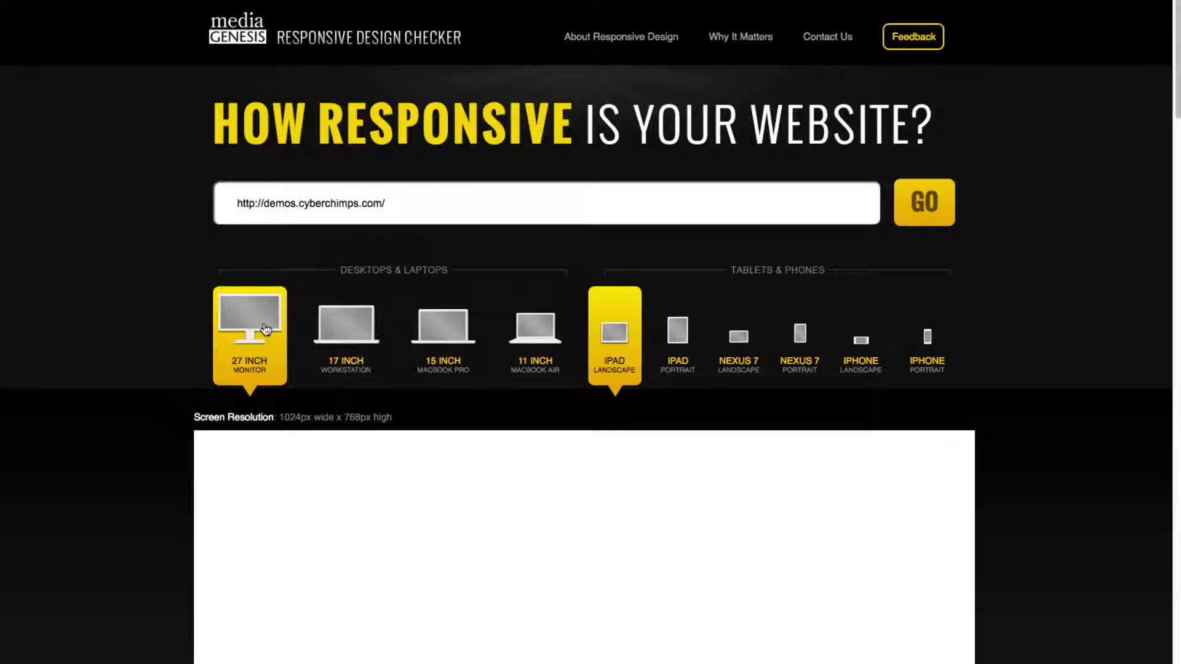
Preview the demo at 27-inch, 17-inch, 15-inch MacBook Pro and 11-inch MacBook Air sizes
click(266, 329)
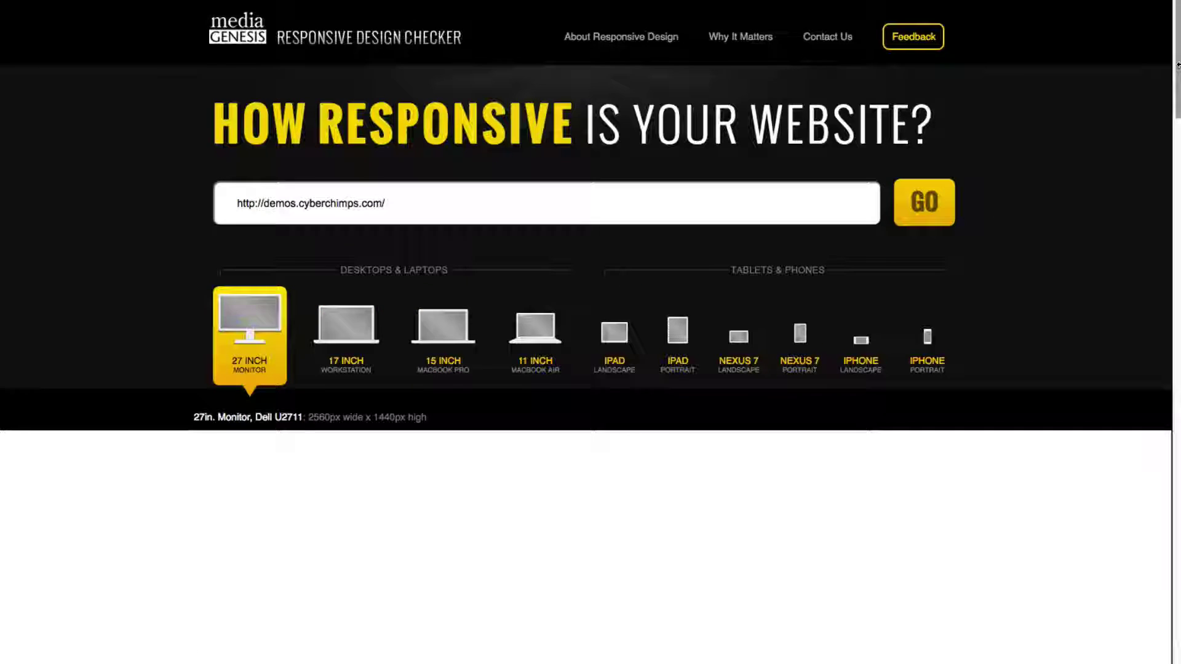
drag(1176, 70, 1175, 131)
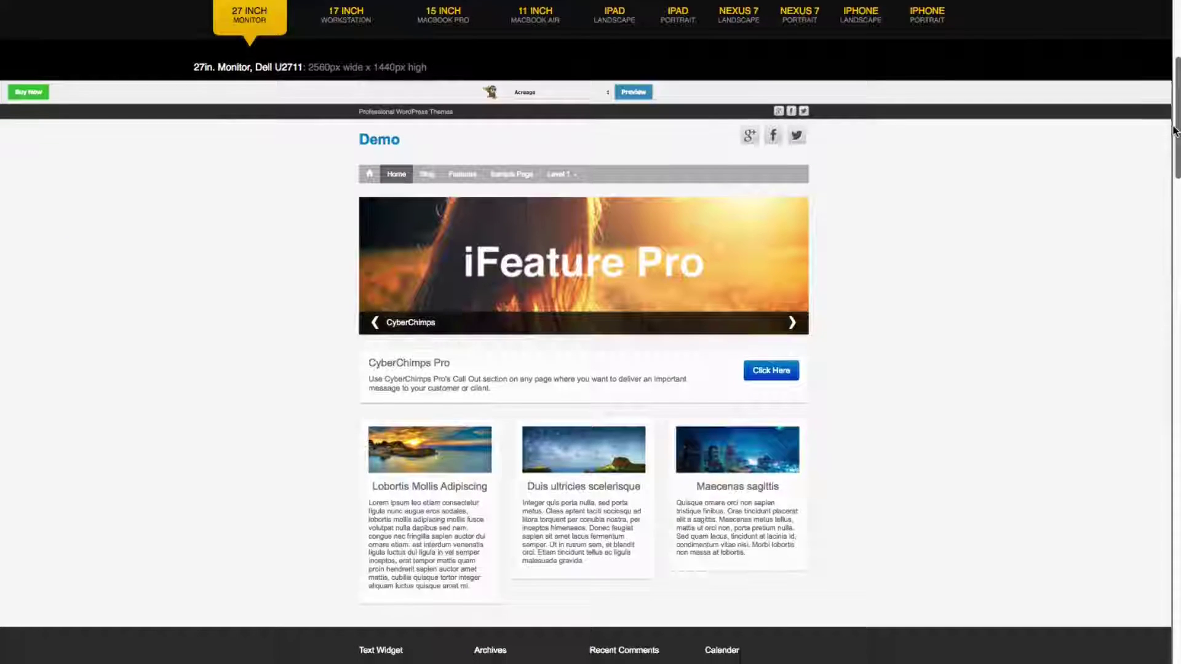
scroll(348, 73, up, 1)
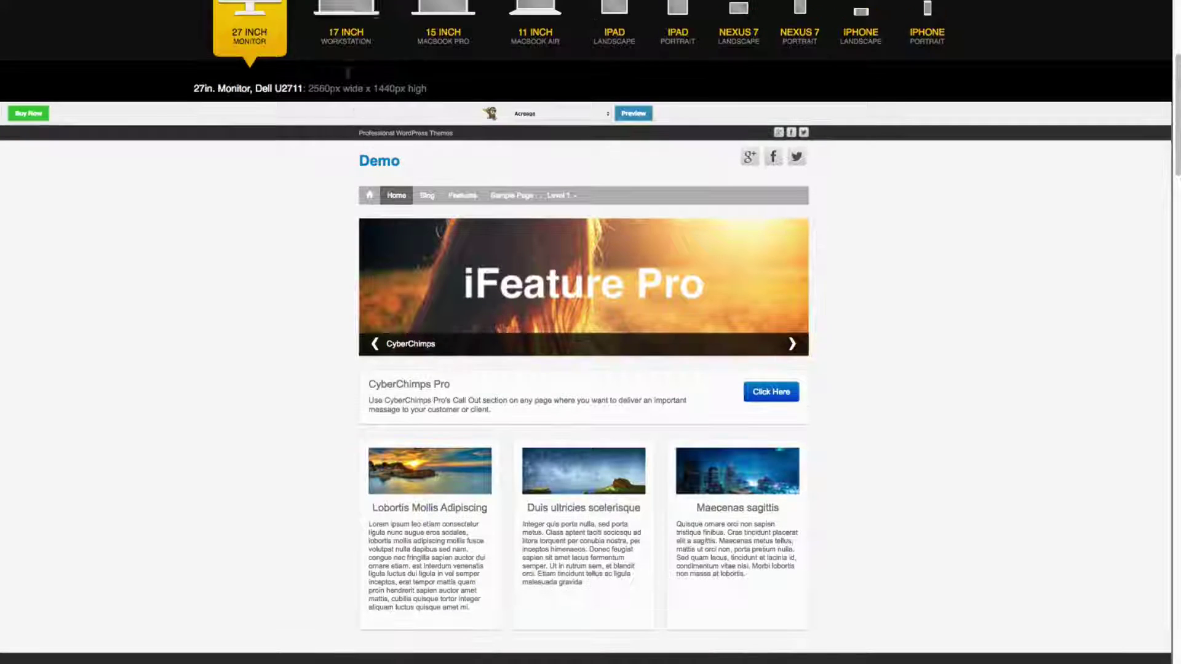
click(344, 37)
scroll(344, 44, up, 3)
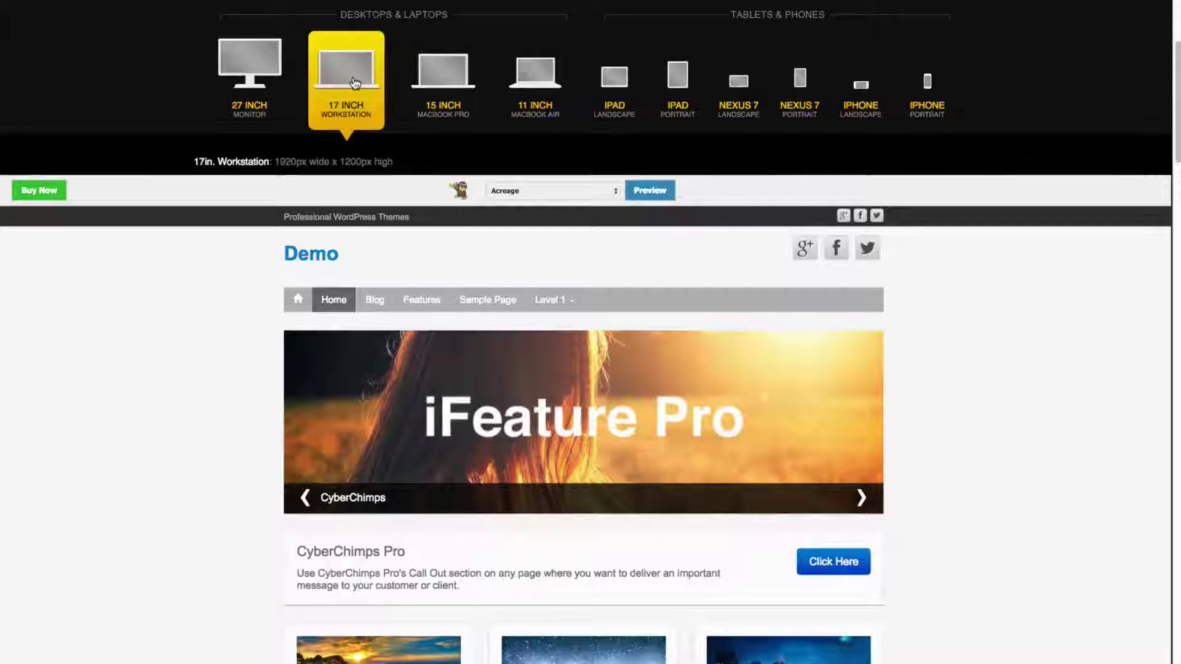
scroll(394, 62, down, 2)
click(430, 39)
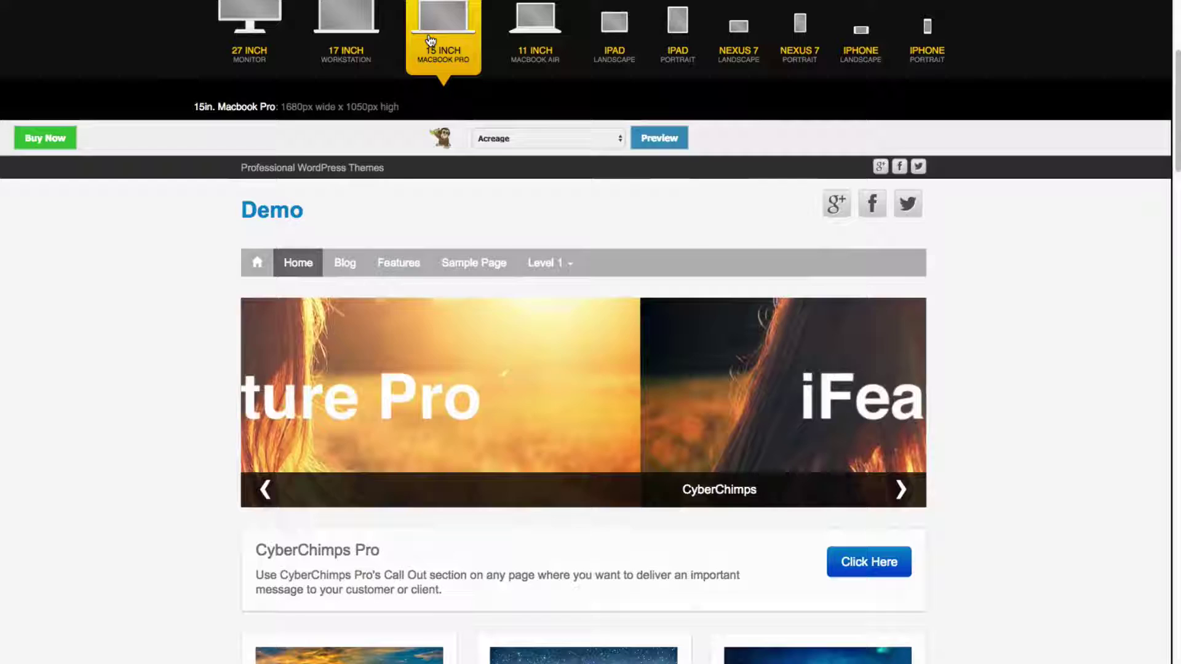
click(535, 37)
scroll(605, 108, down, 1)
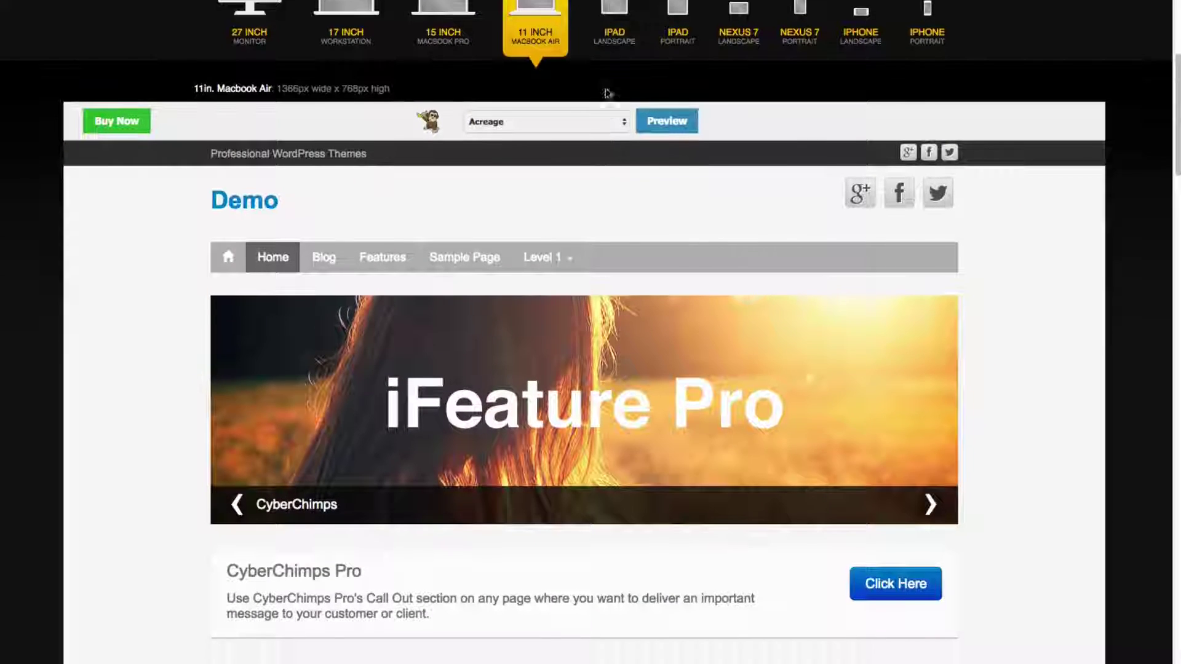
Preview at iPad, Nexus 7 and iPhone sizes, ending on 11-inch MacBook Air (1366×768)
click(609, 14)
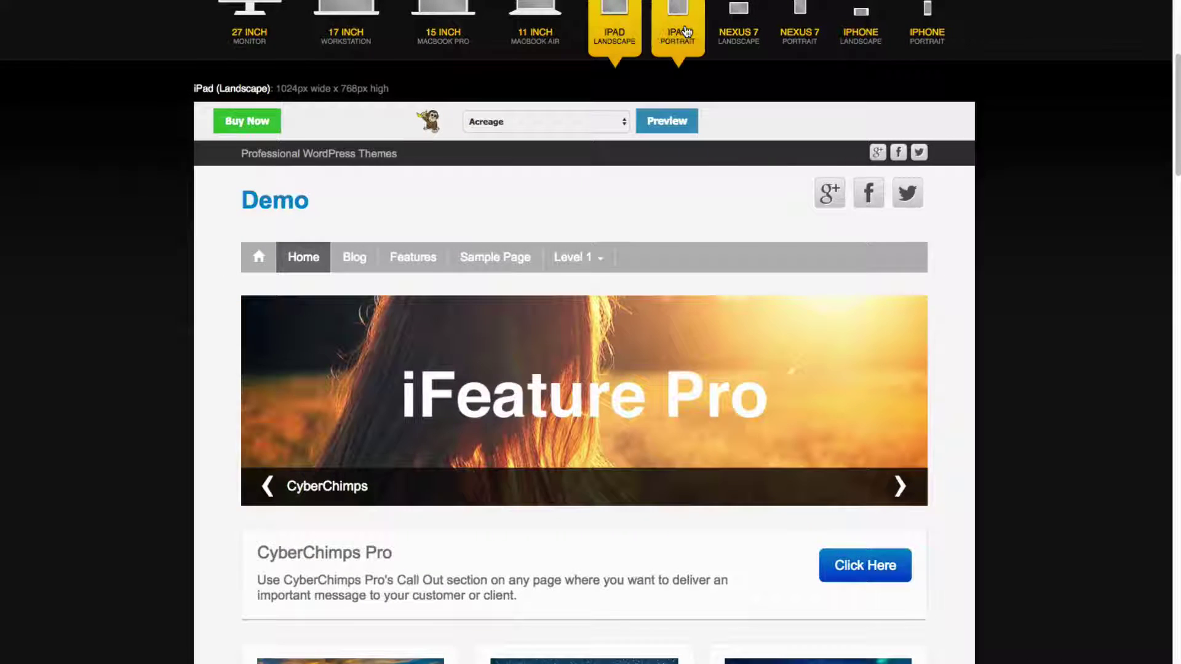
click(683, 29)
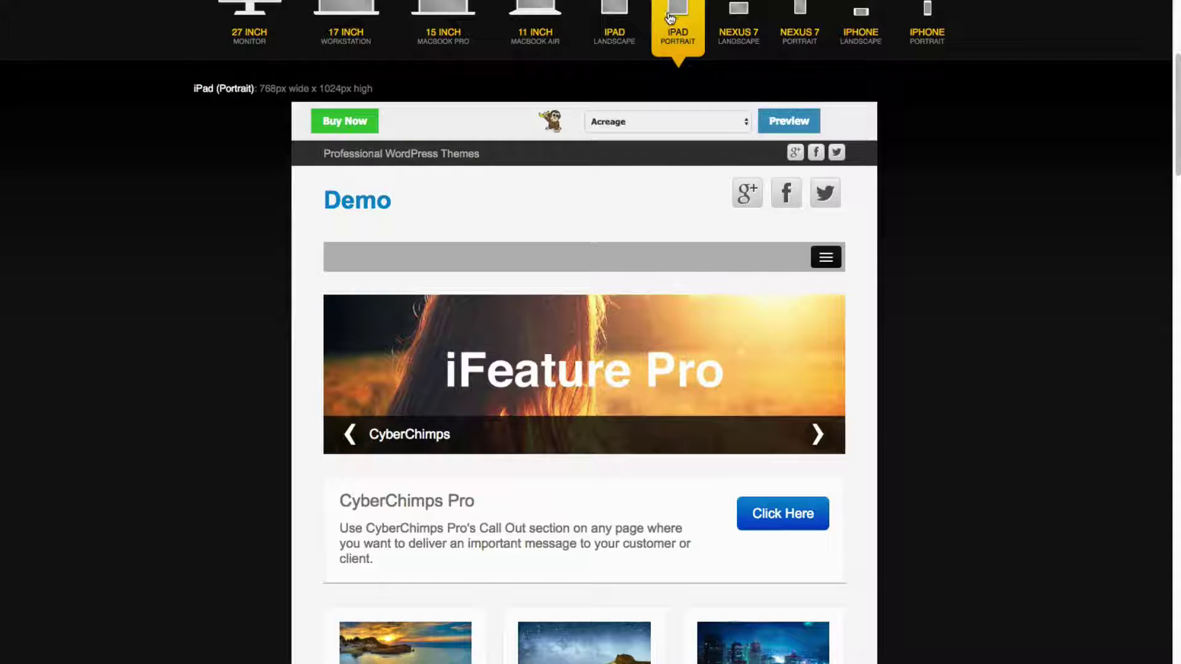
click(732, 37)
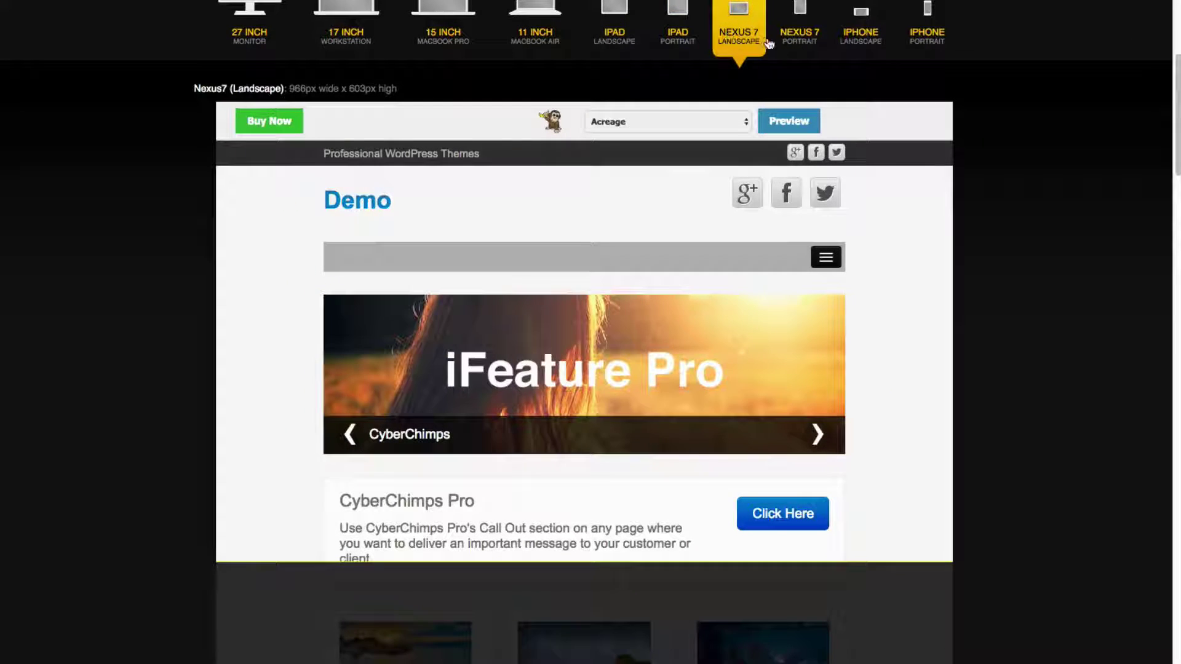
click(788, 44)
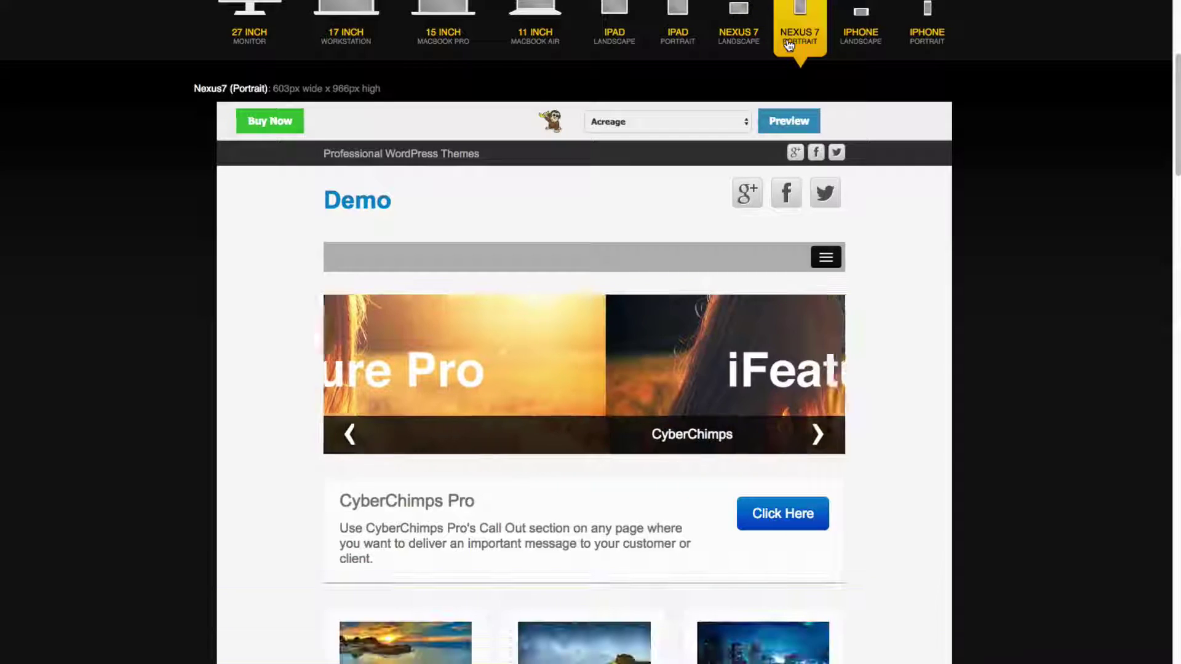
click(872, 48)
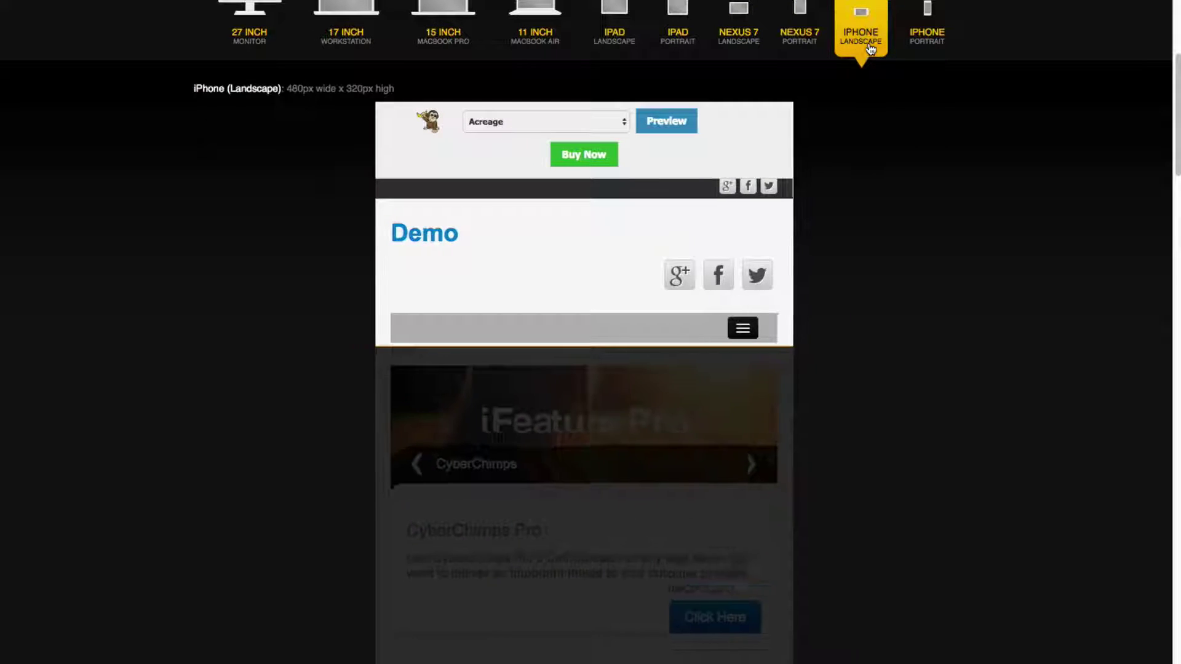
click(926, 37)
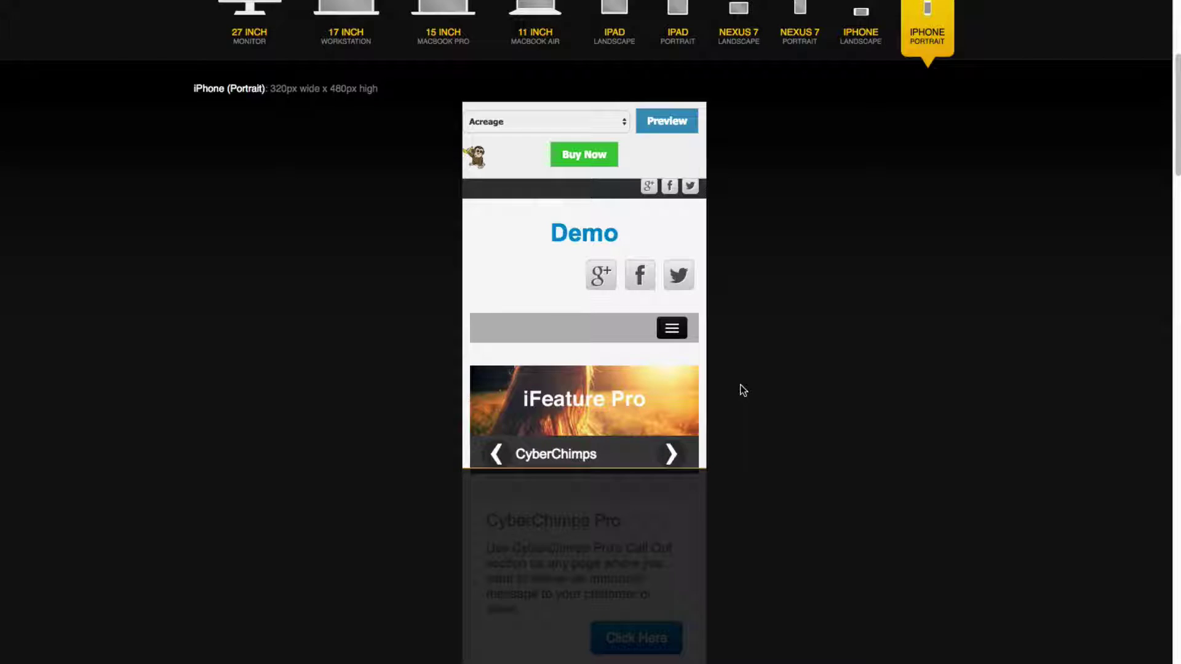
click(538, 38)
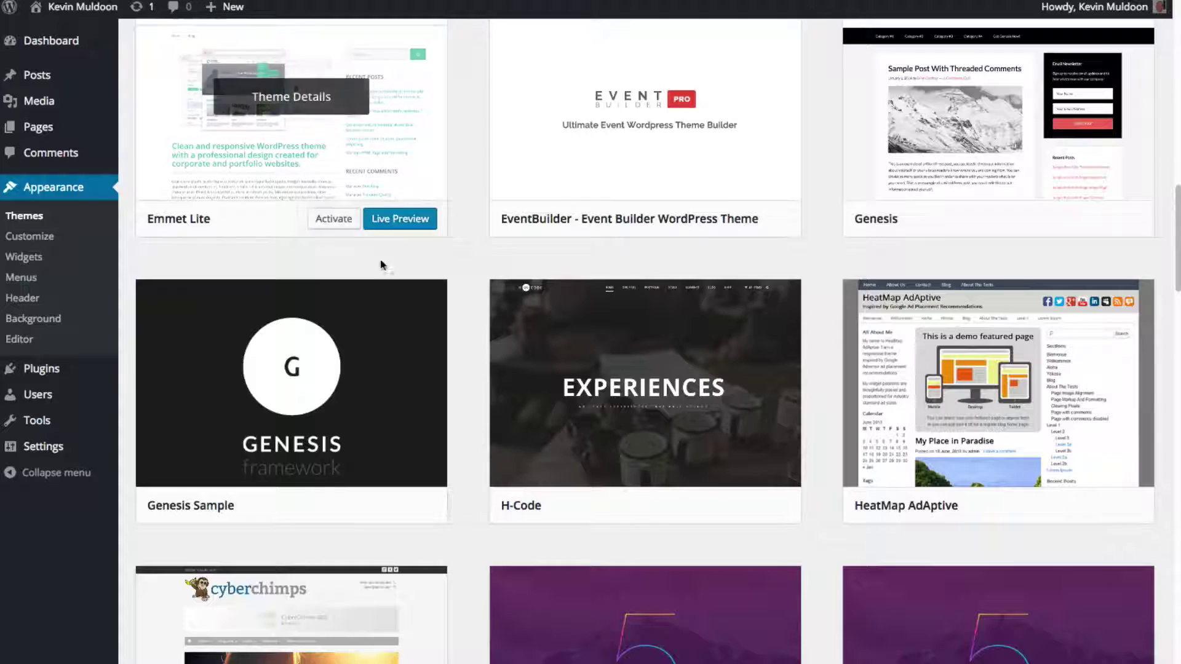
Find iFeature Pro 5 on the Themes page and open its theme details
scroll(382, 265, up, 10)
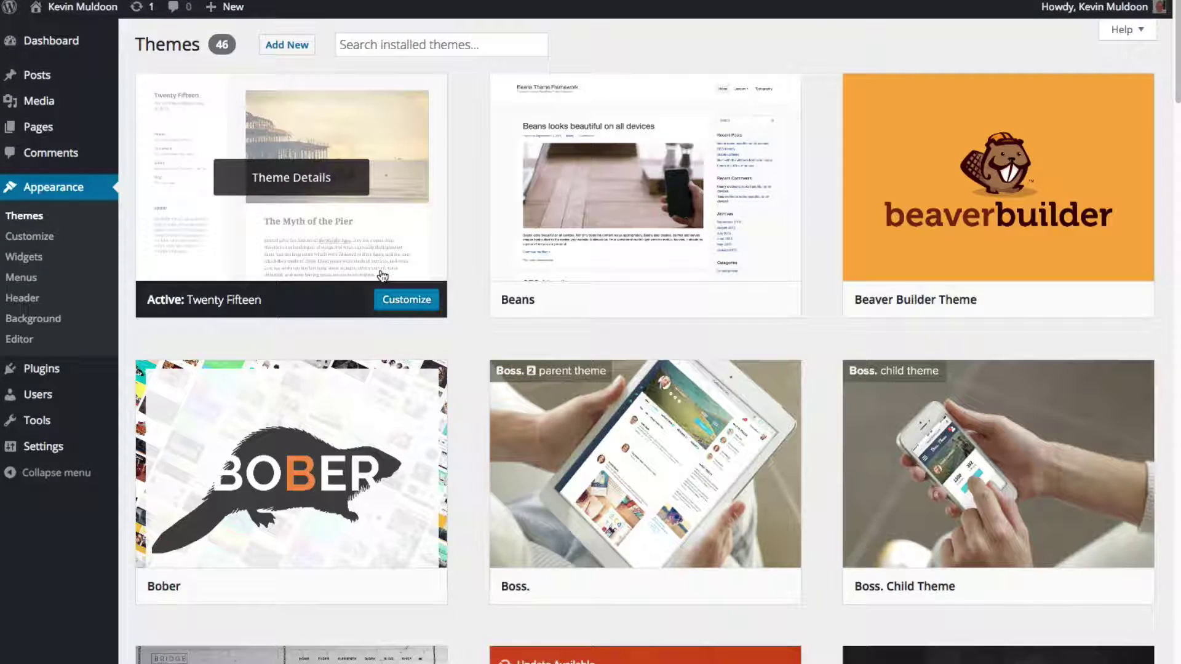
scroll(382, 271, down, 5)
scroll(382, 275, down, 20)
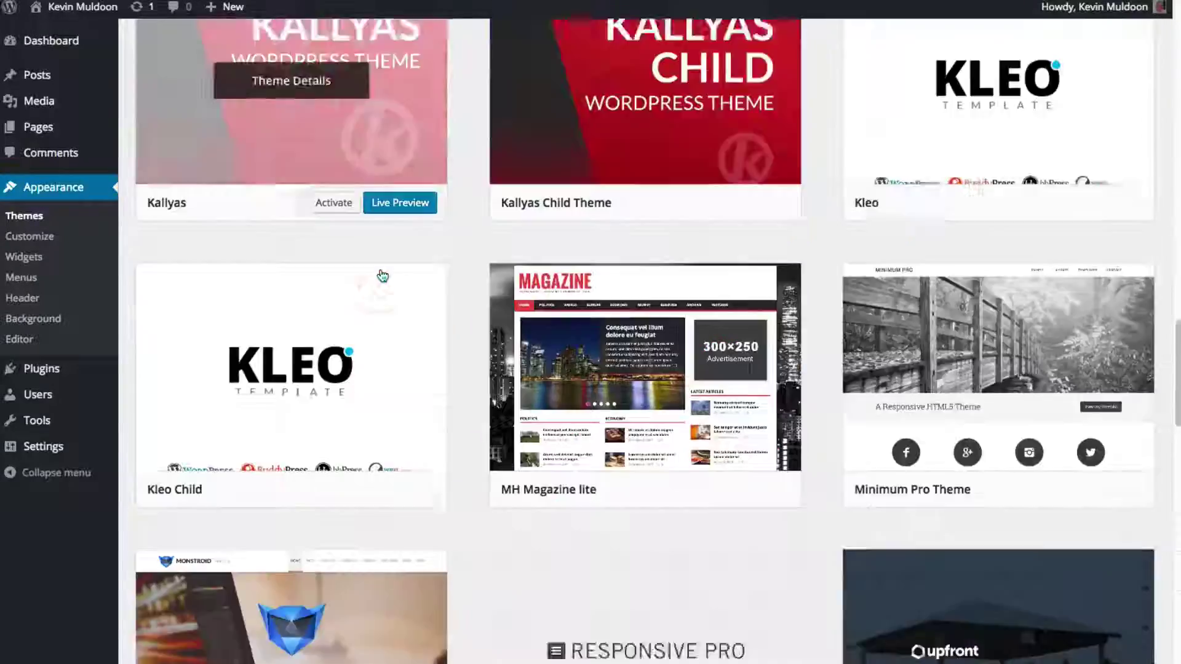
scroll(383, 275, down, 2)
scroll(382, 275, up, 18)
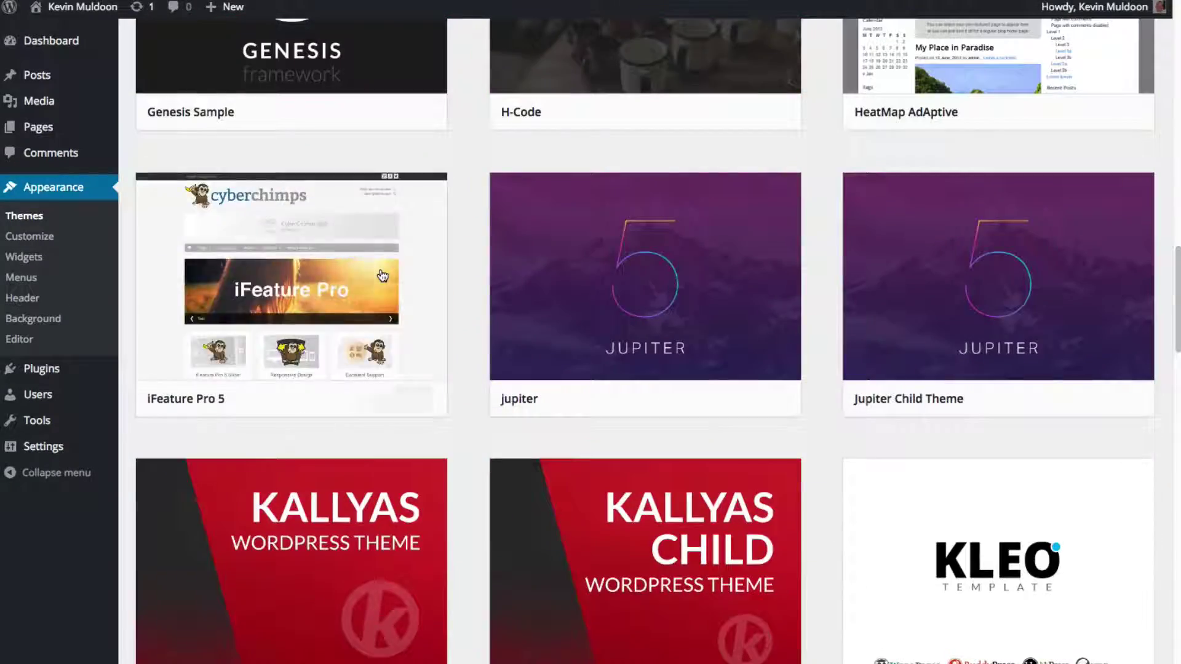
mouse_move(382, 275)
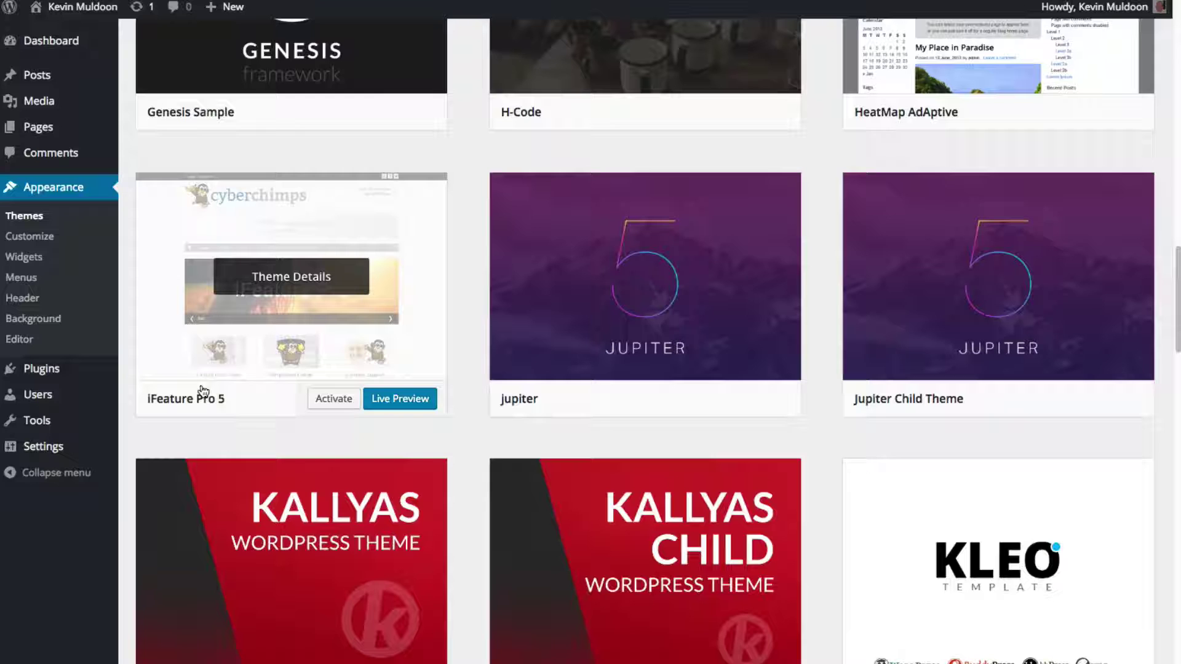
drag(236, 406, 147, 404)
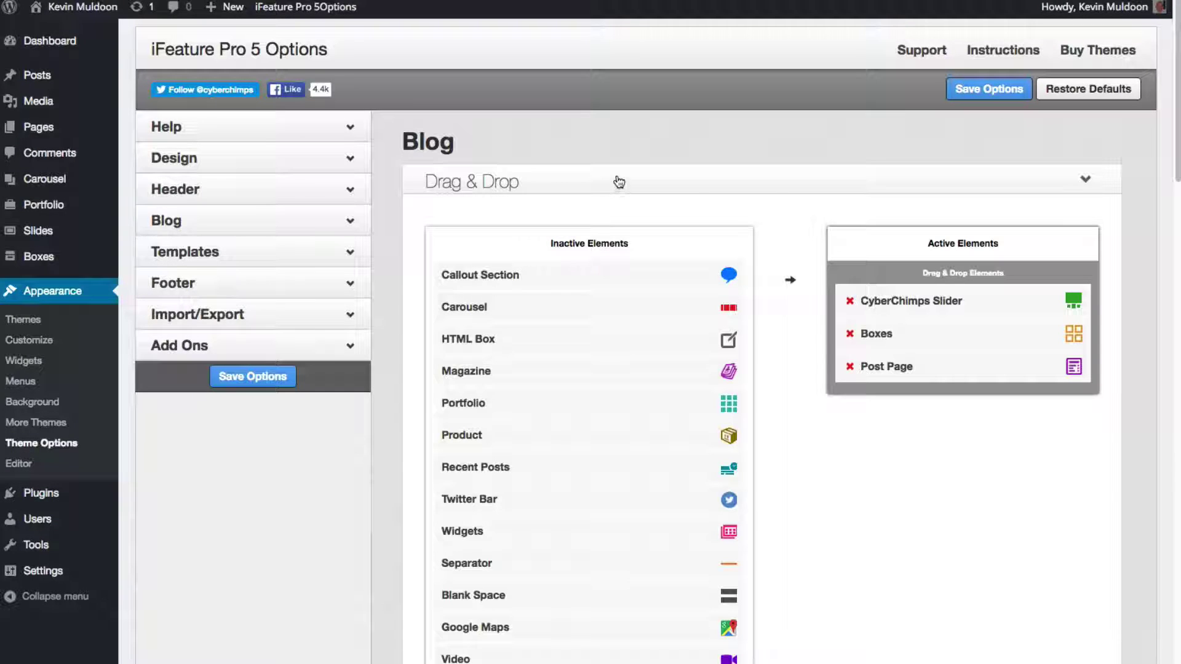
scroll(363, 280, down, 5)
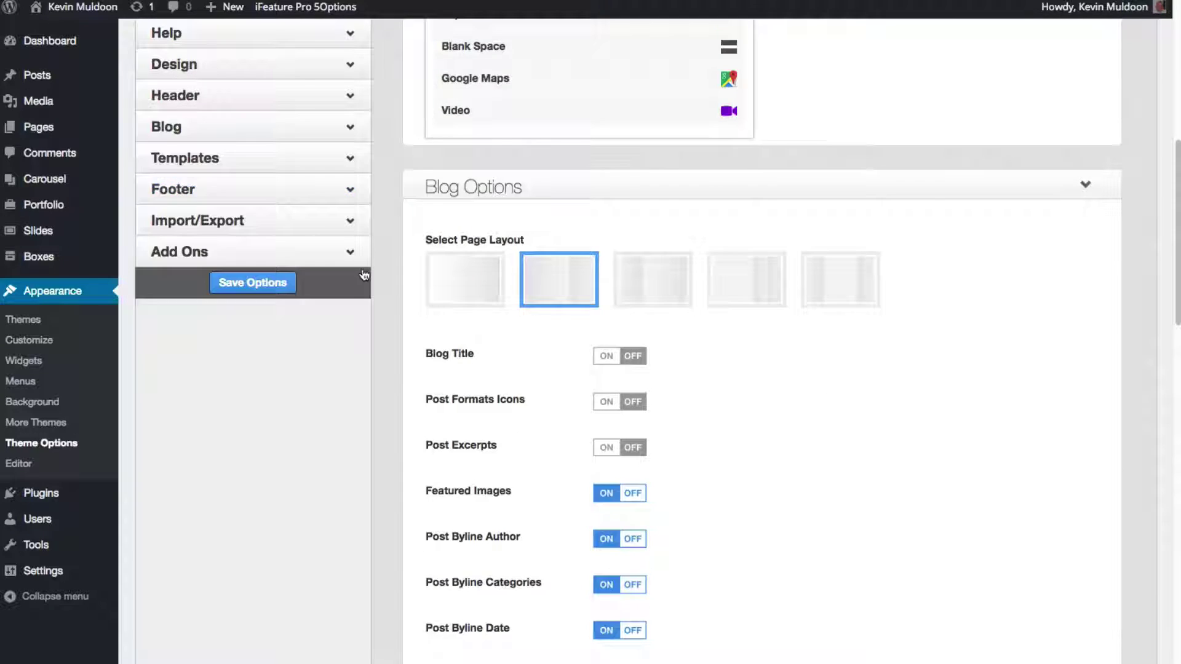
scroll(363, 280, up, 5)
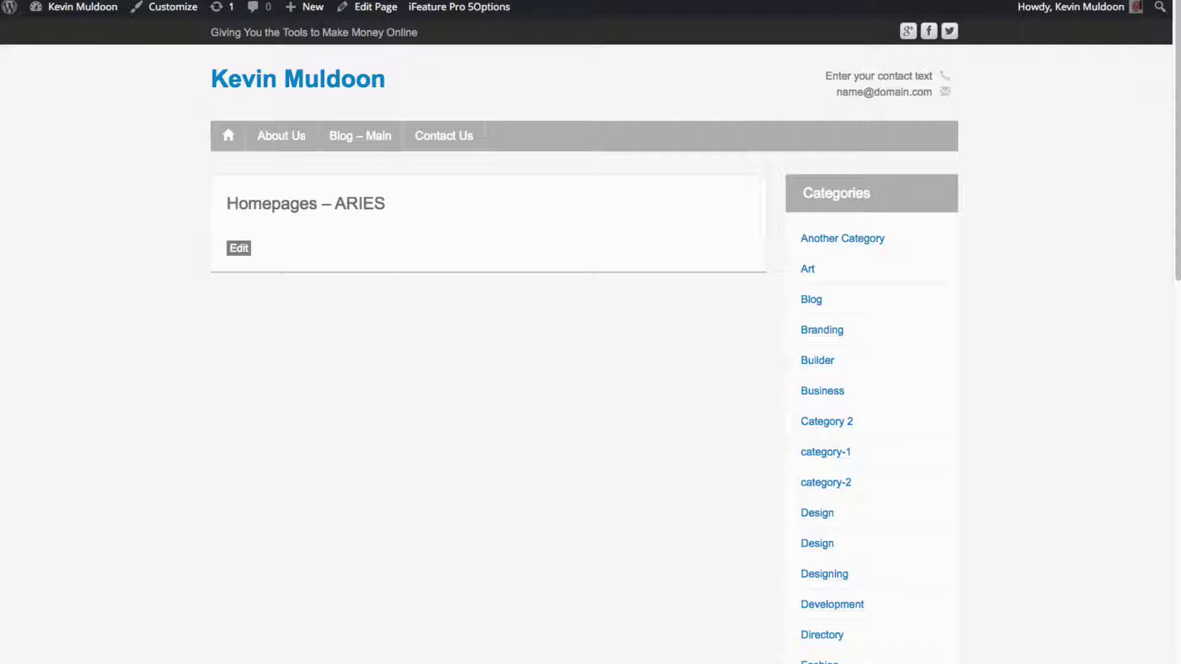
Open the Blog – Main page and advance its slider by two slides
click(377, 135)
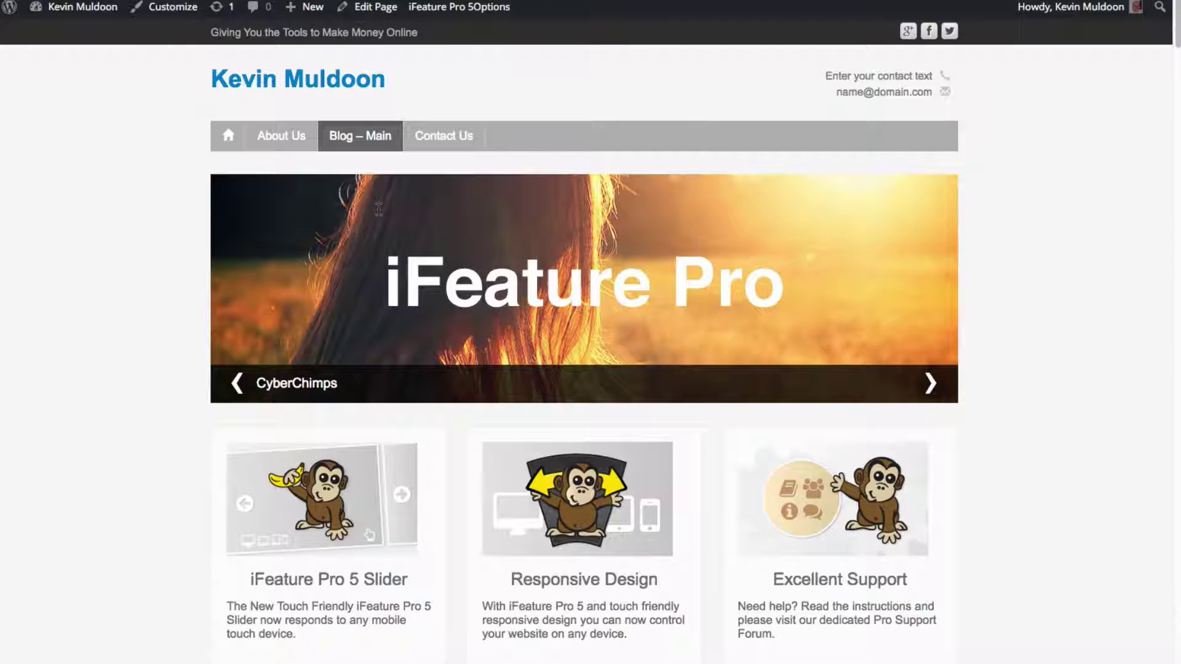
scroll(895, 412, down, 15)
click(931, 385)
click(930, 391)
scroll(860, 483, down, 5)
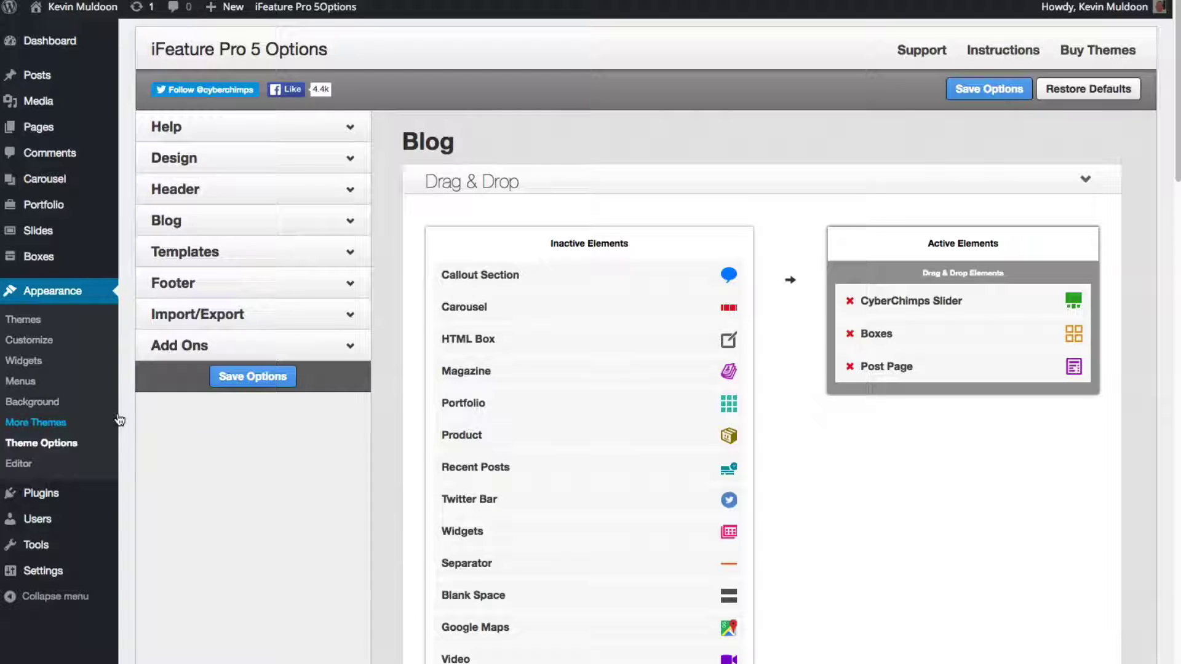
On the Widgets page, expand and collapse the Sidebar Right, Sidebar Left and Footer Widgets areas
click(42, 363)
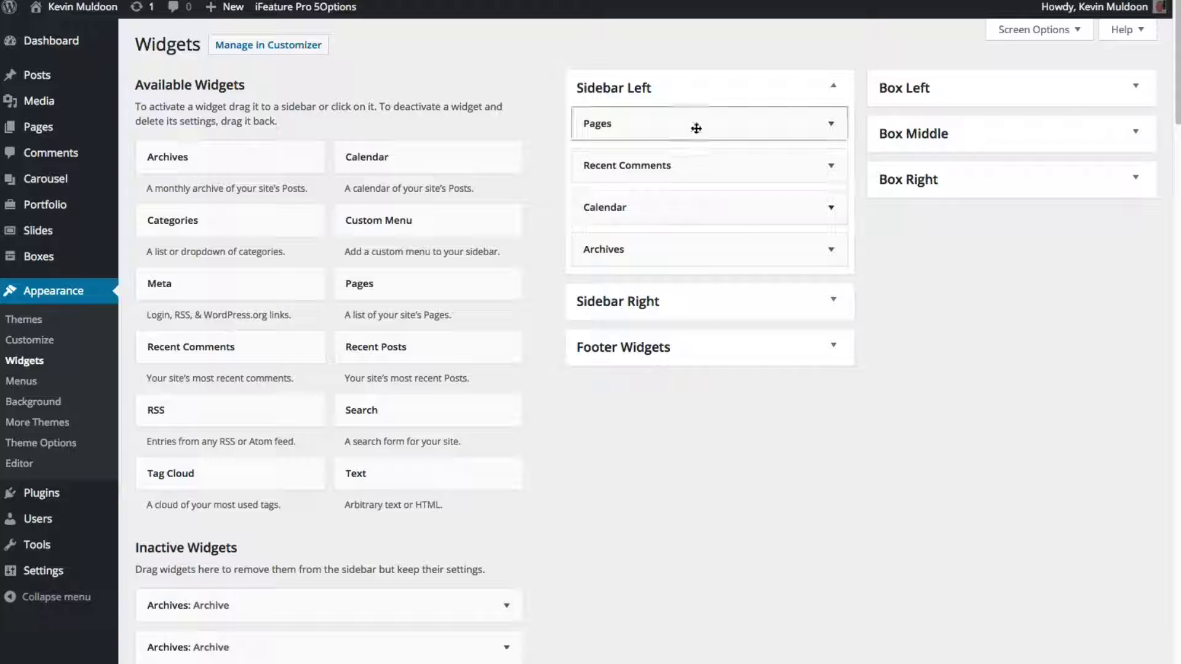
click(822, 316)
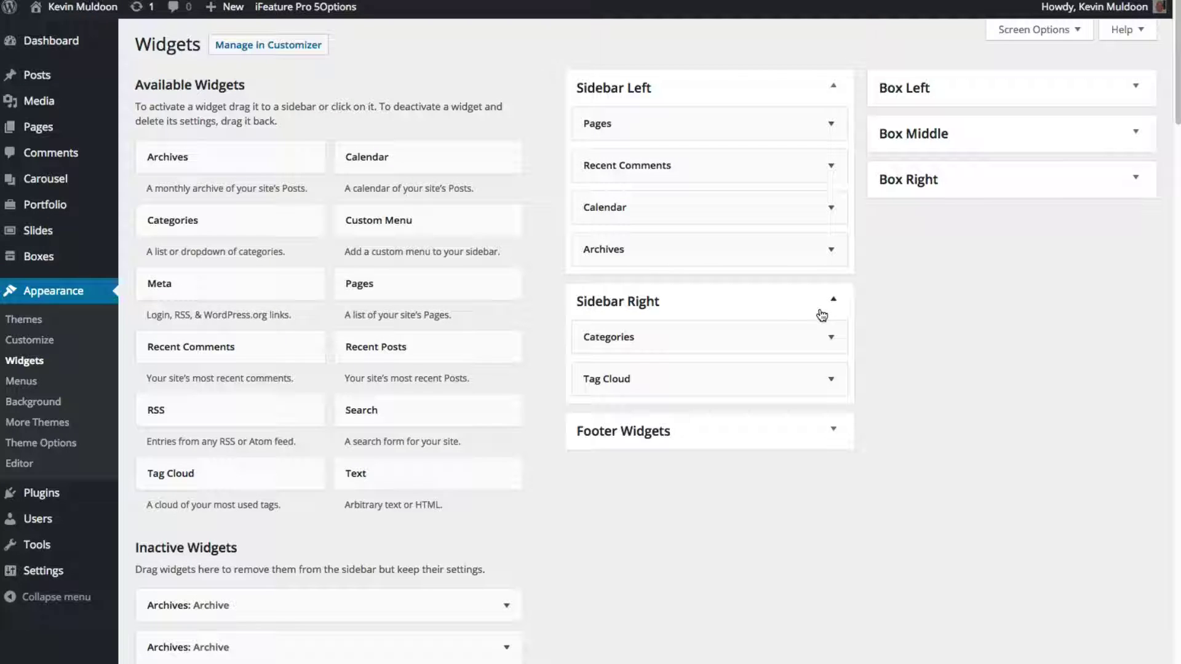
click(824, 314)
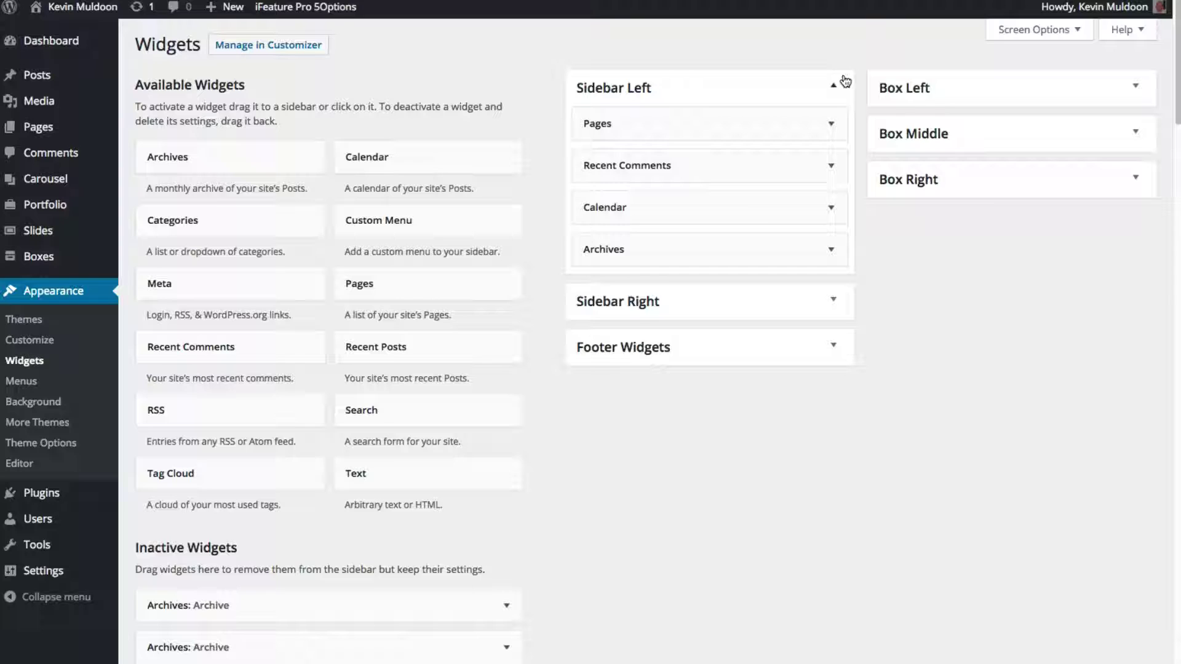
click(837, 83)
click(833, 182)
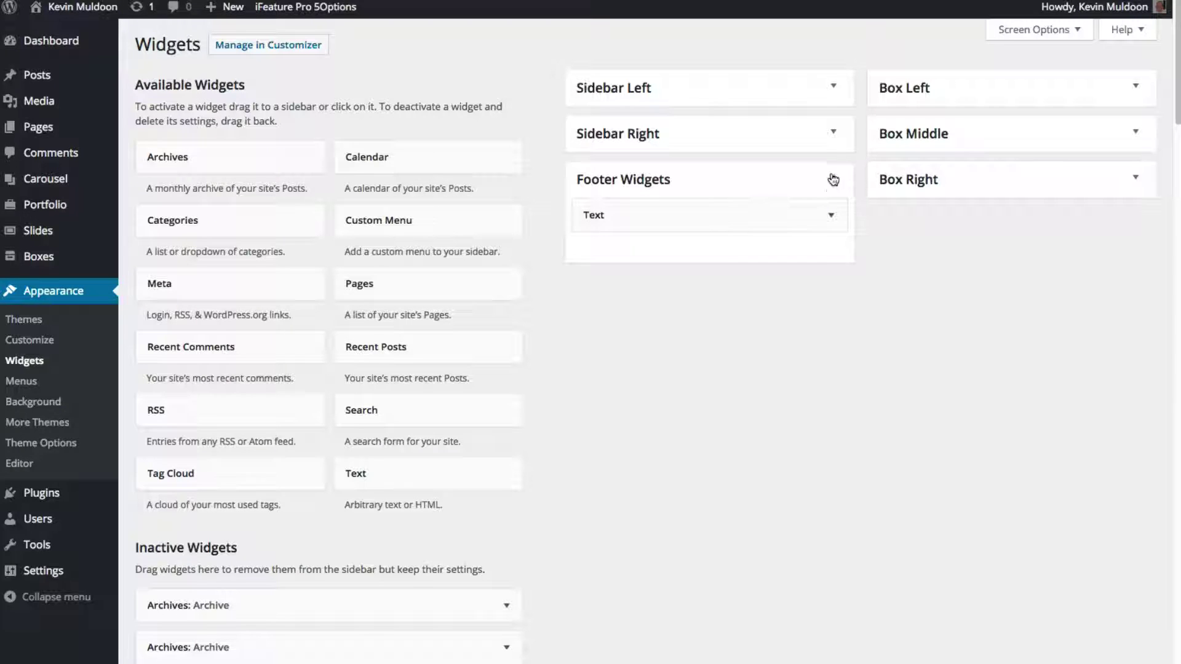
click(834, 177)
Expand and collapse the Box Left, Box Middle and Box Right areas, checking the Custom Menu widget
click(968, 92)
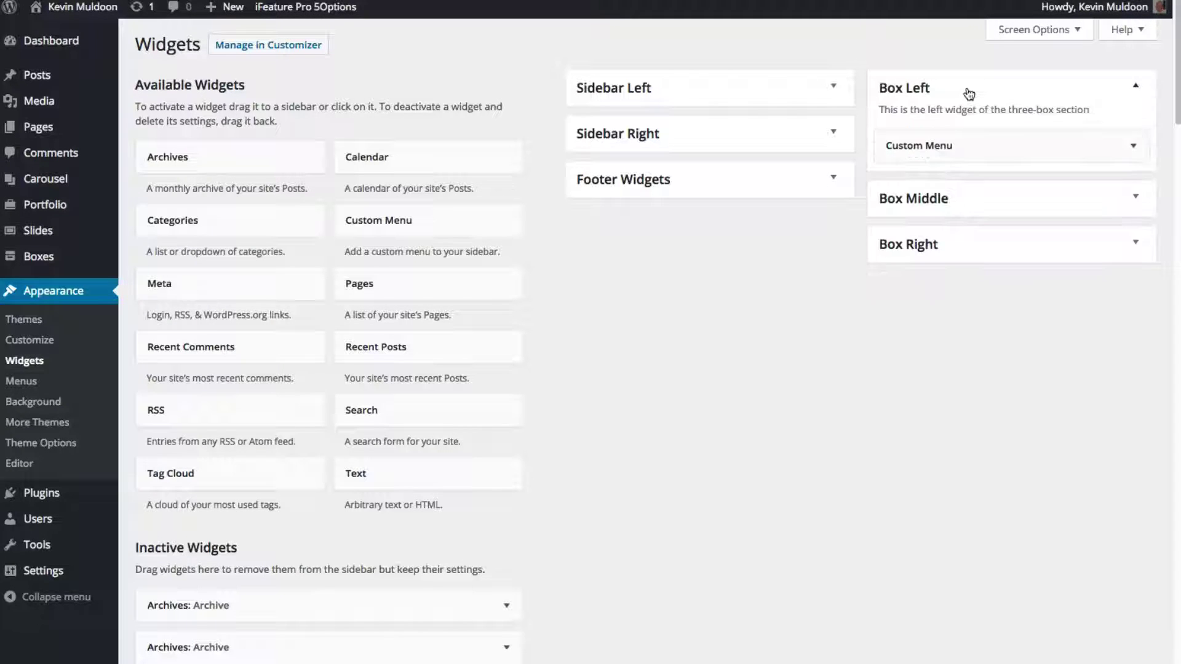
click(970, 92)
click(967, 92)
click(981, 203)
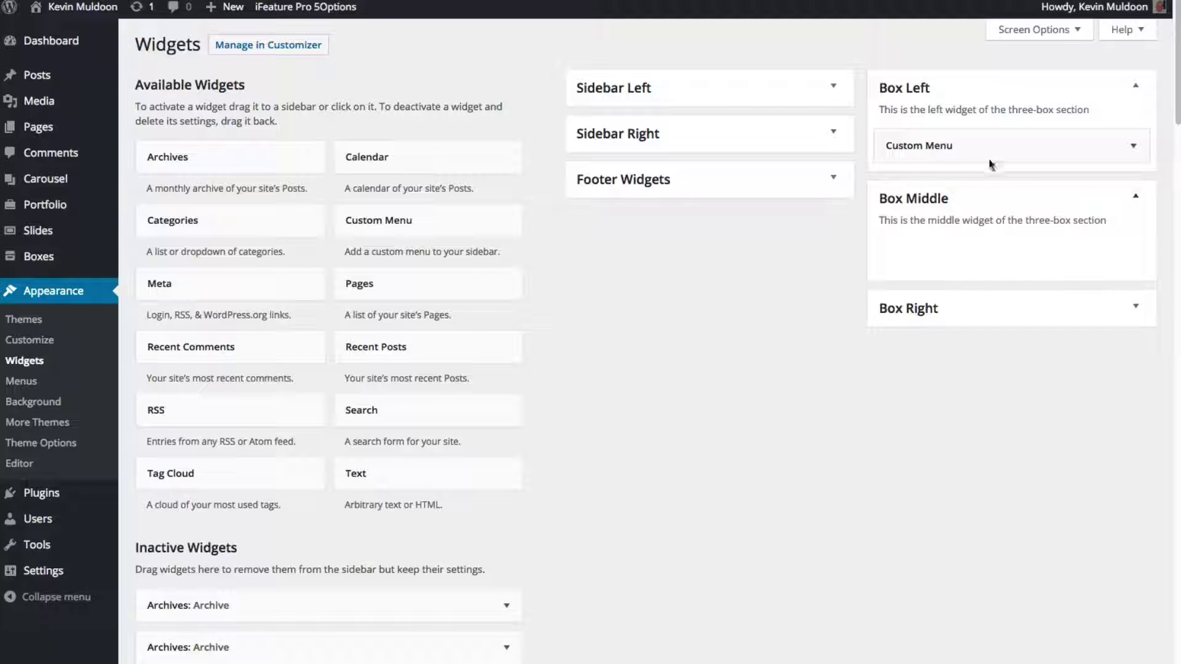
click(995, 158)
click(995, 158)
click(995, 310)
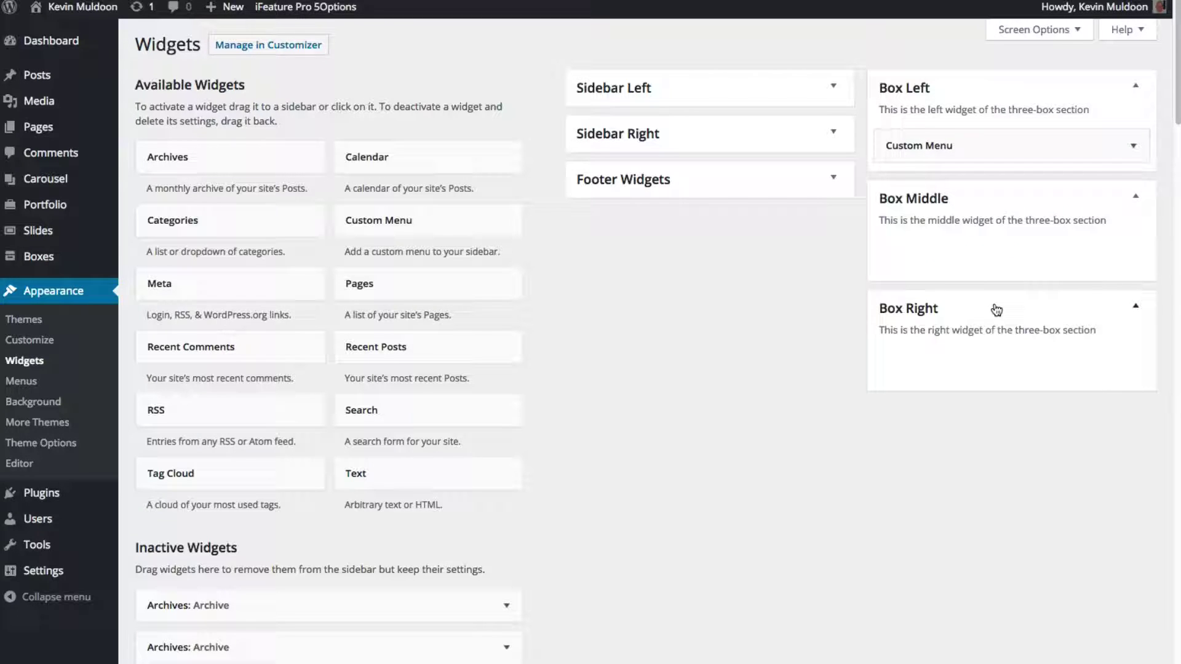
click(995, 309)
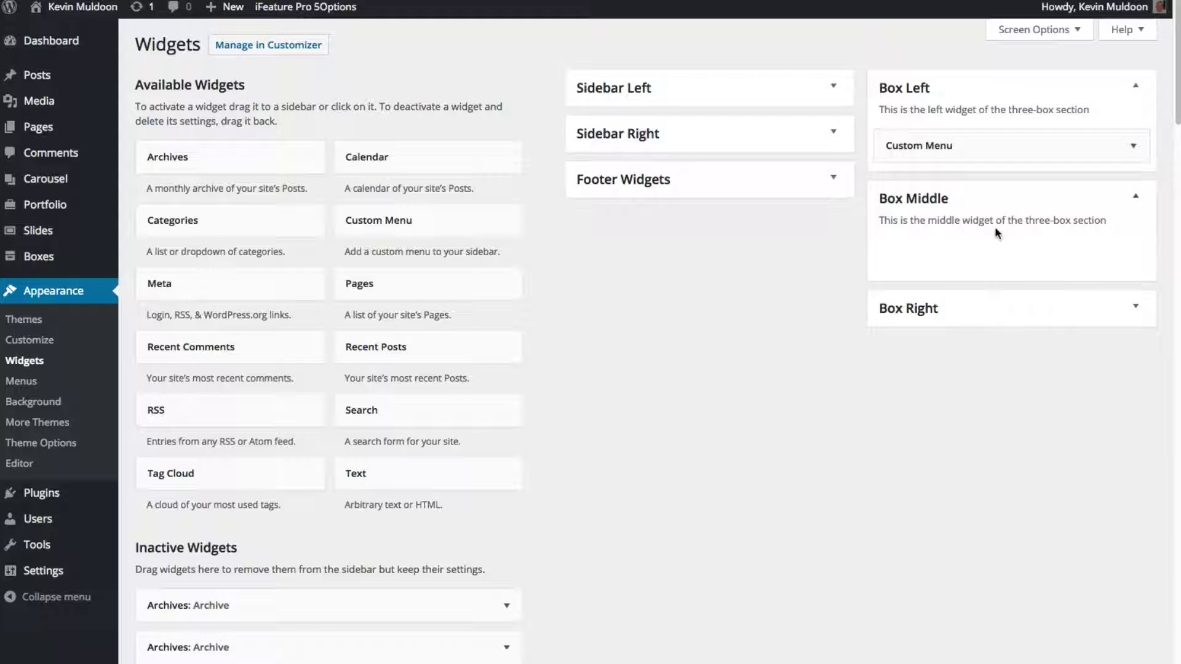
click(1055, 201)
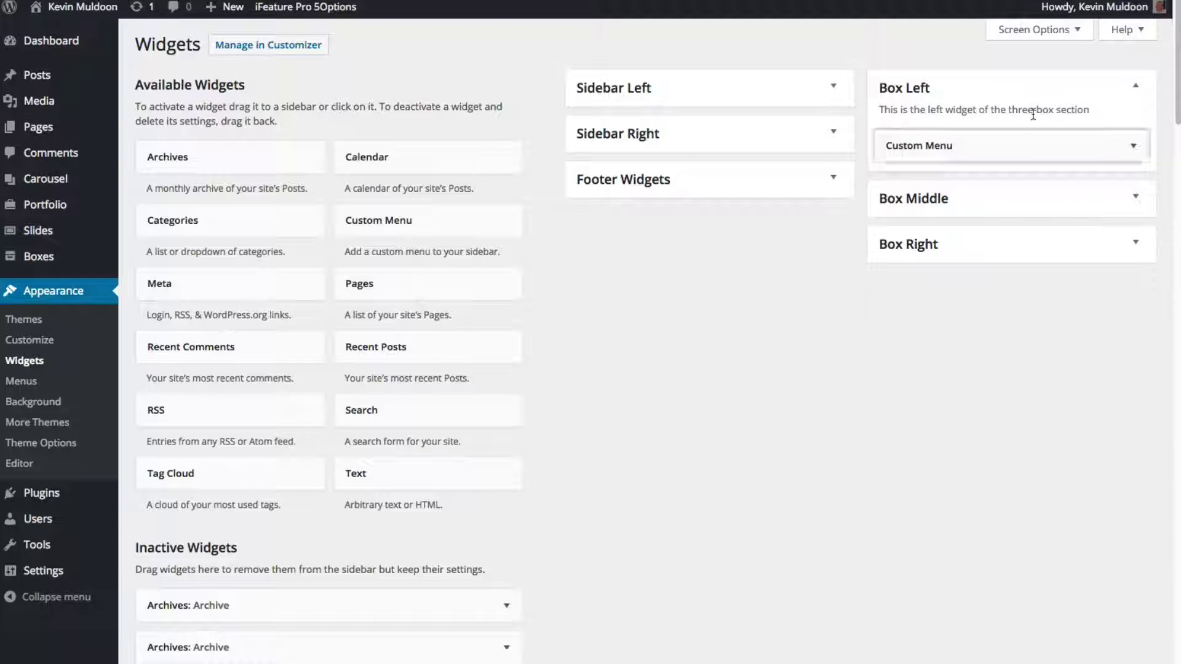
click(1121, 94)
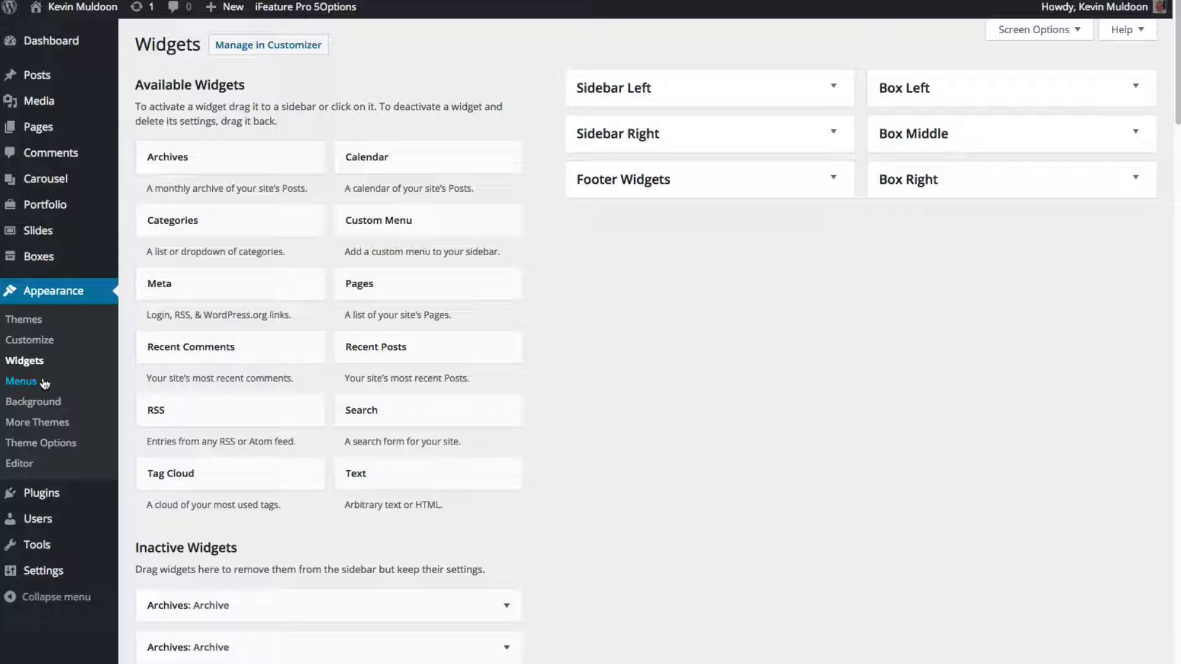
Review menu locations, leaving Primary Menu as Top Menu and Footer Menu unassigned
click(62, 373)
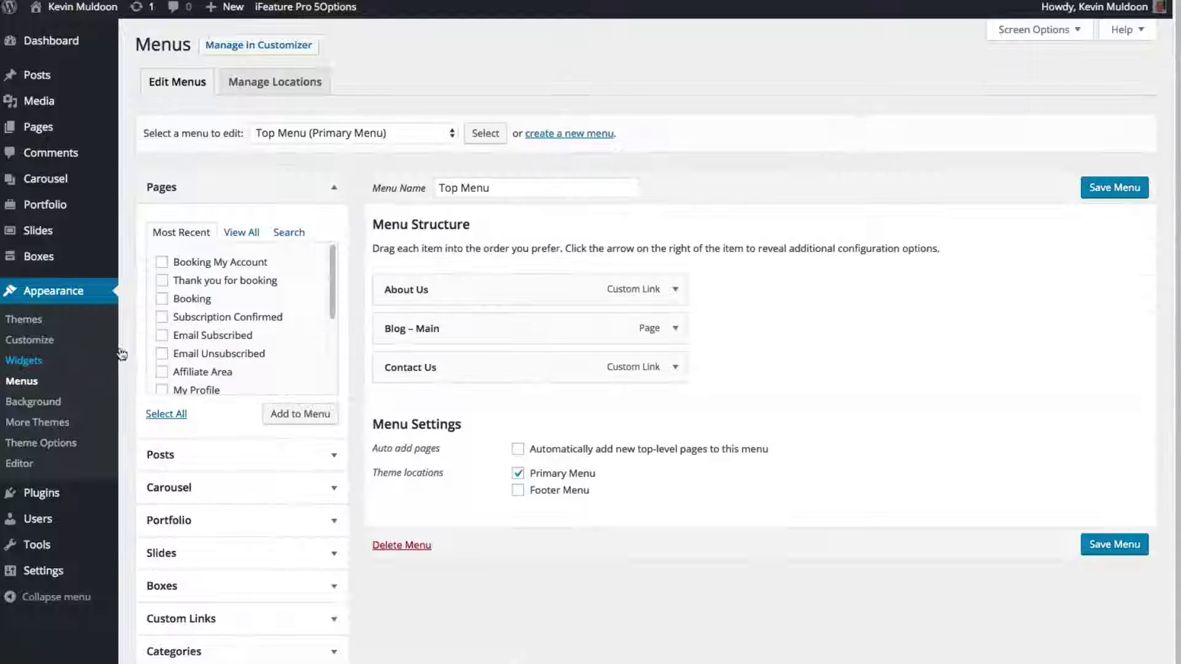
click(288, 90)
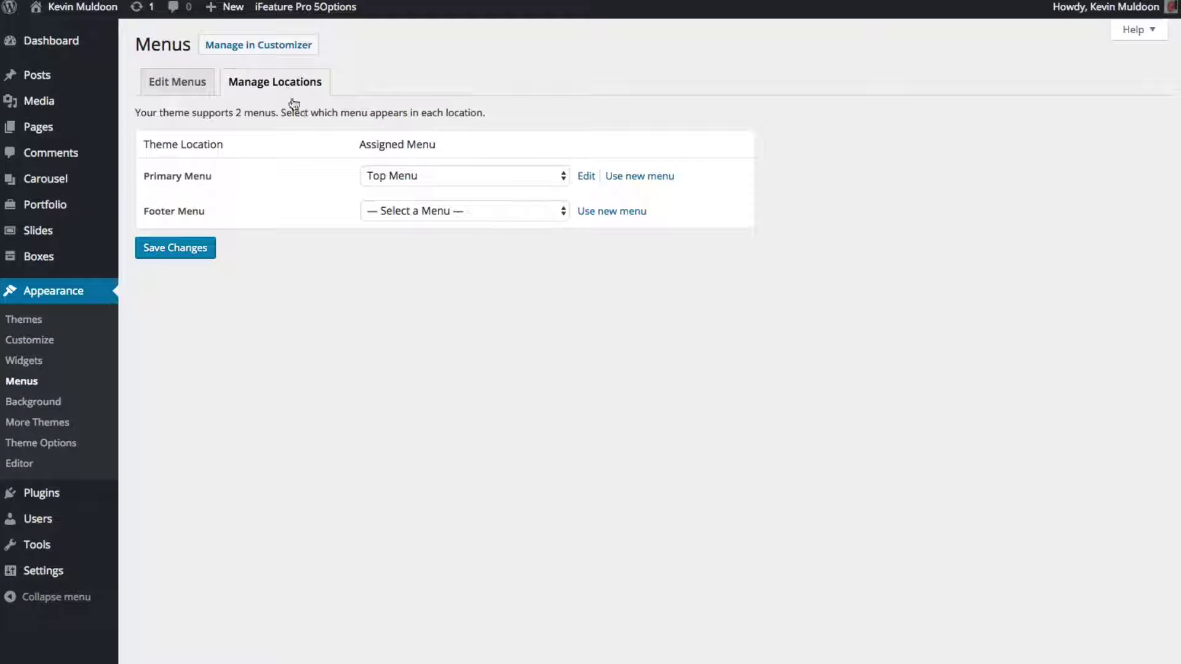
click(413, 178)
click(269, 190)
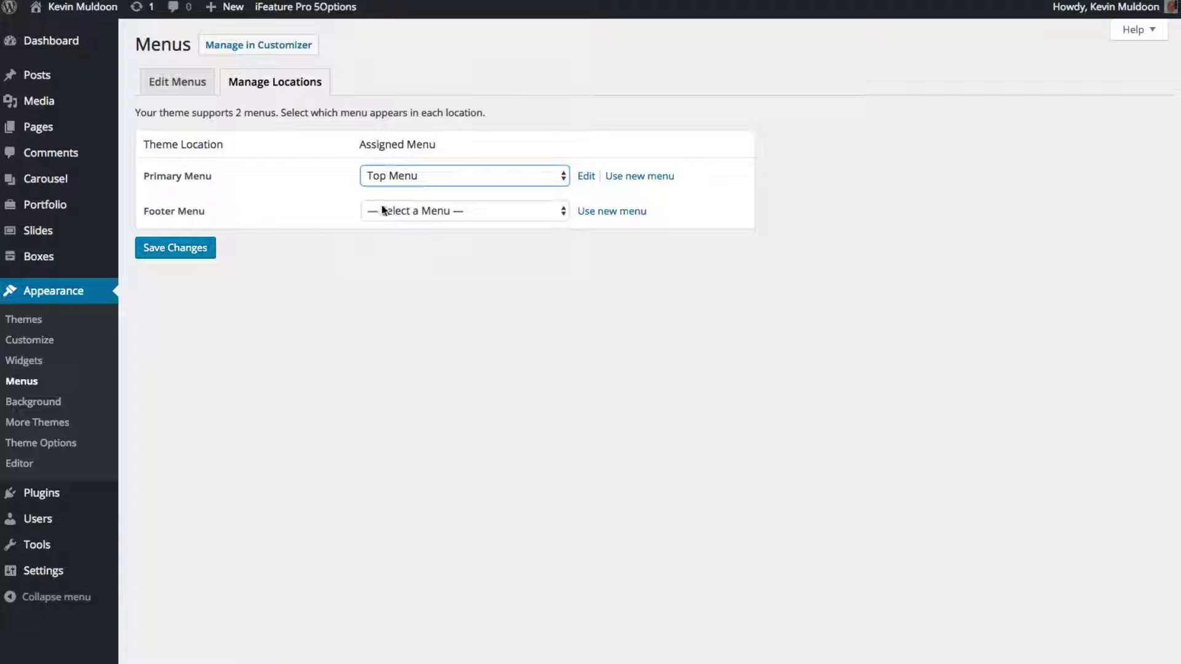
click(397, 213)
click(306, 202)
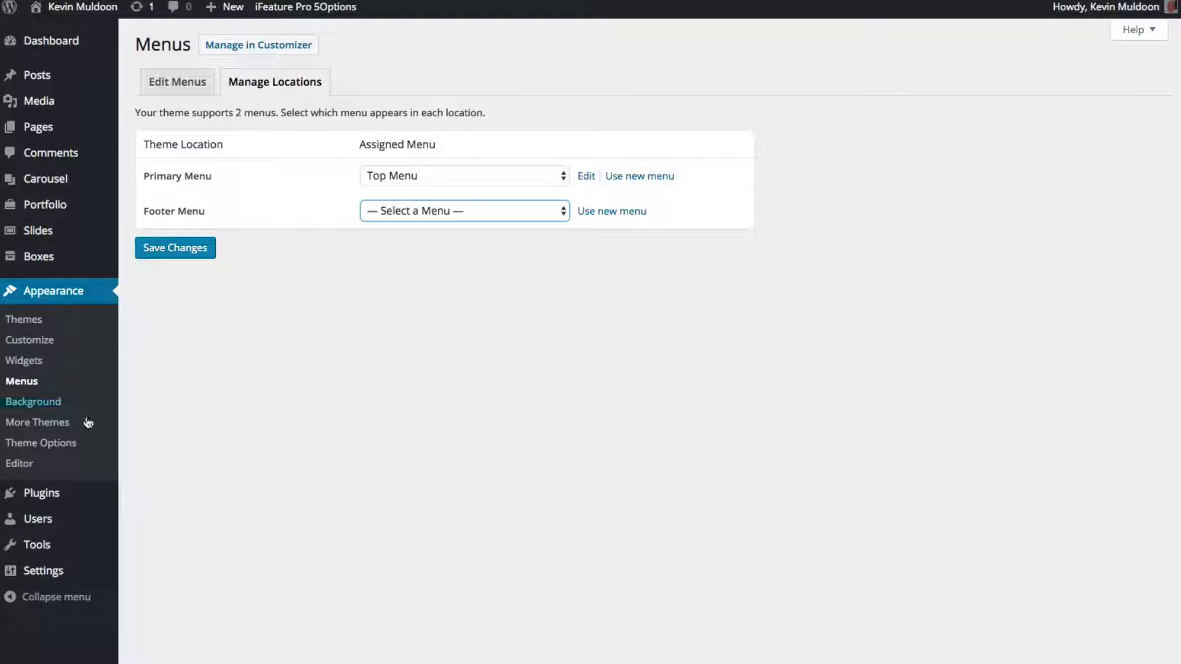
click(84, 446)
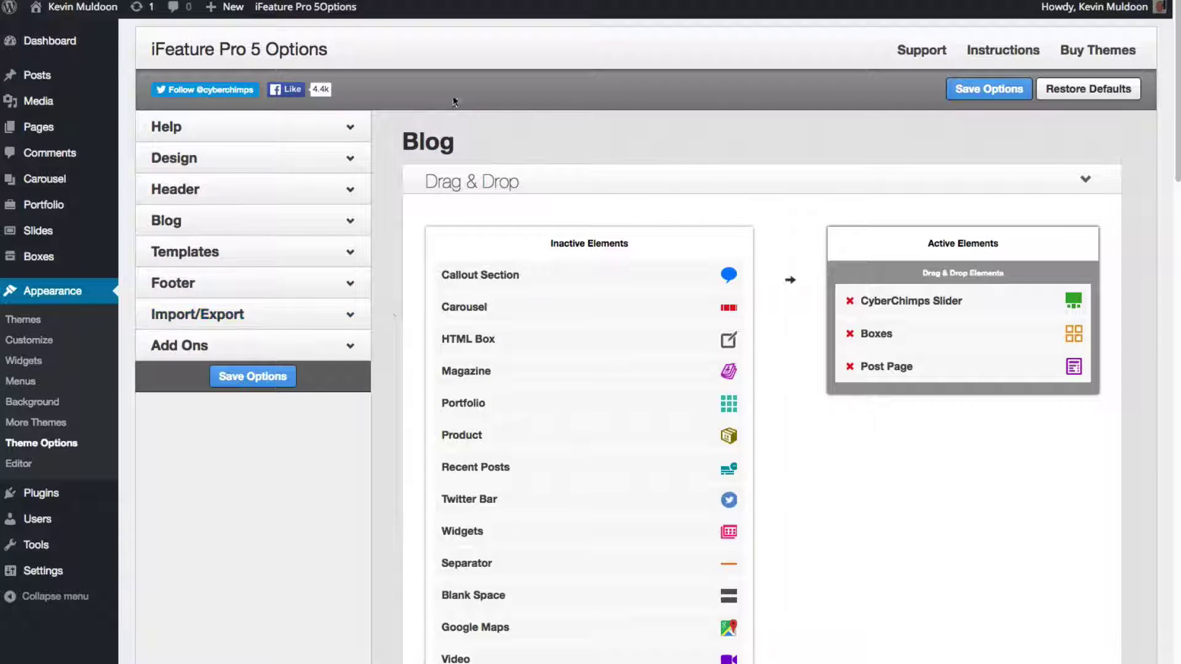
Turn on Responsive Videos in the Design section of the iFeature Pro 5 options
click(350, 128)
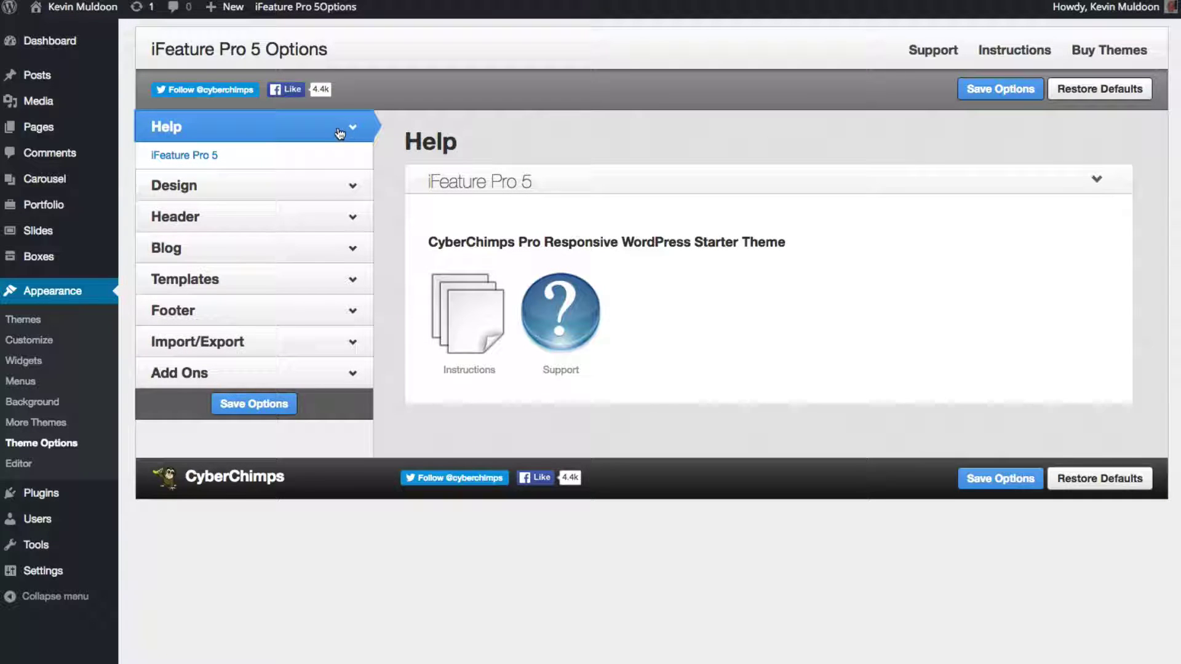
click(351, 185)
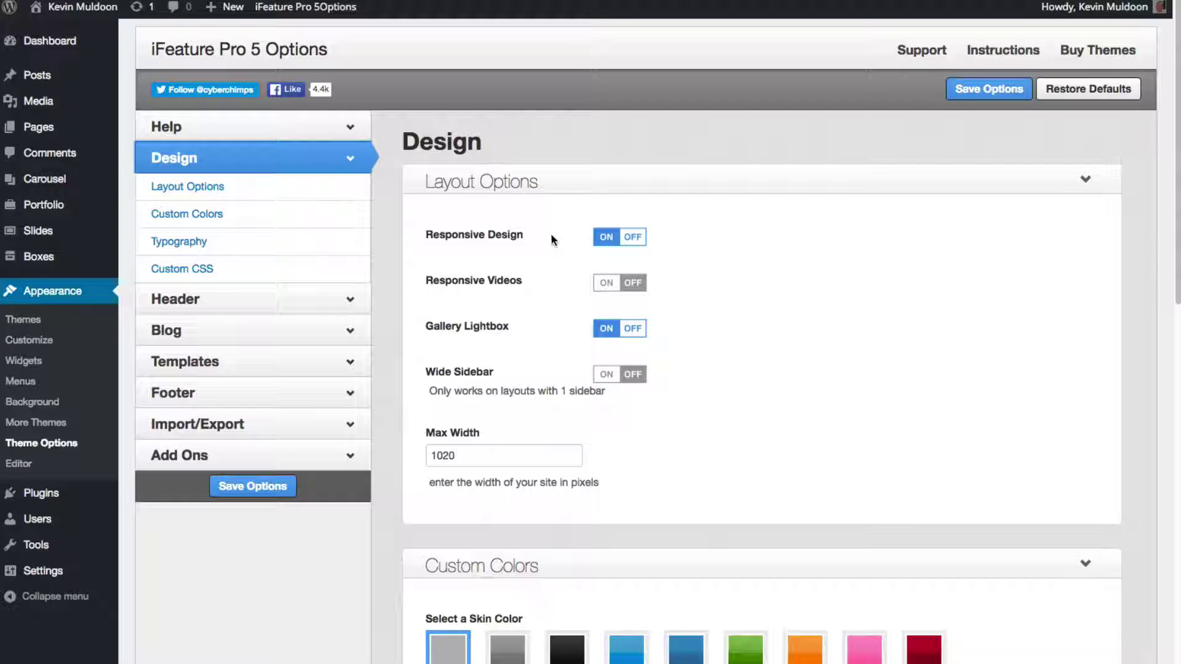
drag(427, 235, 450, 238)
click(602, 287)
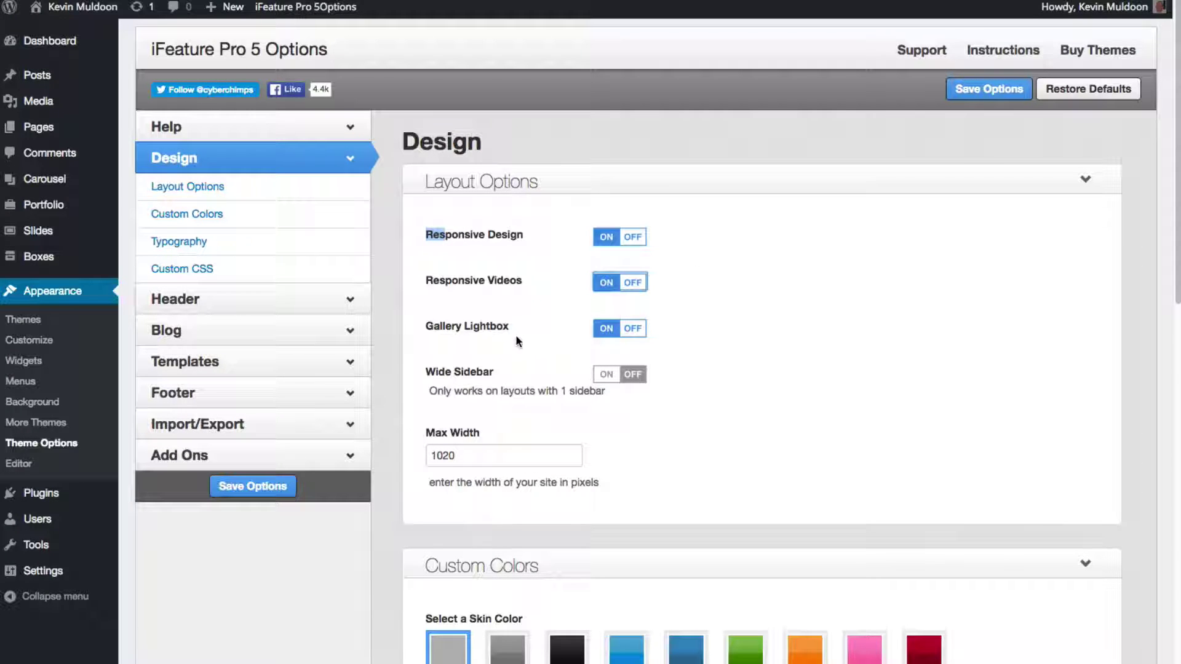
Choose the dark red skin colour for the theme
scroll(514, 331, down, 3)
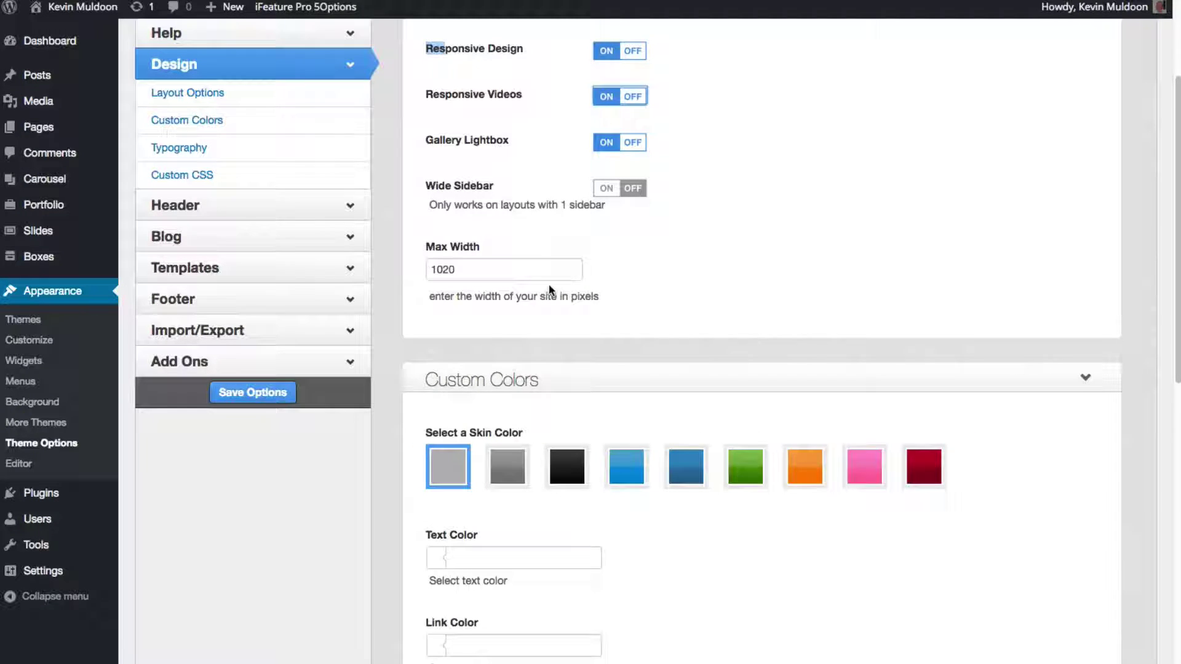
scroll(549, 289, down, 5)
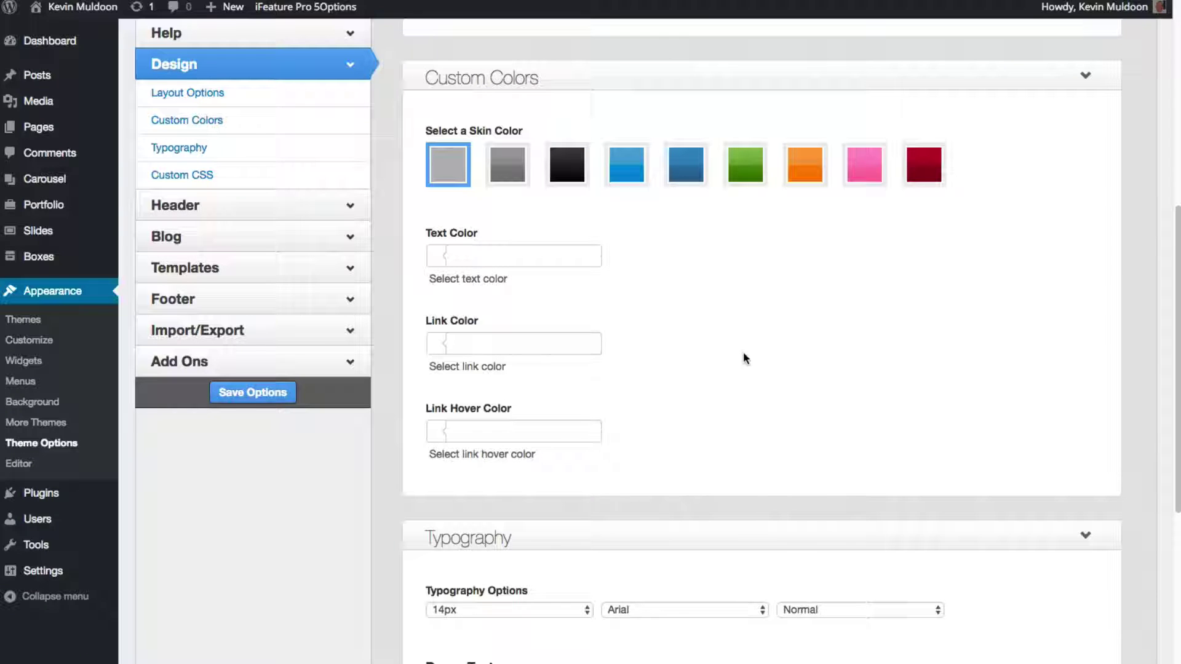
click(924, 164)
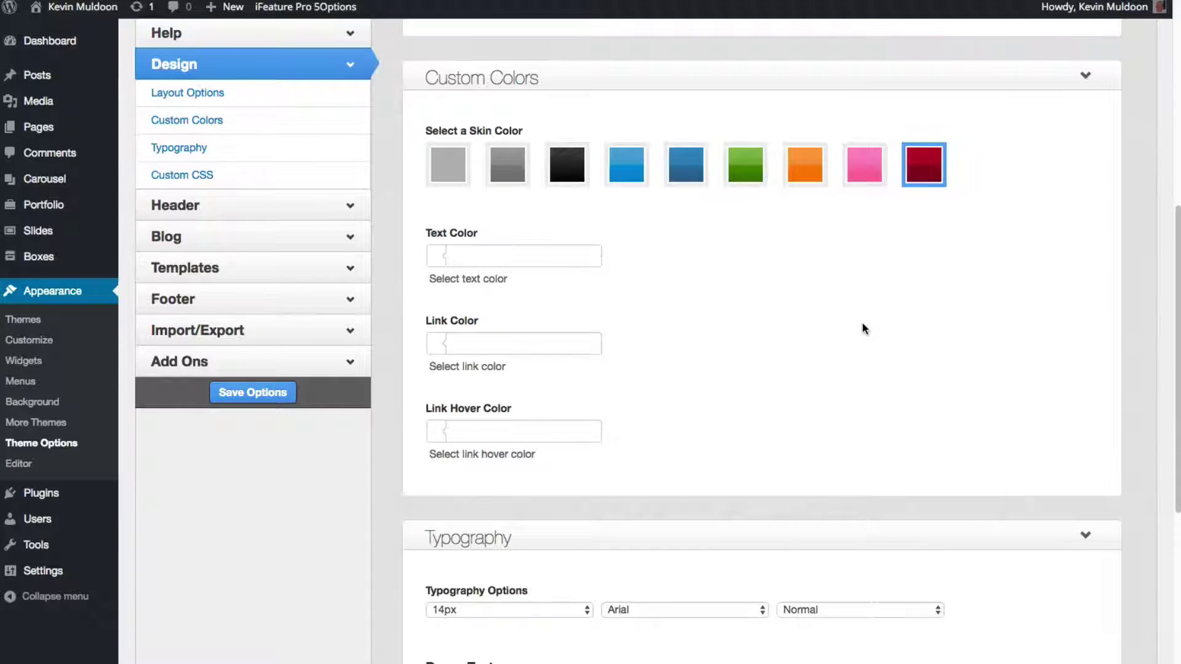
scroll(862, 322, up, 8)
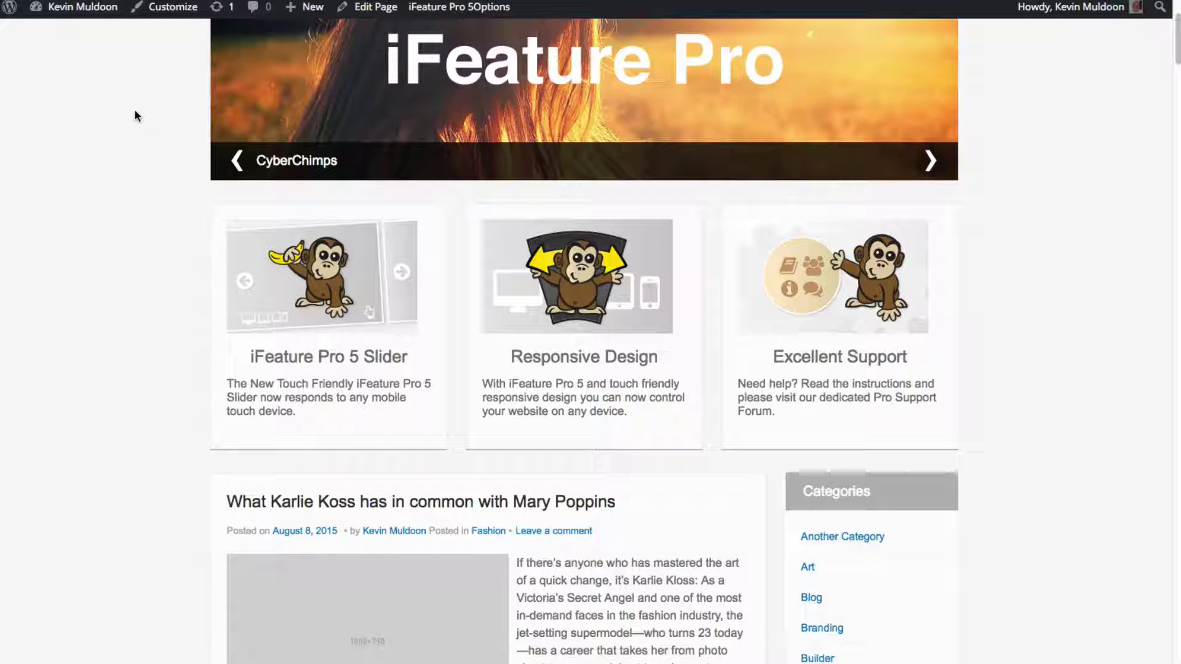
Scroll through the red-skinned front page and Design options, then open the Header settings
scroll(134, 109, down, 4)
scroll(142, 108, up, 8)
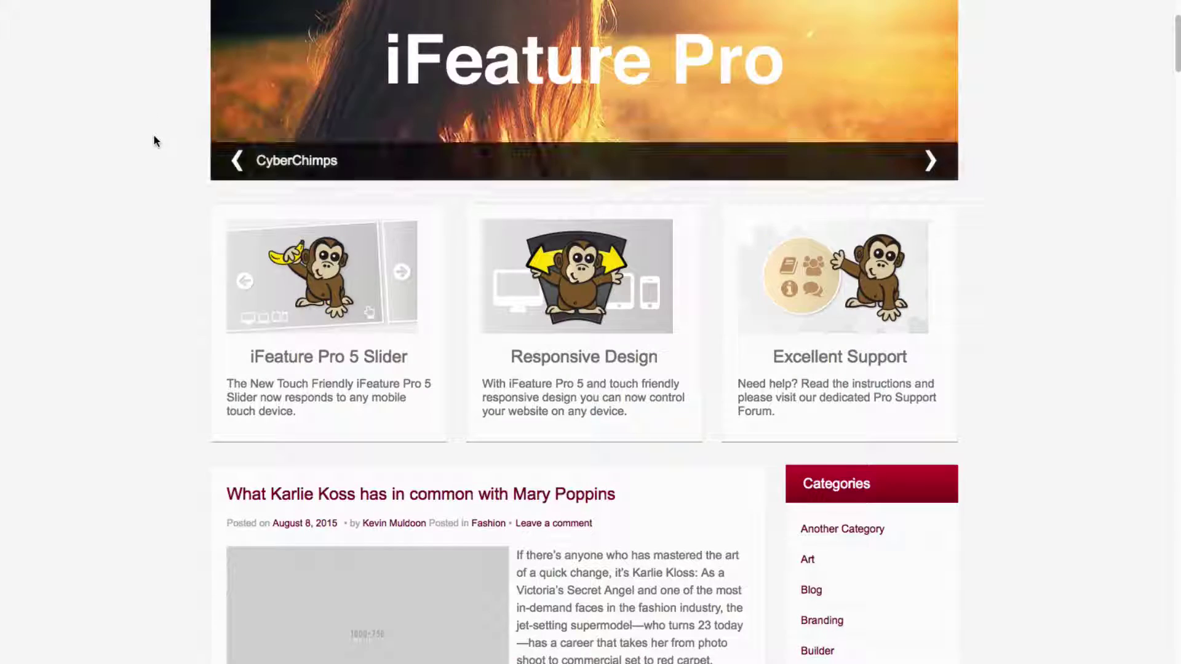
scroll(177, 166, down, 5)
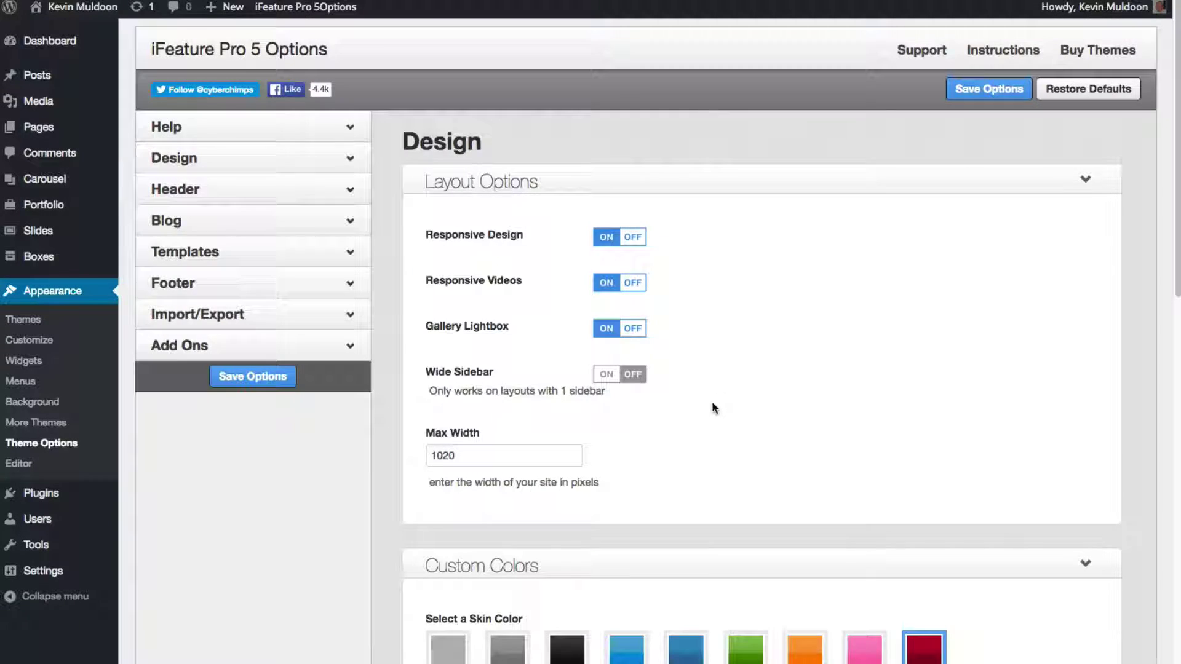
scroll(712, 408, down, 8)
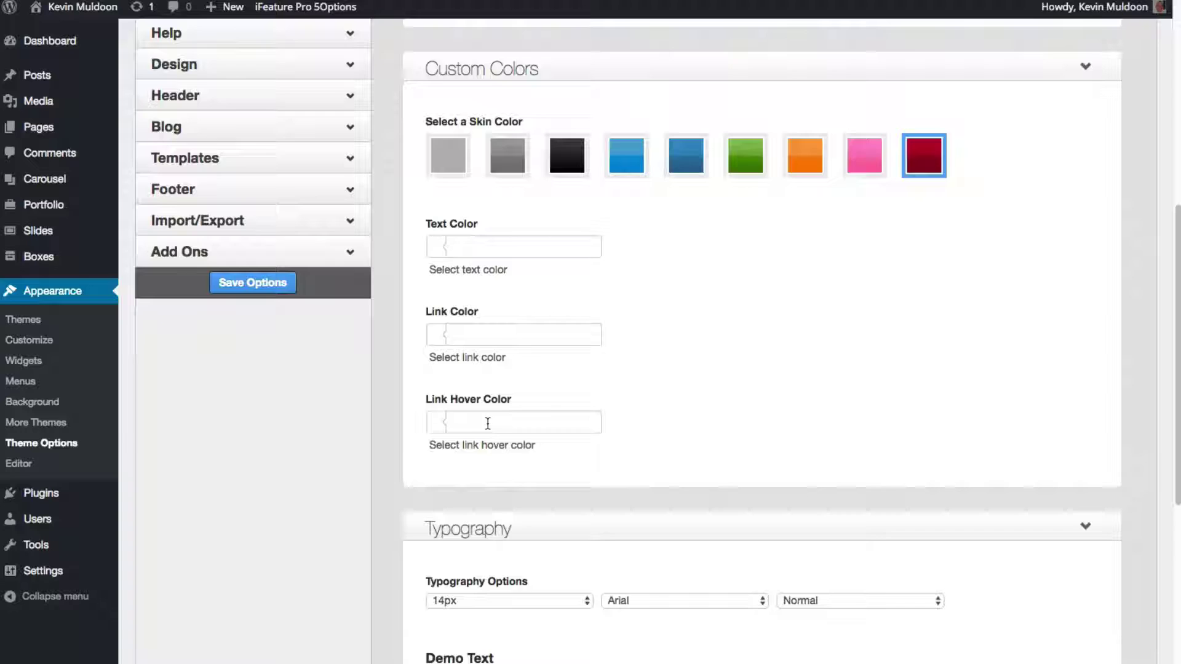
scroll(414, 416, down, 6)
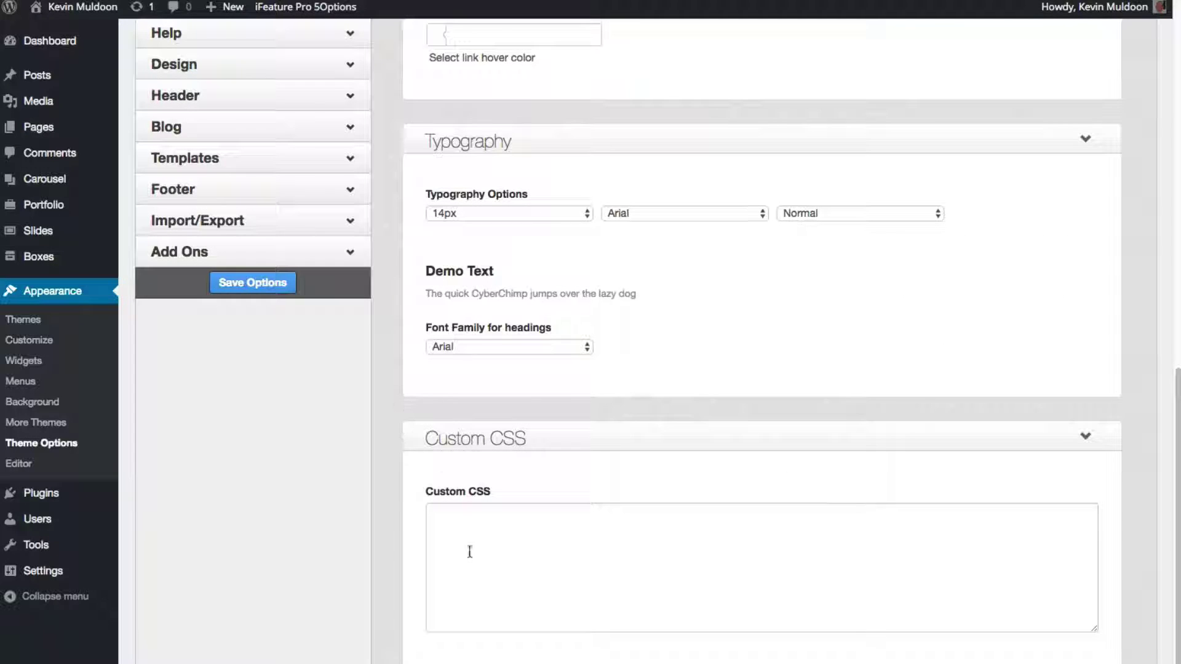
scroll(480, 555, down, 2)
scroll(345, 412, up, 15)
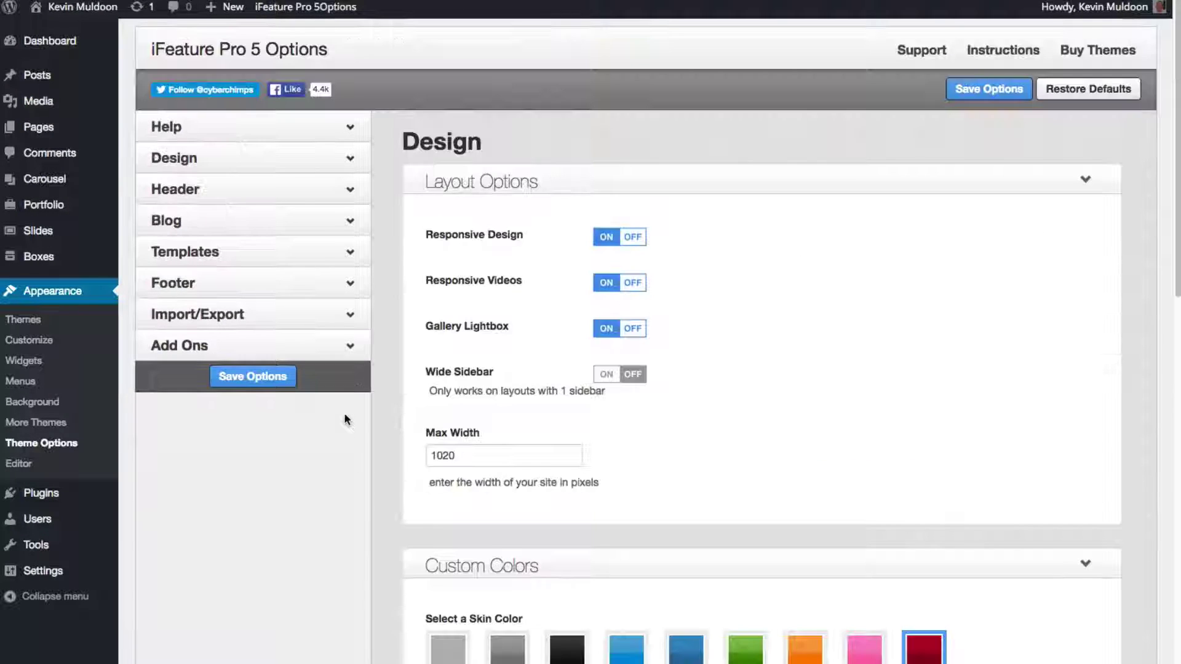
click(271, 190)
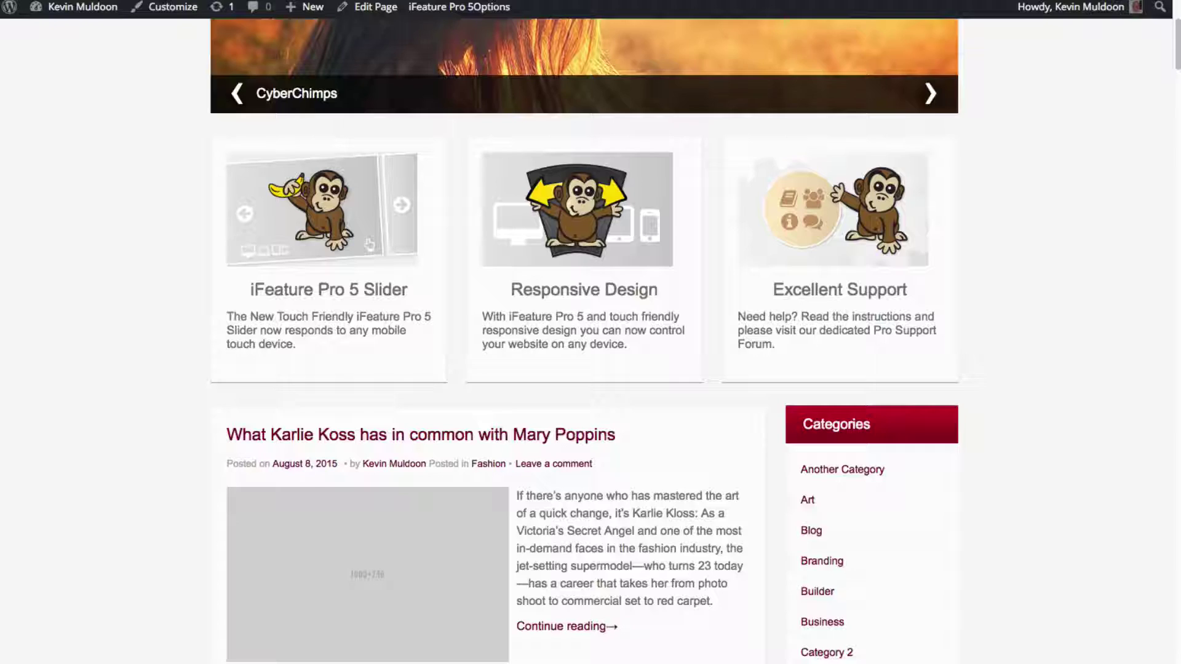
Replace Logo + Contact with Logo + Search as the active header element and save
scroll(590, 332, up, 5)
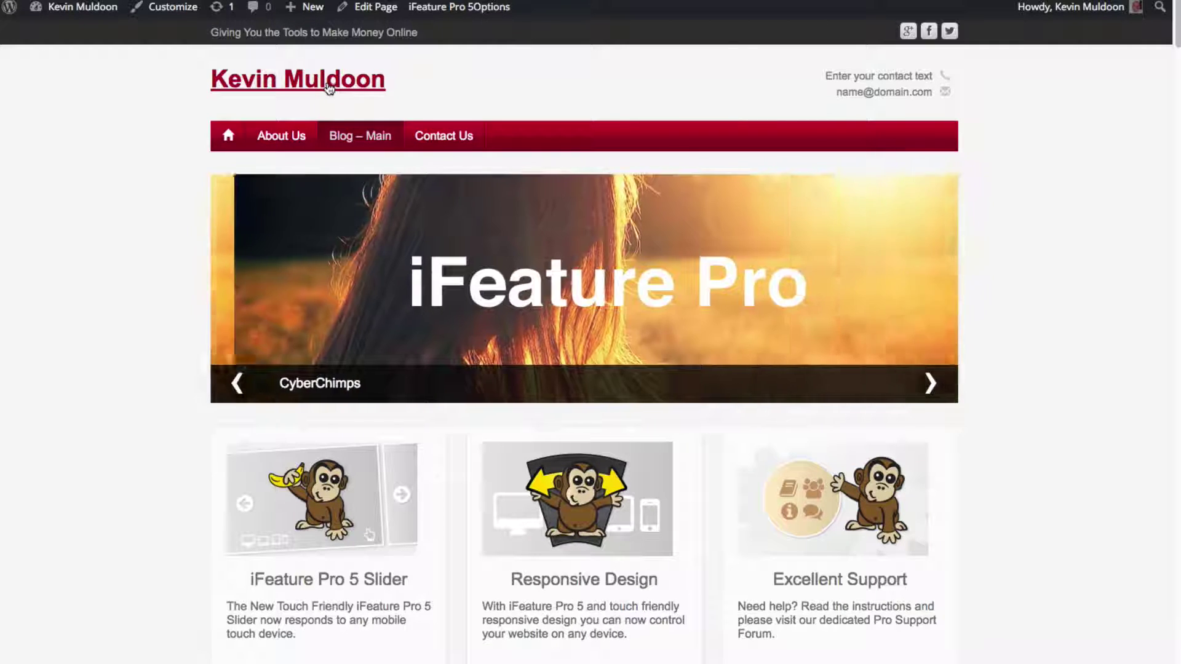
click(458, 7)
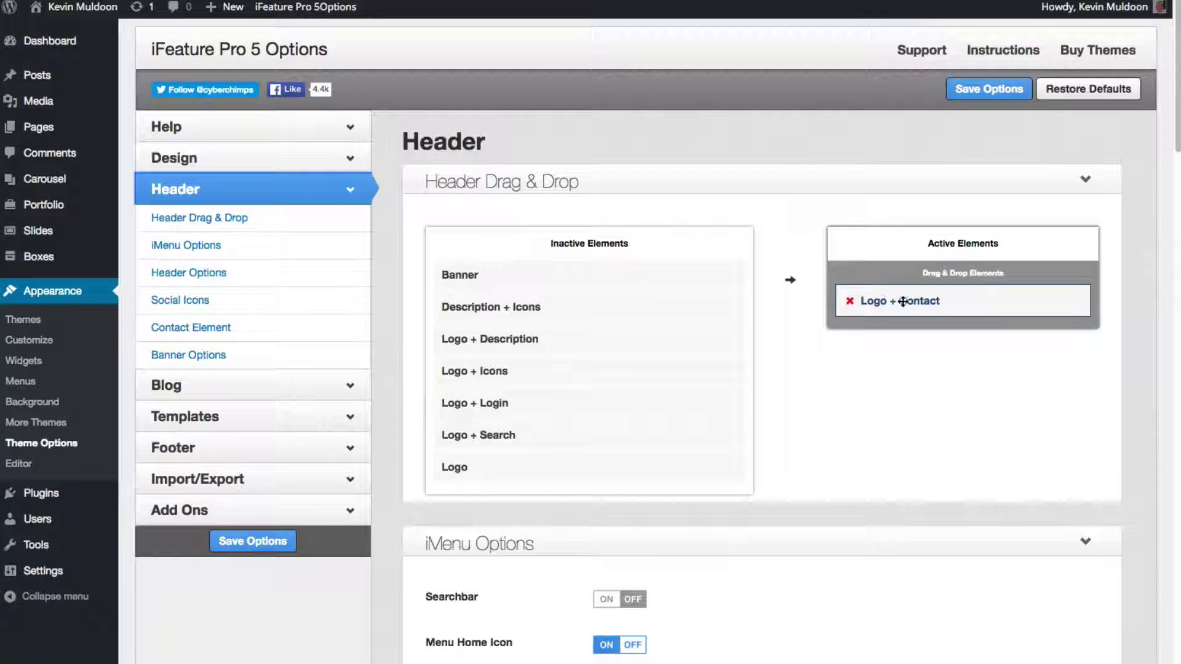
drag(903, 301, 497, 342)
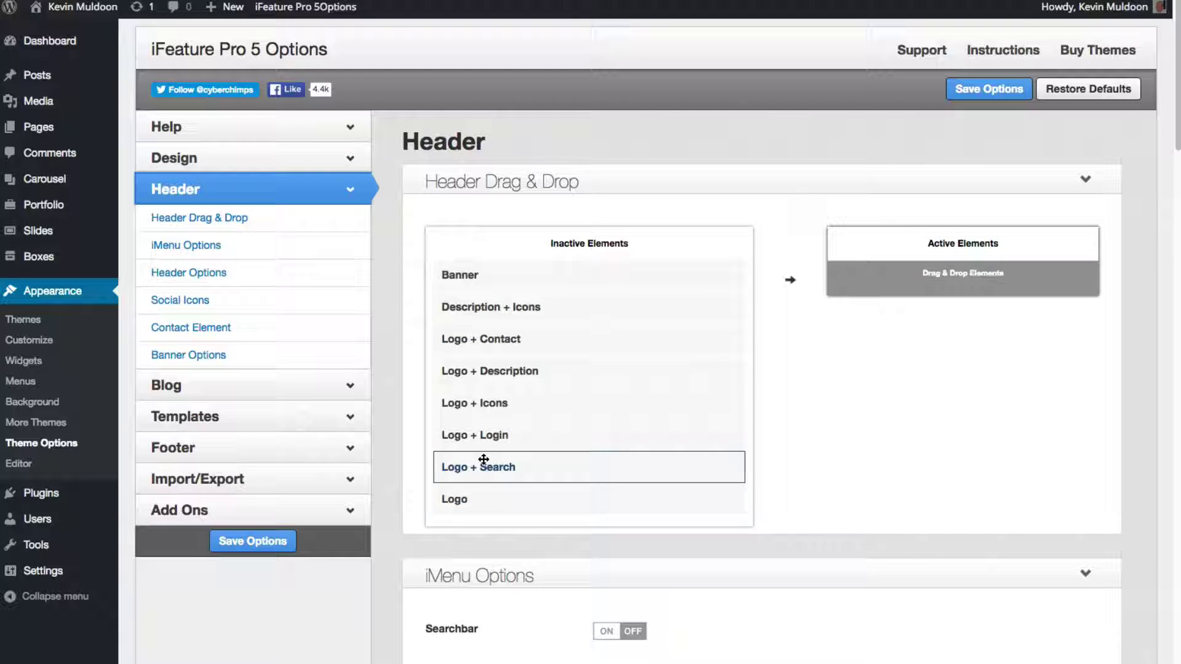
mouse_move(624, 422)
mouse_down()
mouse_move(922, 264)
mouse_move(621, 437)
mouse_up()
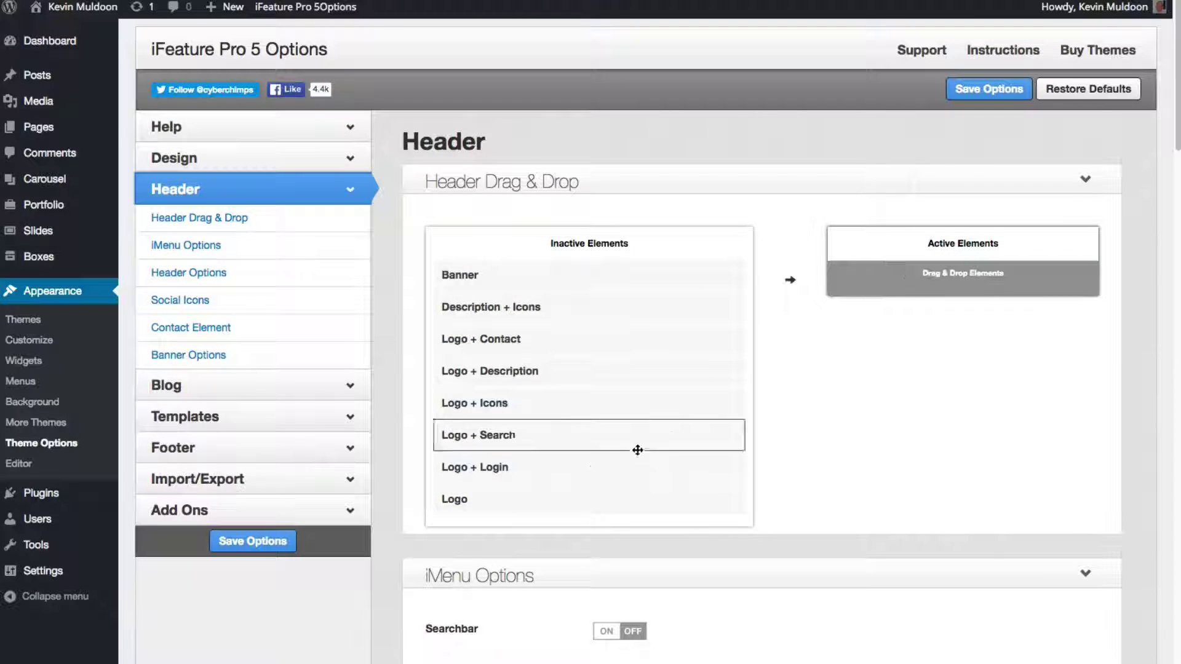
drag(527, 442, 902, 247)
drag(499, 403, 895, 299)
click(987, 89)
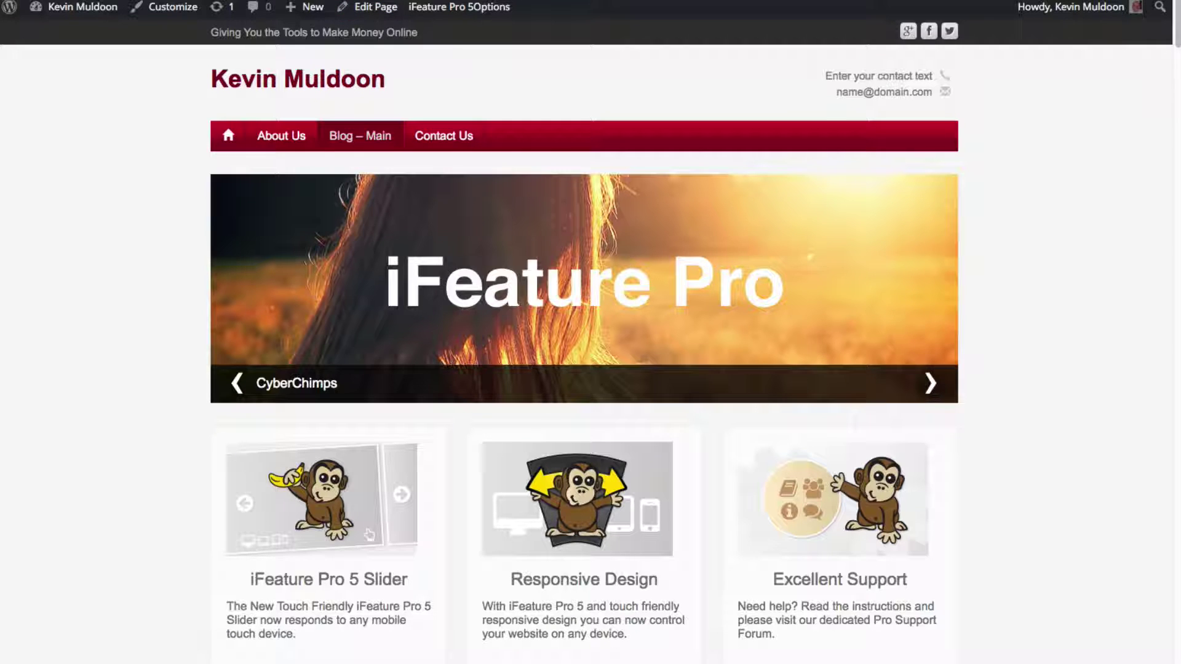
Add Description + Icons and Banner under Logo + Search in the active header, save, and view the site
key(super+r)
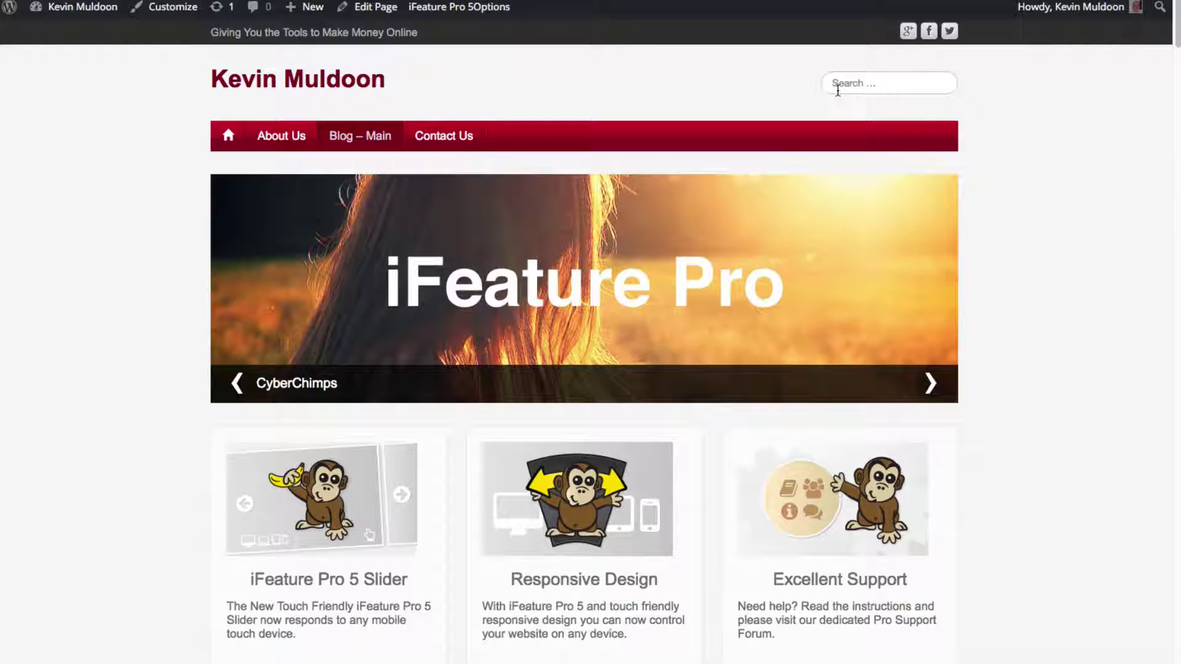
click(860, 86)
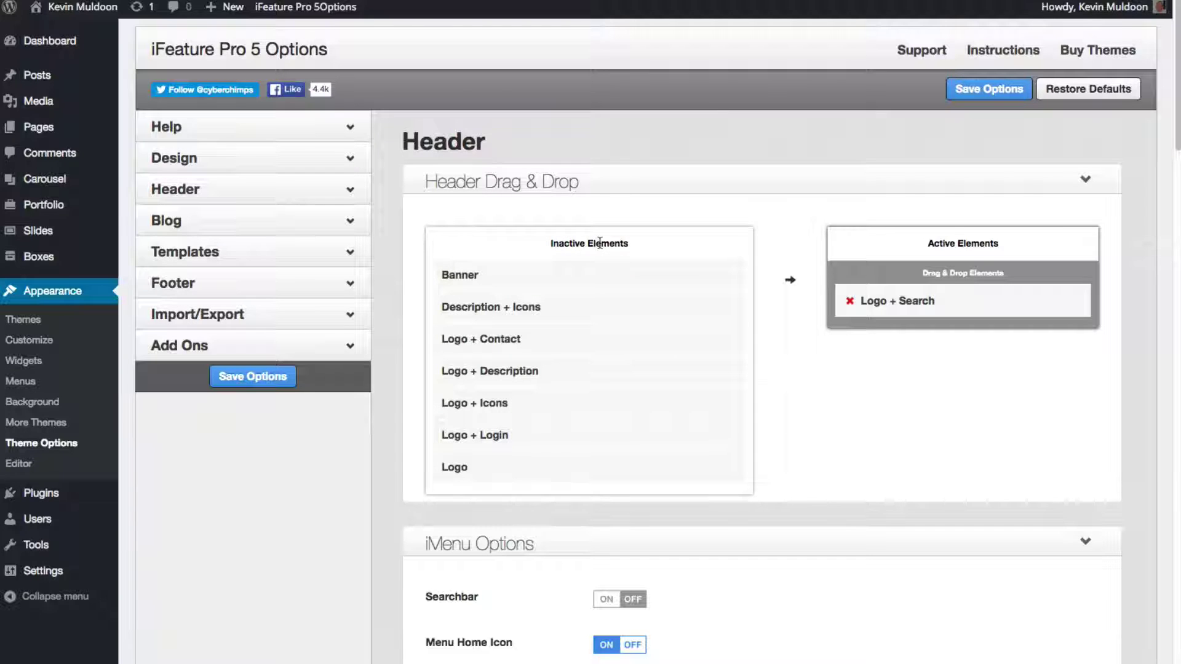
drag(497, 308, 916, 336)
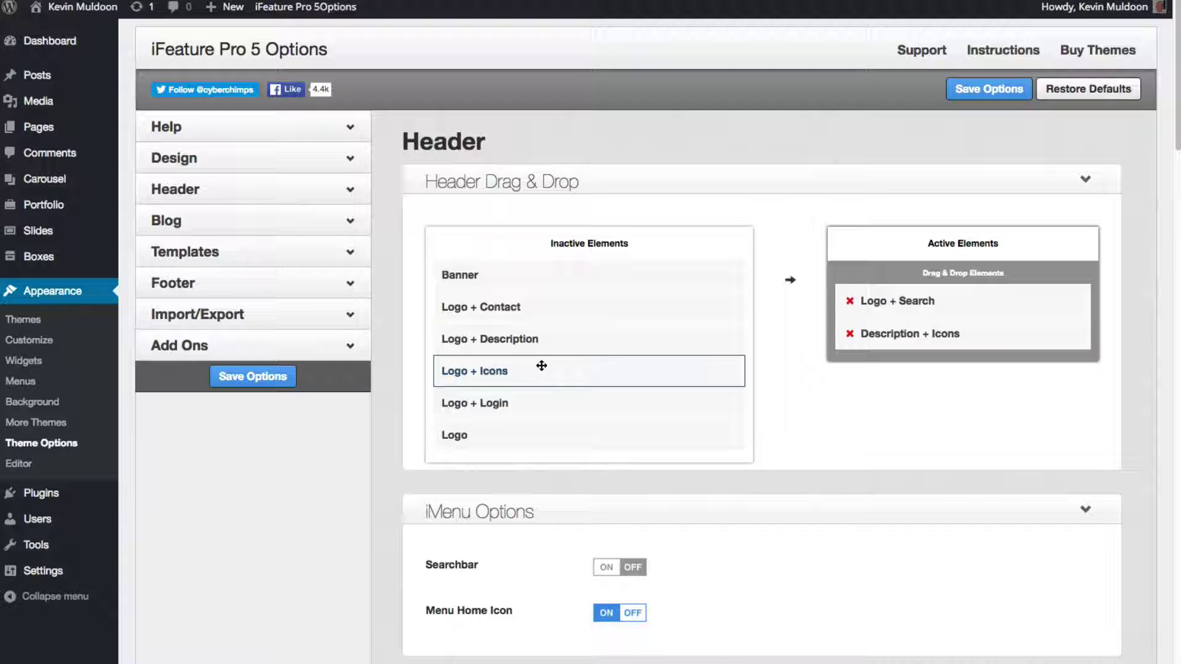
drag(536, 271, 851, 369)
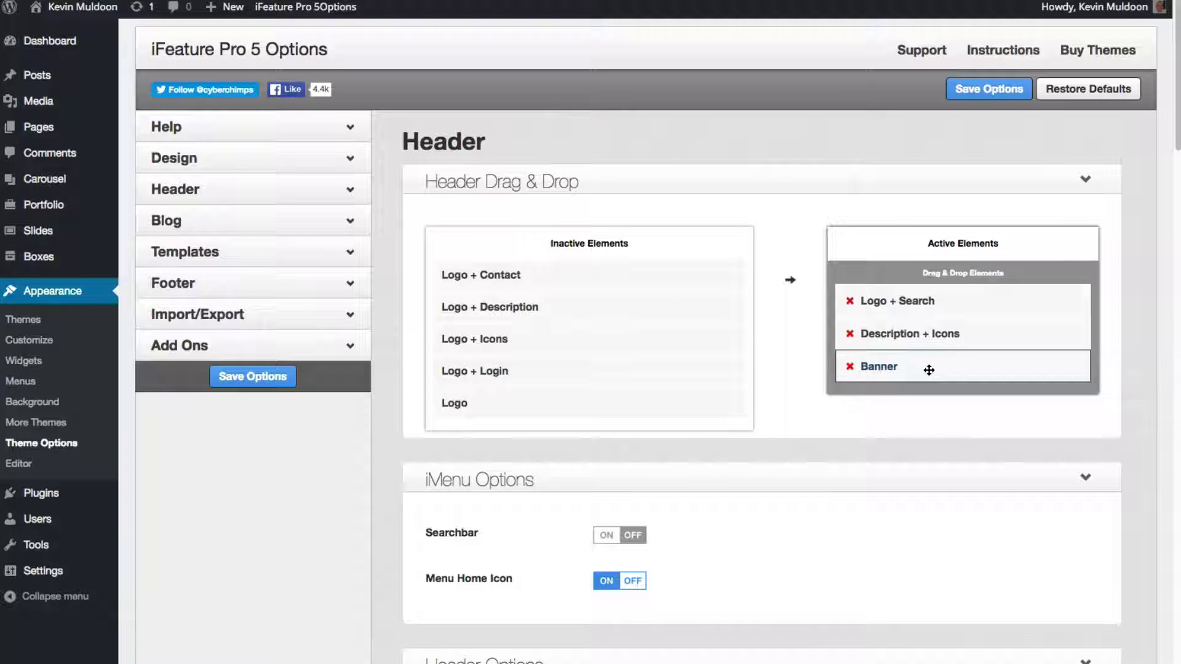
click(990, 90)
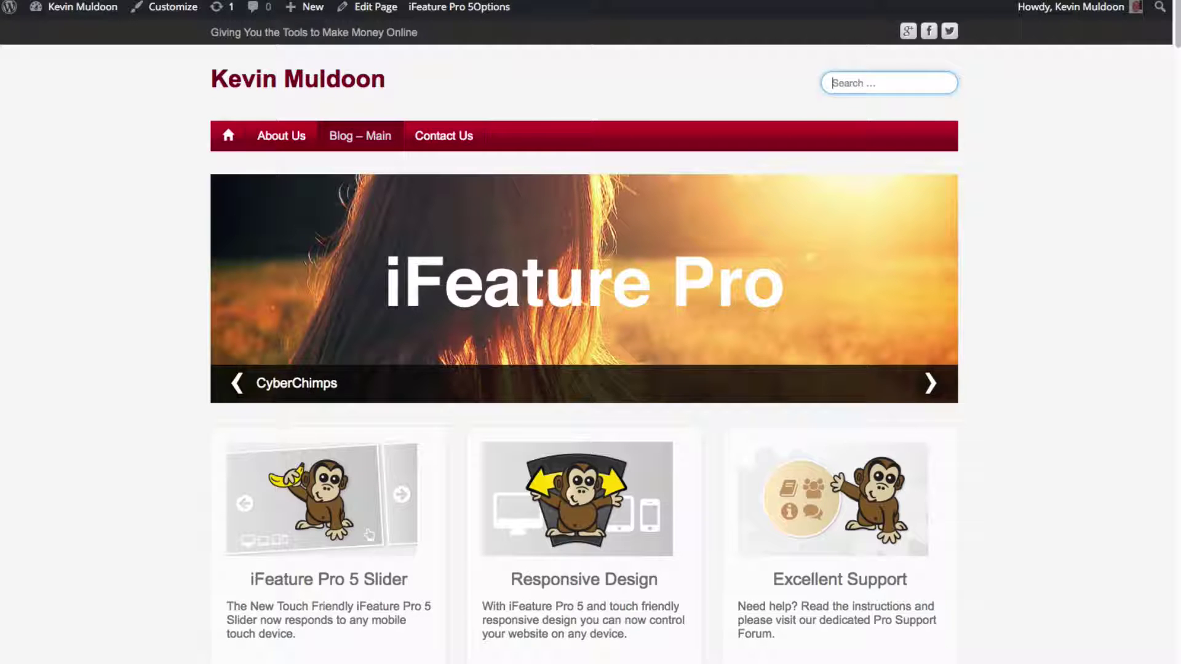
key(super+r)
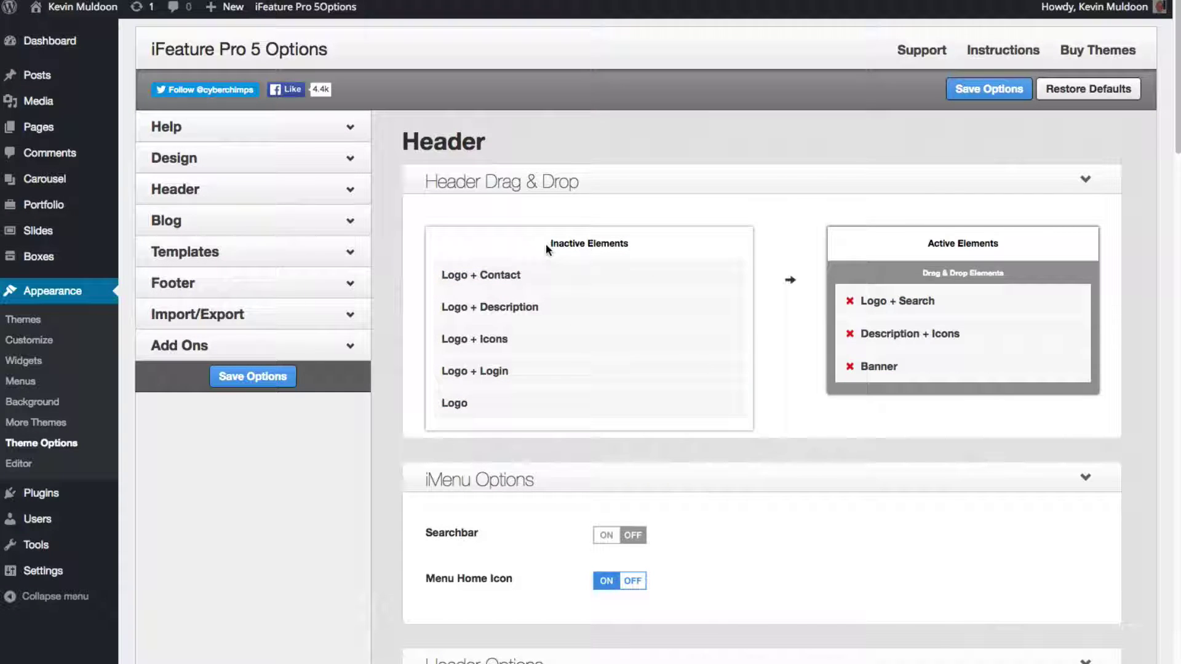
Move Description + Icons and Banner back to the inactive header elements
click(848, 335)
click(850, 334)
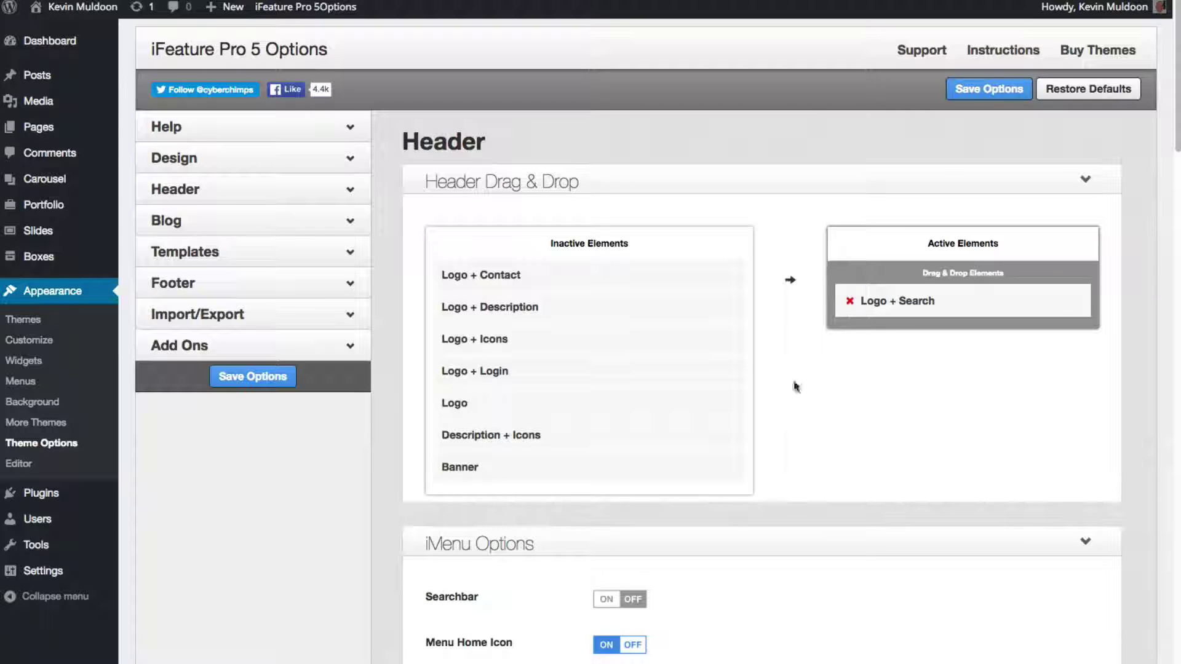
scroll(738, 422, down, 5)
scroll(738, 423, up, 5)
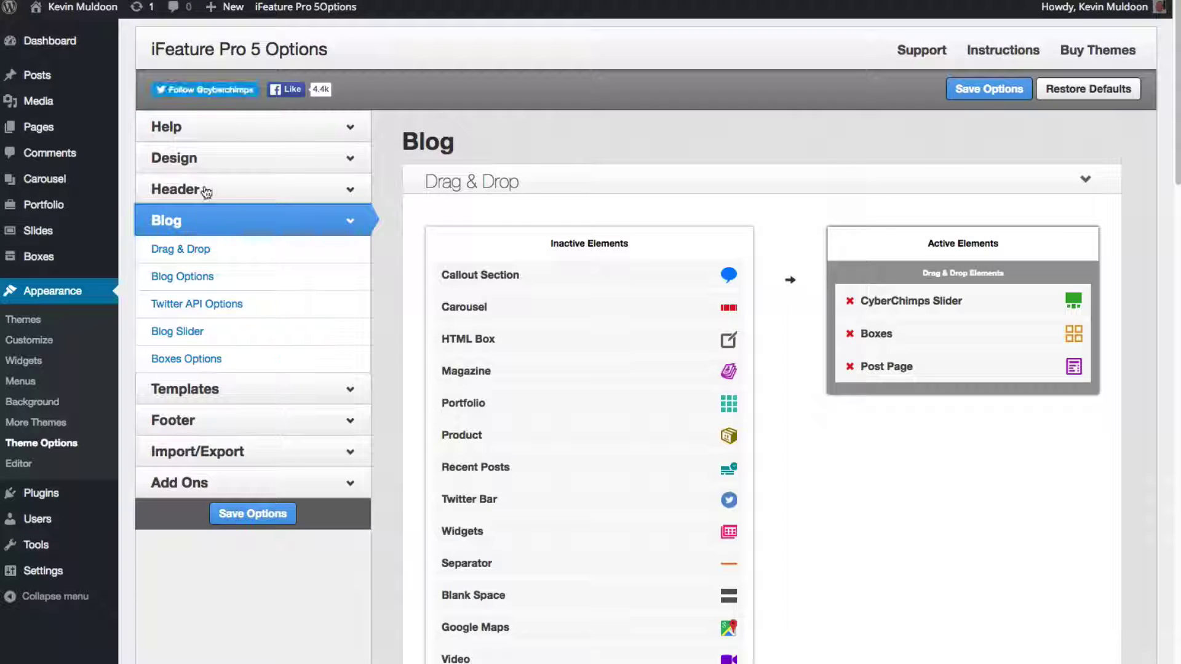
Reopen the header settings and switch the Custom Logo option on
click(205, 190)
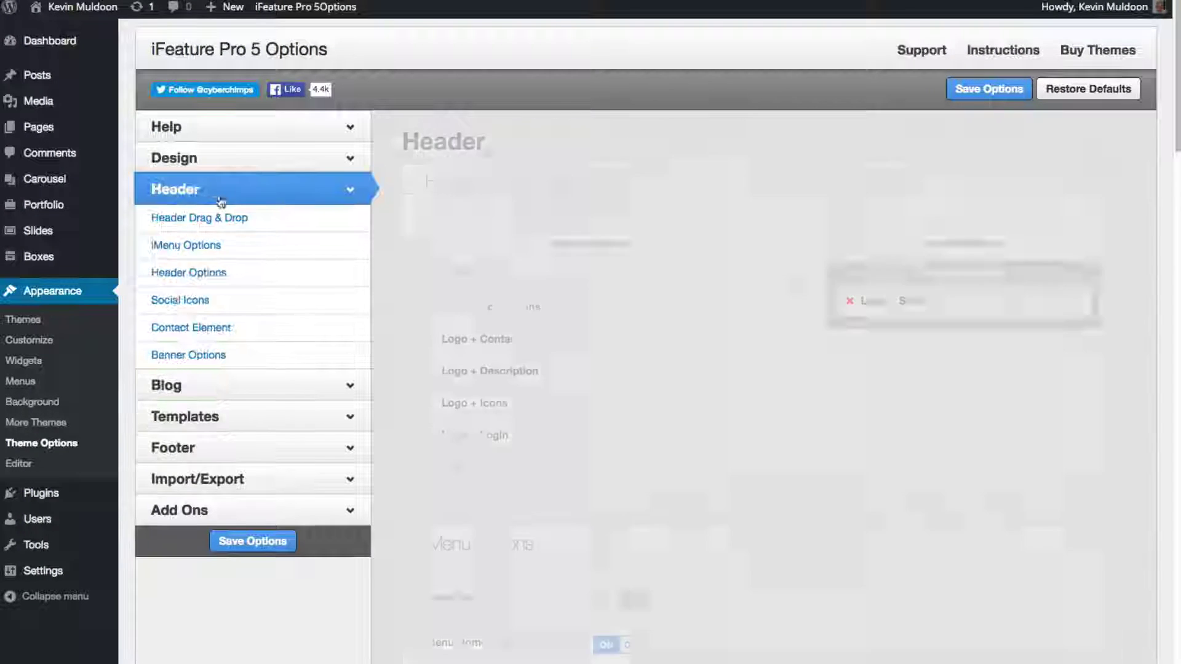
scroll(612, 403, down, 3)
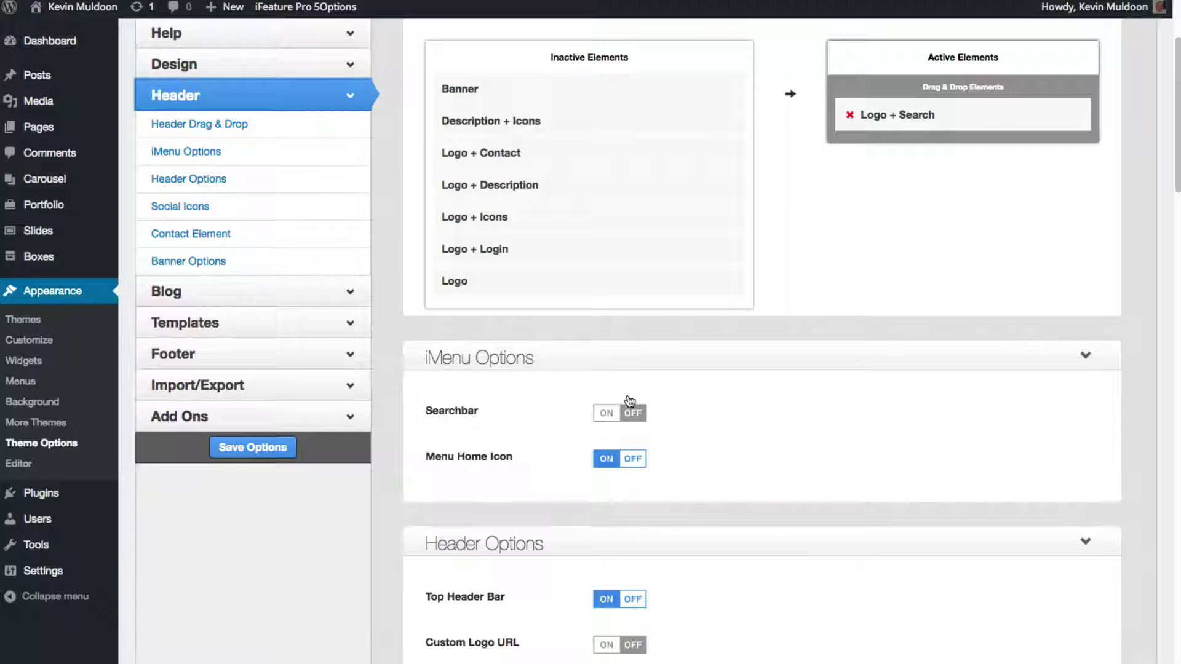
scroll(631, 396, down, 2)
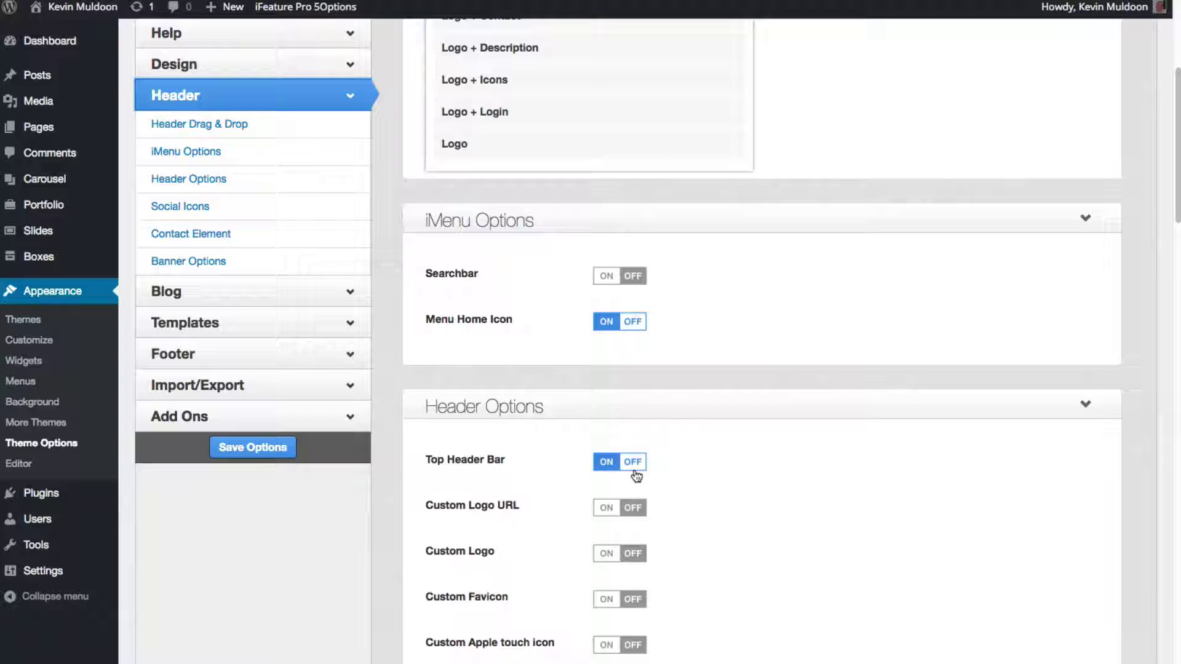
scroll(633, 474, down, 3)
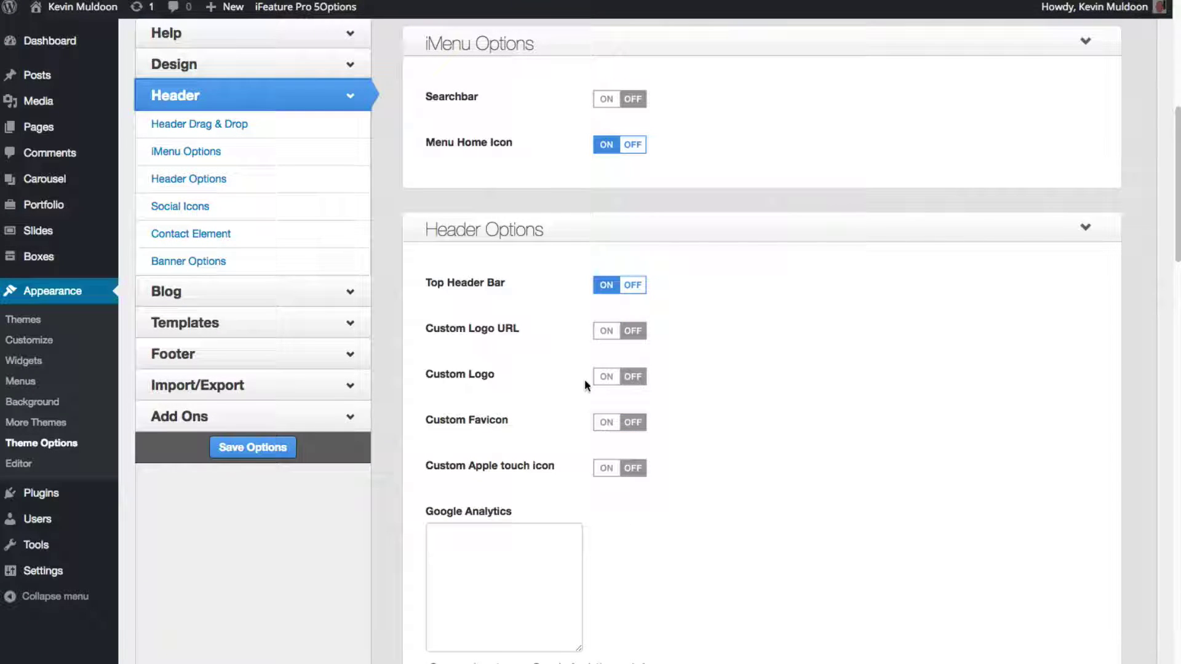
click(602, 378)
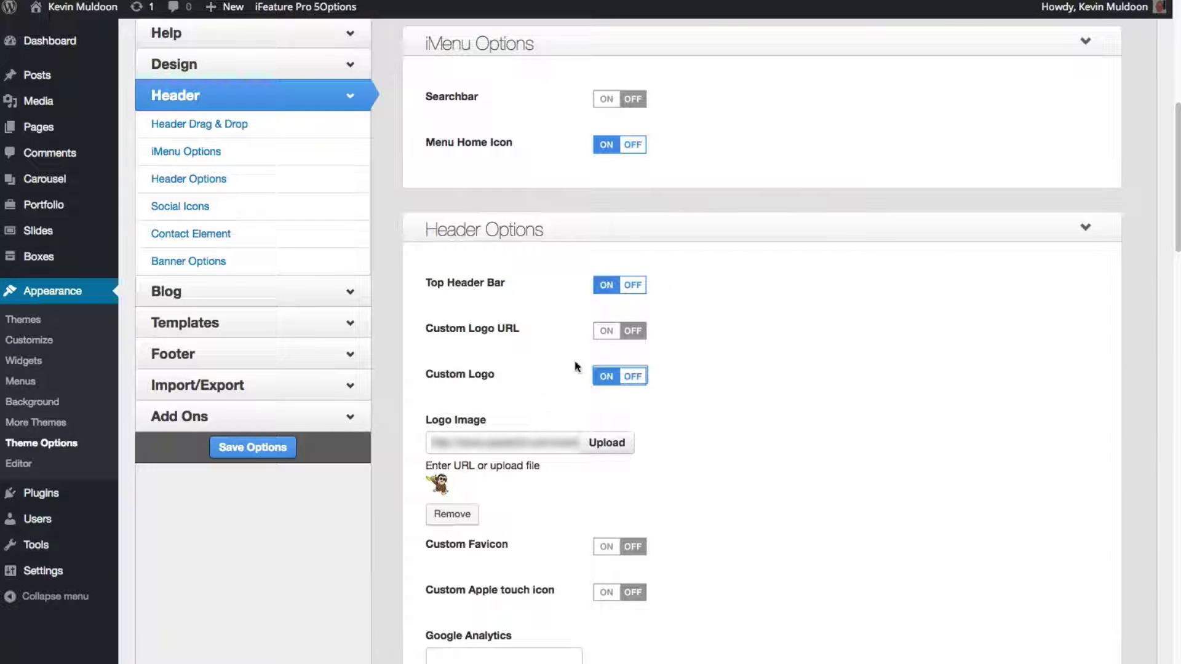
Toggle Custom Logo URL on and off, then turn Custom Logo back off
click(611, 333)
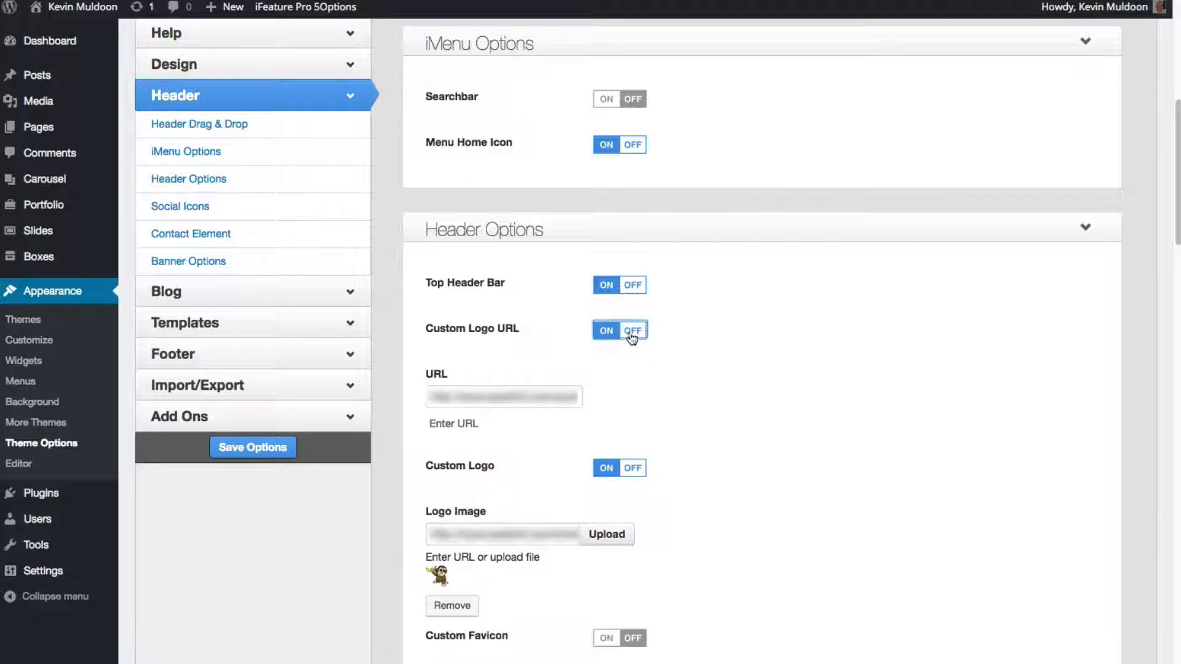
click(632, 333)
click(634, 376)
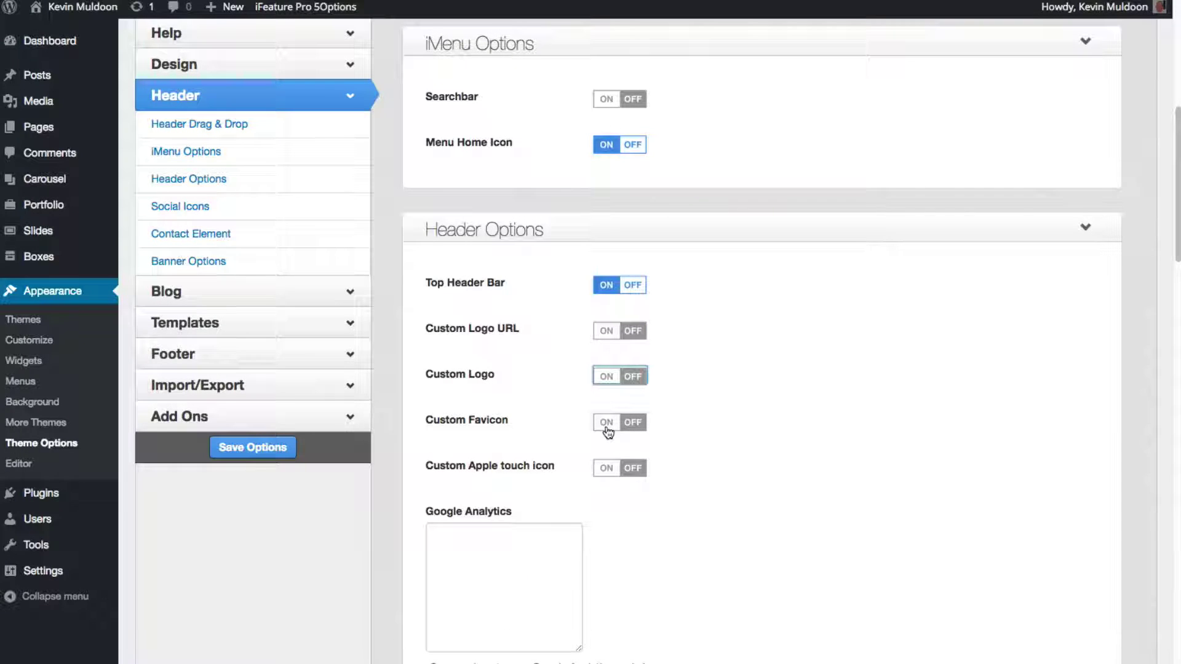
scroll(622, 533, down, 5)
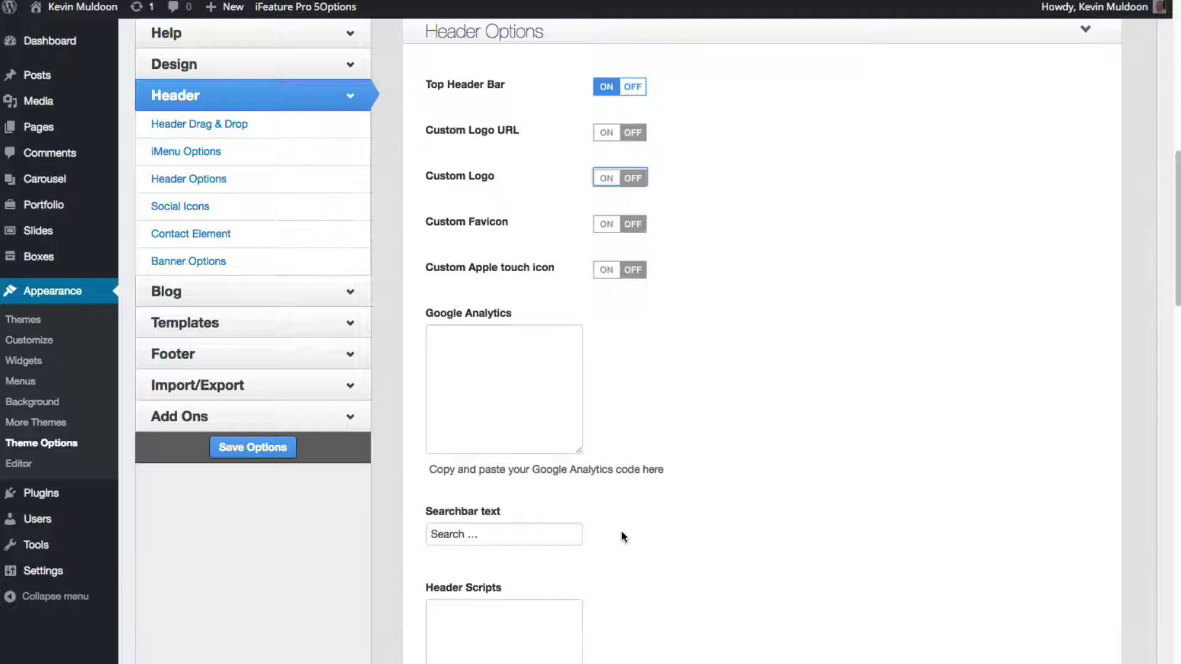
scroll(622, 531, down, 4)
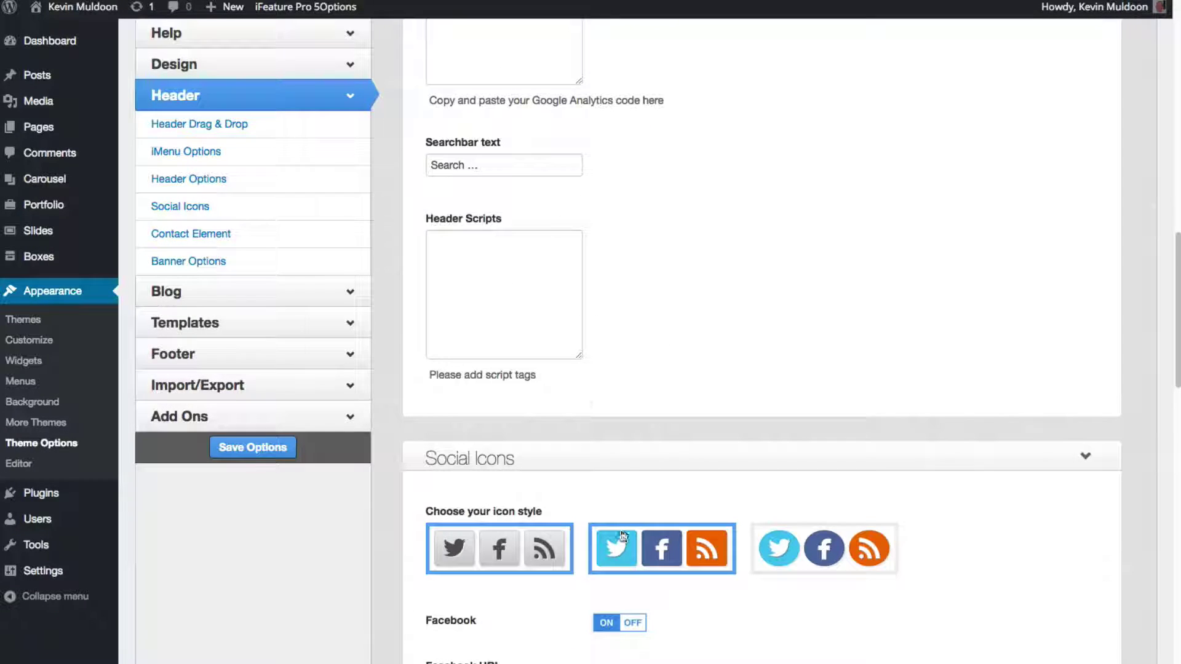
scroll(633, 590, down, 4)
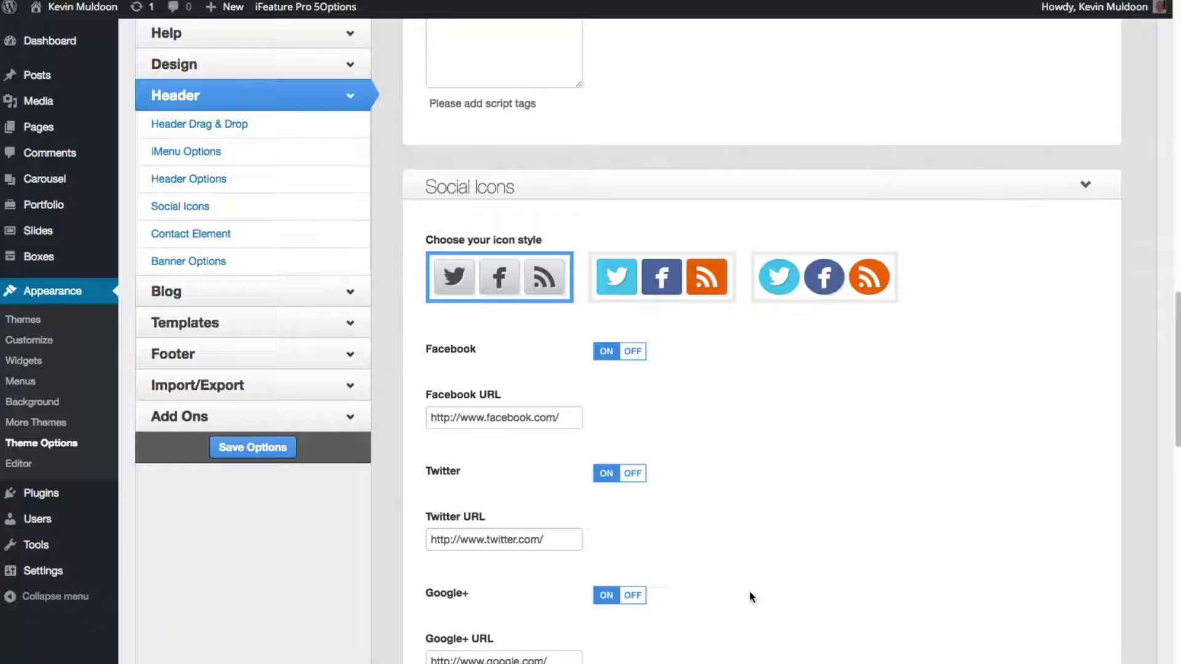
scroll(744, 591, down, 10)
scroll(739, 591, down, 4)
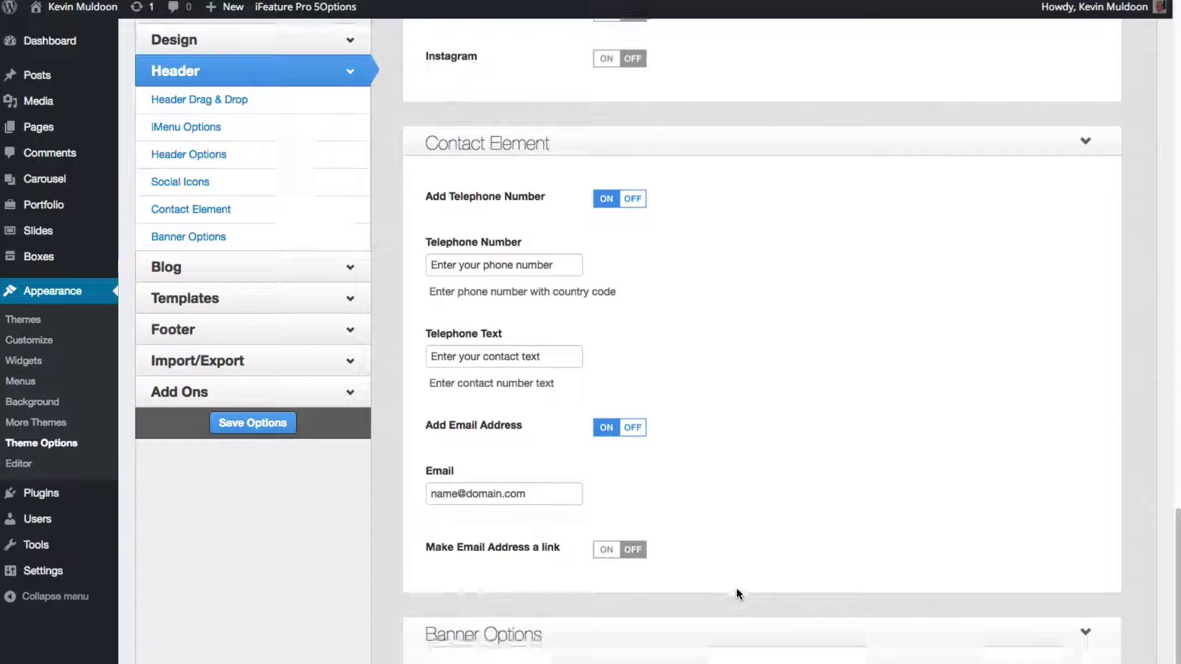
scroll(736, 590, down, 4)
scroll(704, 586, up, 20)
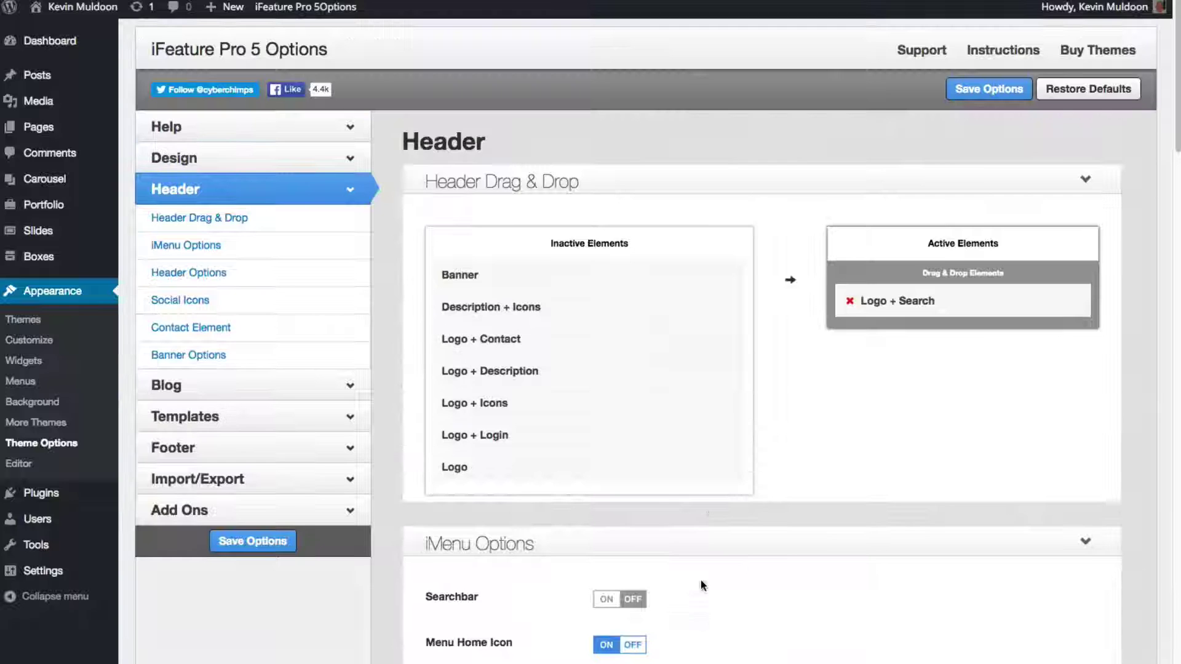
Open the Blog options, then view the demo site's Callout page under Features
click(304, 387)
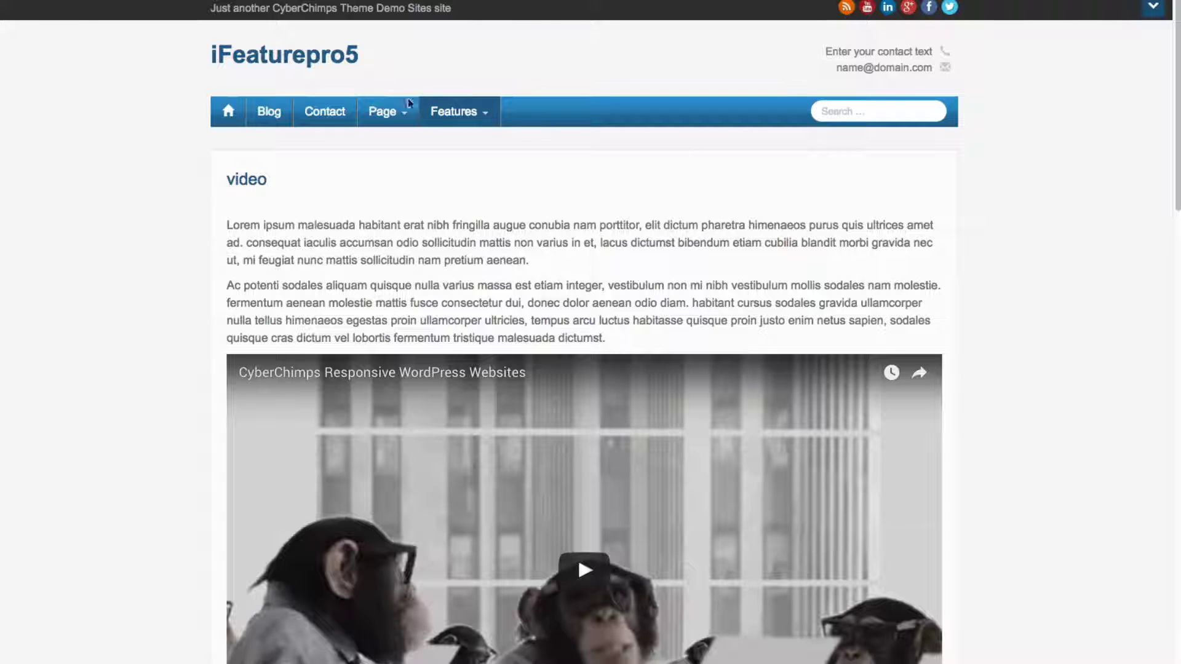
mouse_move(467, 111)
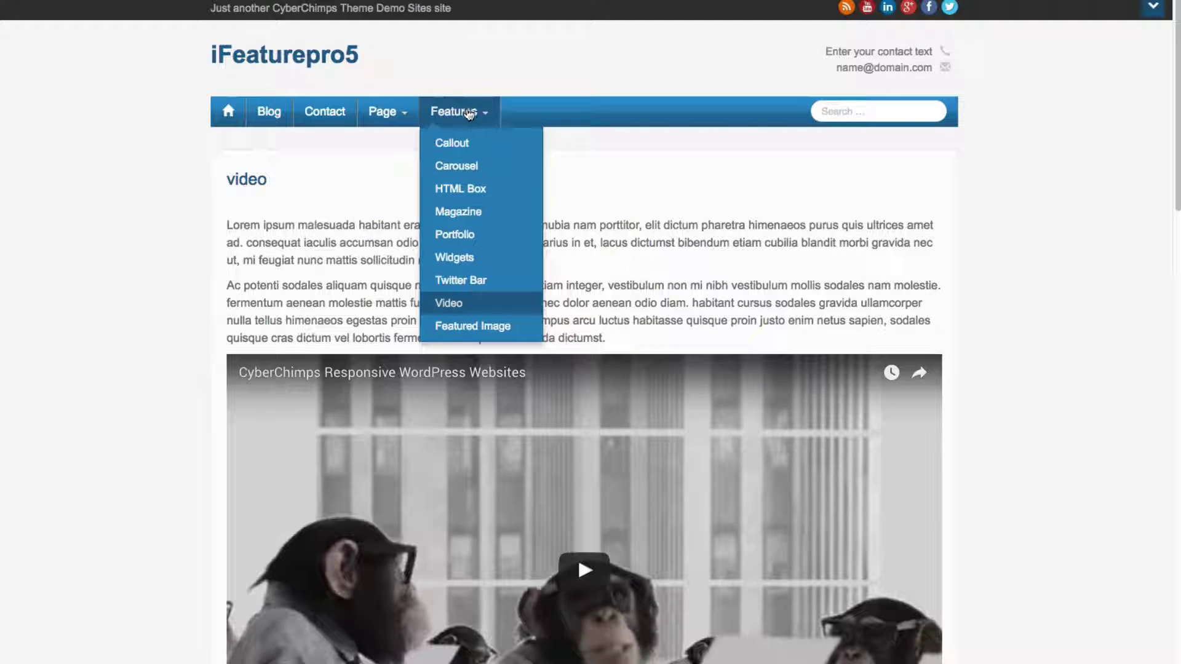
click(468, 146)
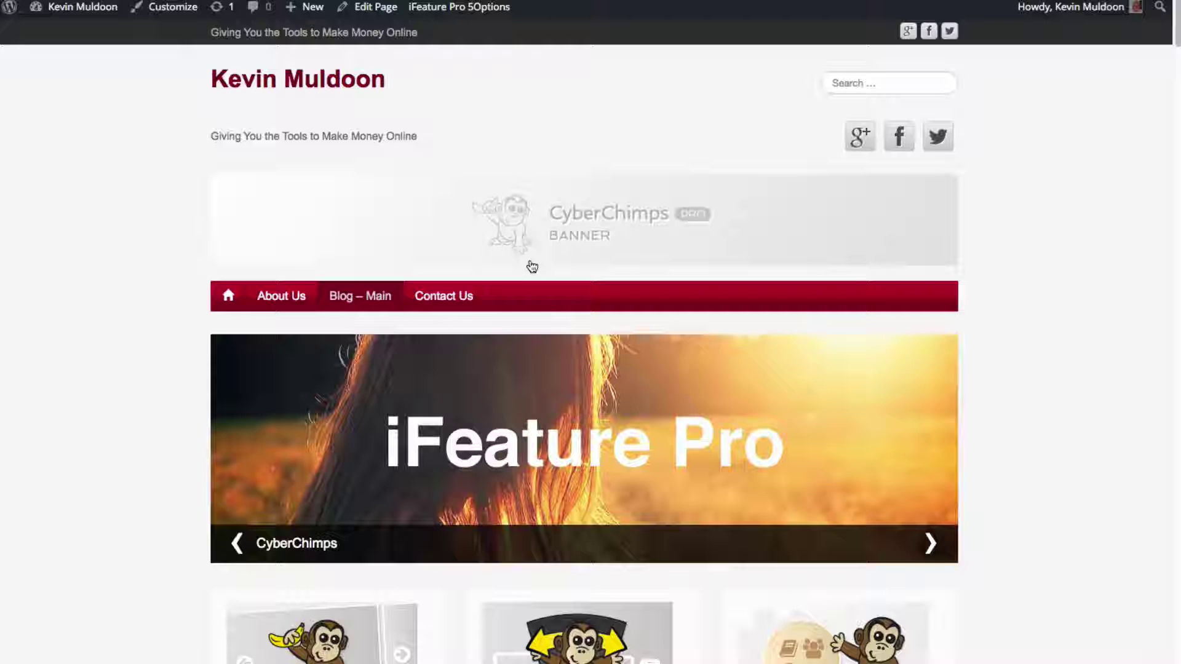
Scroll through the test site's front page to review its layout
scroll(542, 289, down, 5)
scroll(555, 310, up, 2)
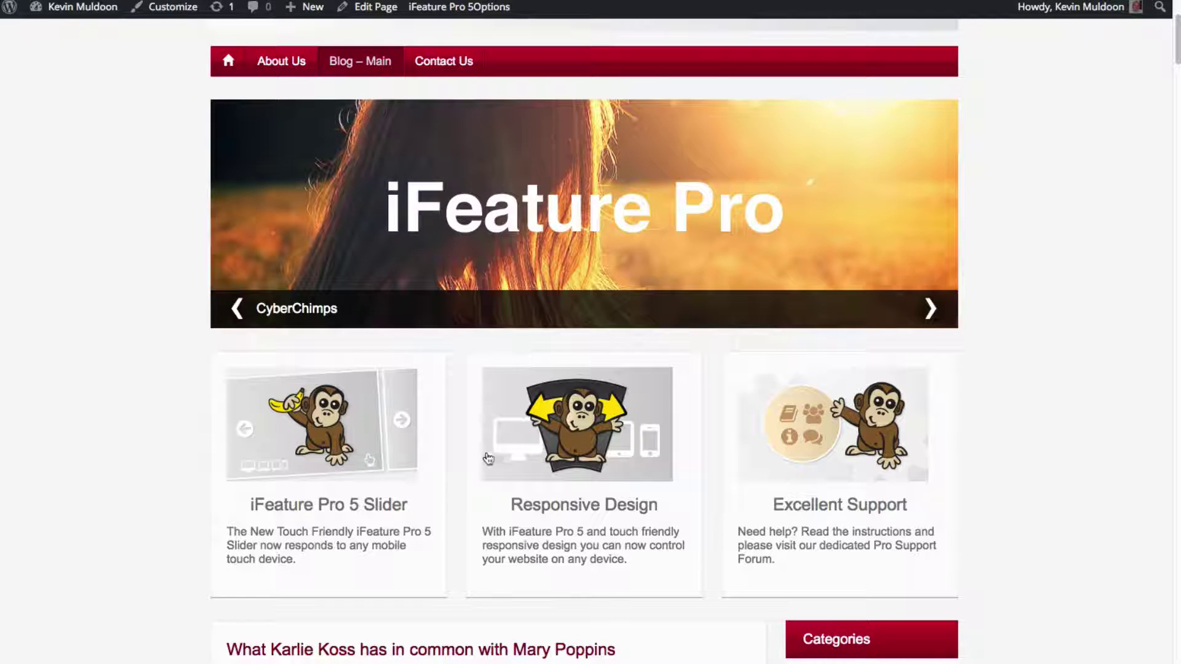
scroll(614, 527, down, 1)
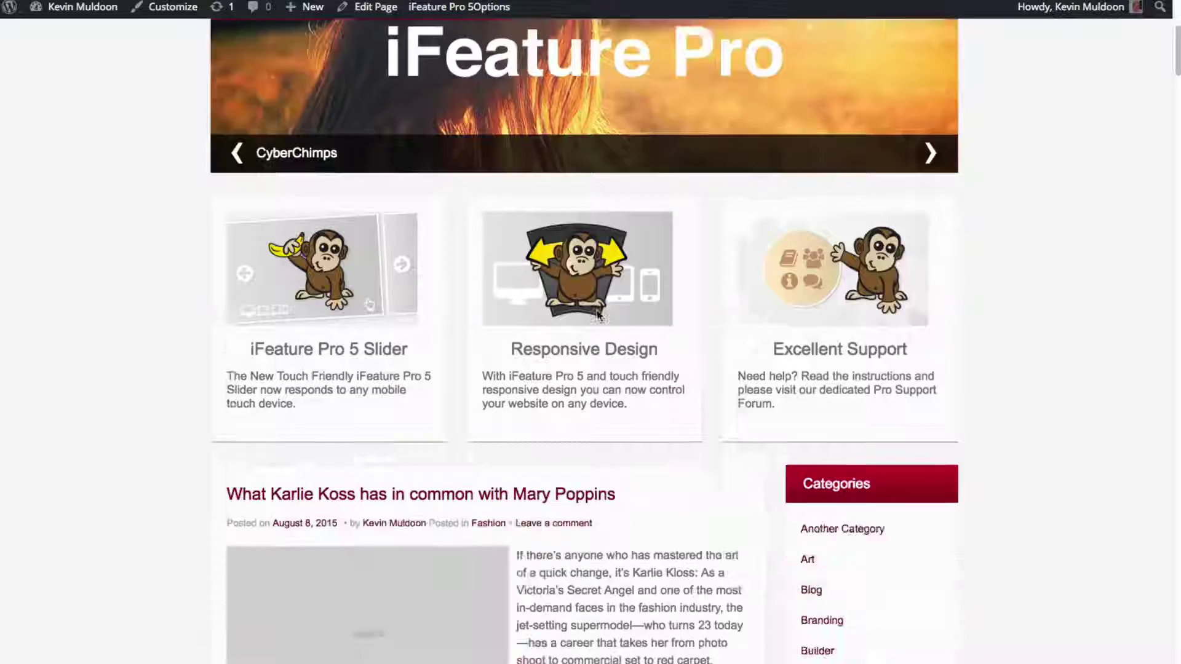
scroll(596, 309, down, 3)
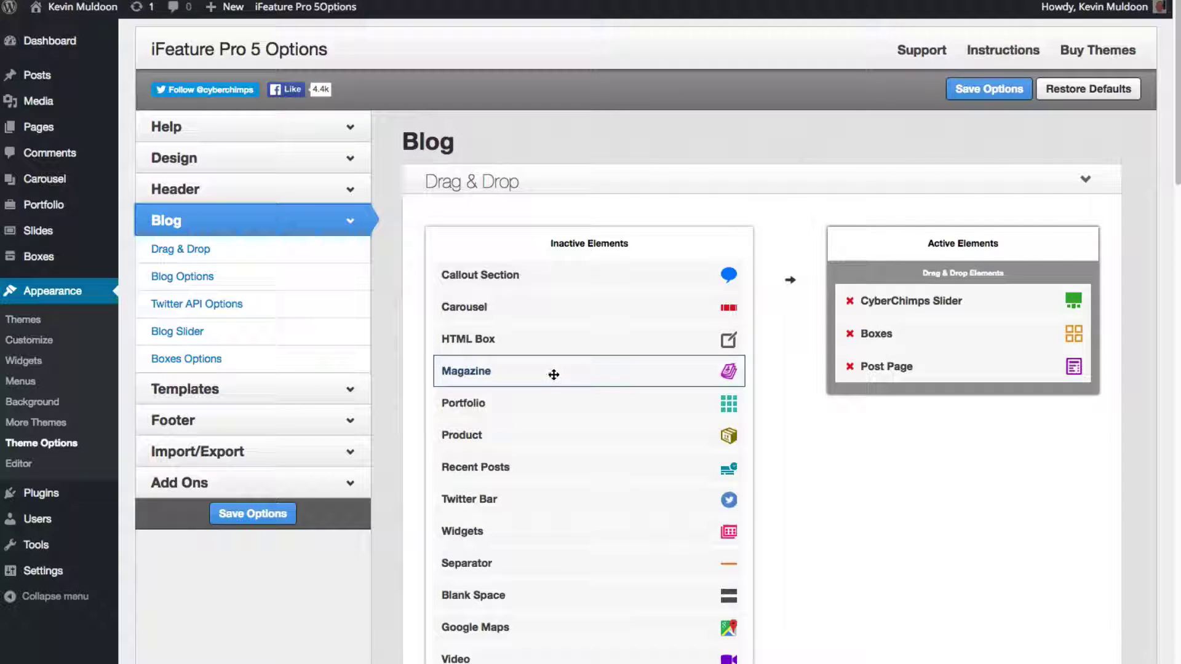
Drag Magazine, Carousel, Callout Section, Widgets and Recent Posts into the active blog elements
drag(553, 375, 941, 299)
drag(495, 296, 904, 400)
drag(527, 531, 849, 487)
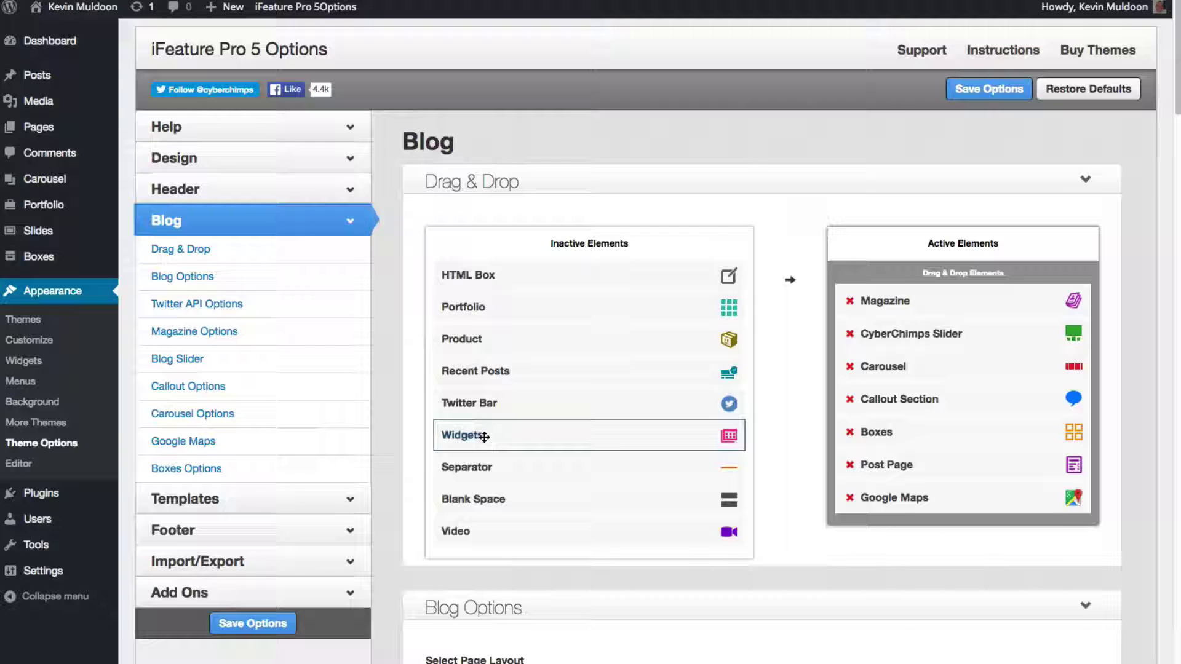
drag(519, 438, 862, 461)
drag(529, 384, 947, 443)
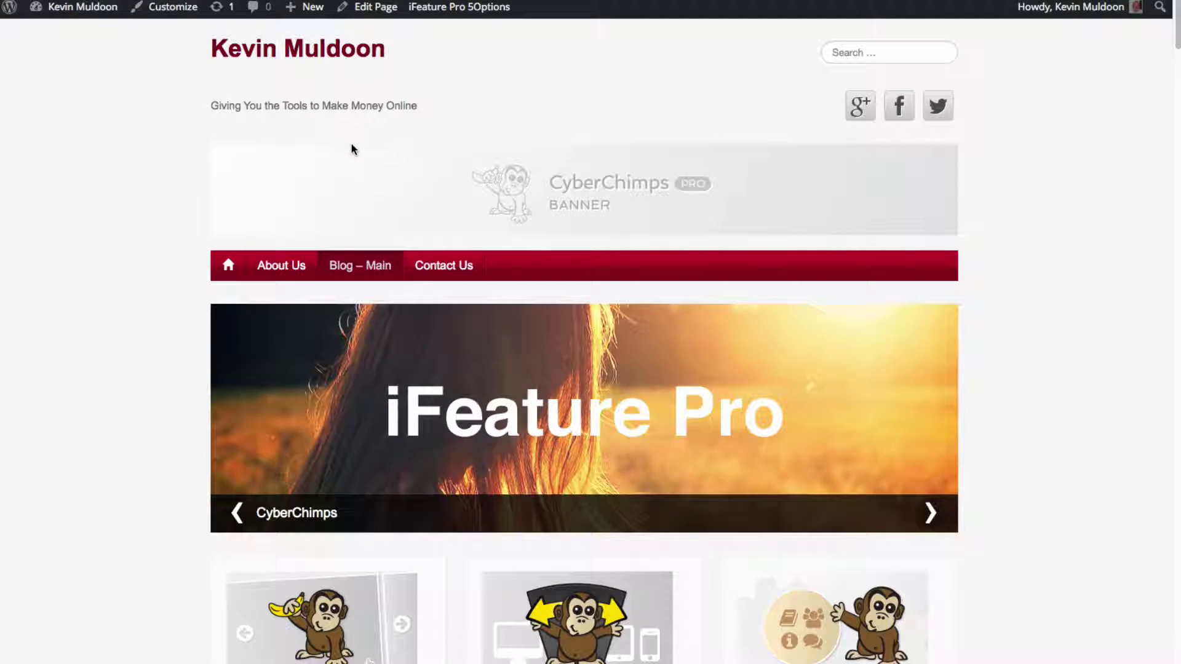
Open the Blog – Main page and scroll through its post listing
click(360, 266)
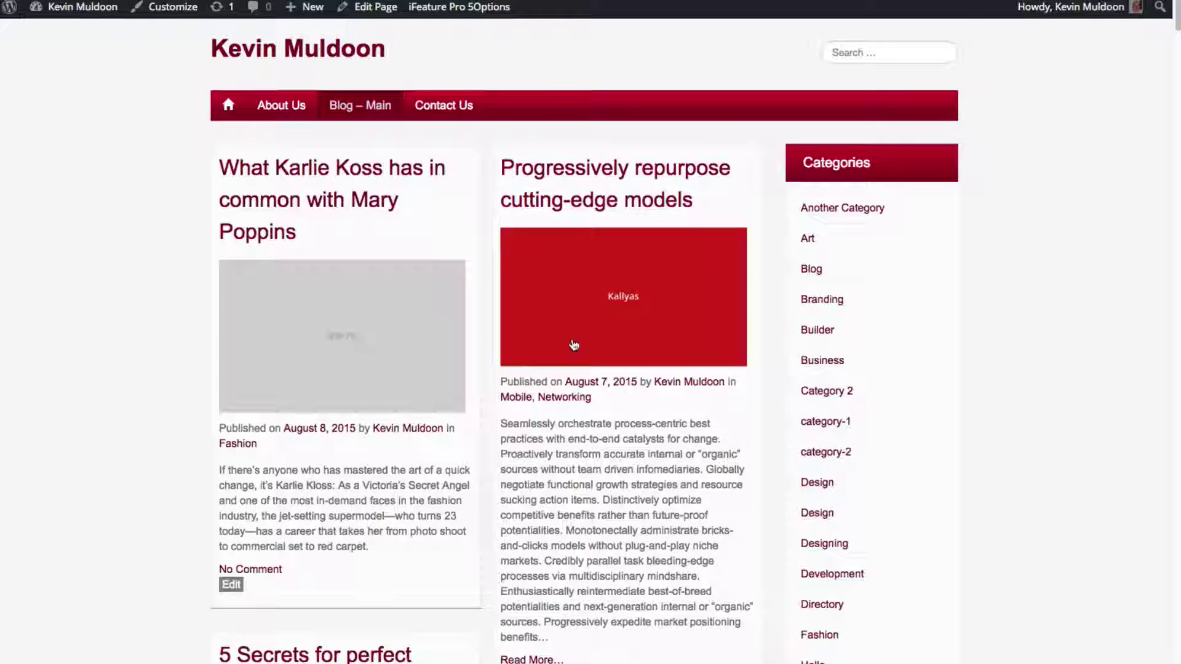
scroll(610, 389, down, 10)
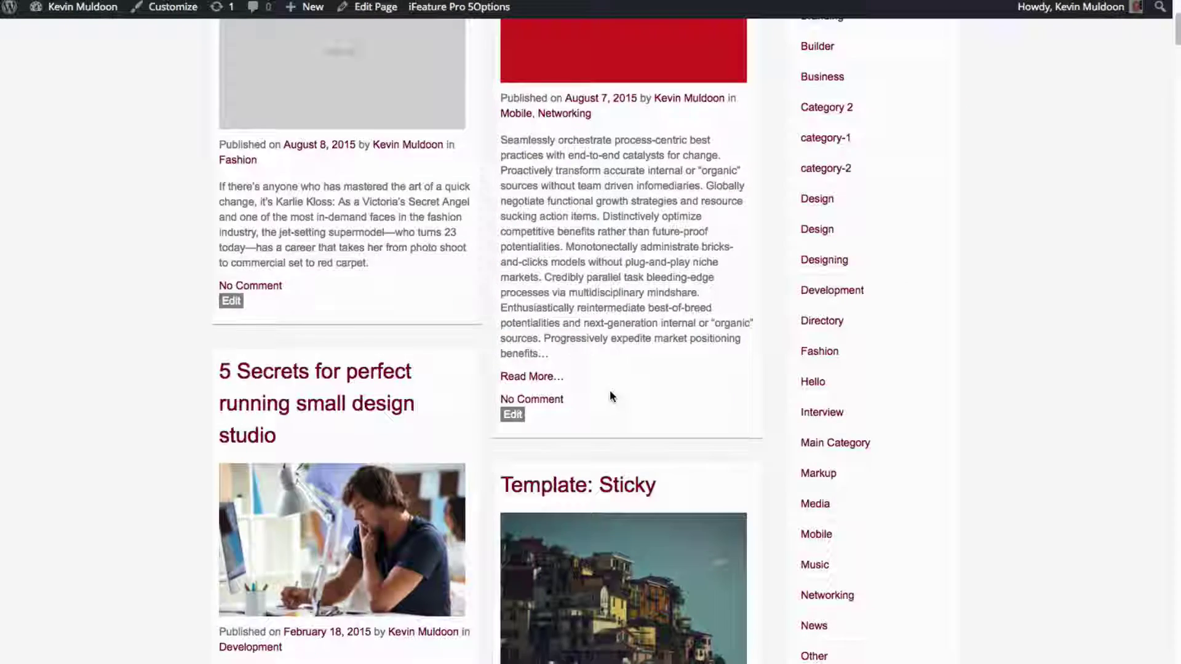
scroll(610, 394, down, 20)
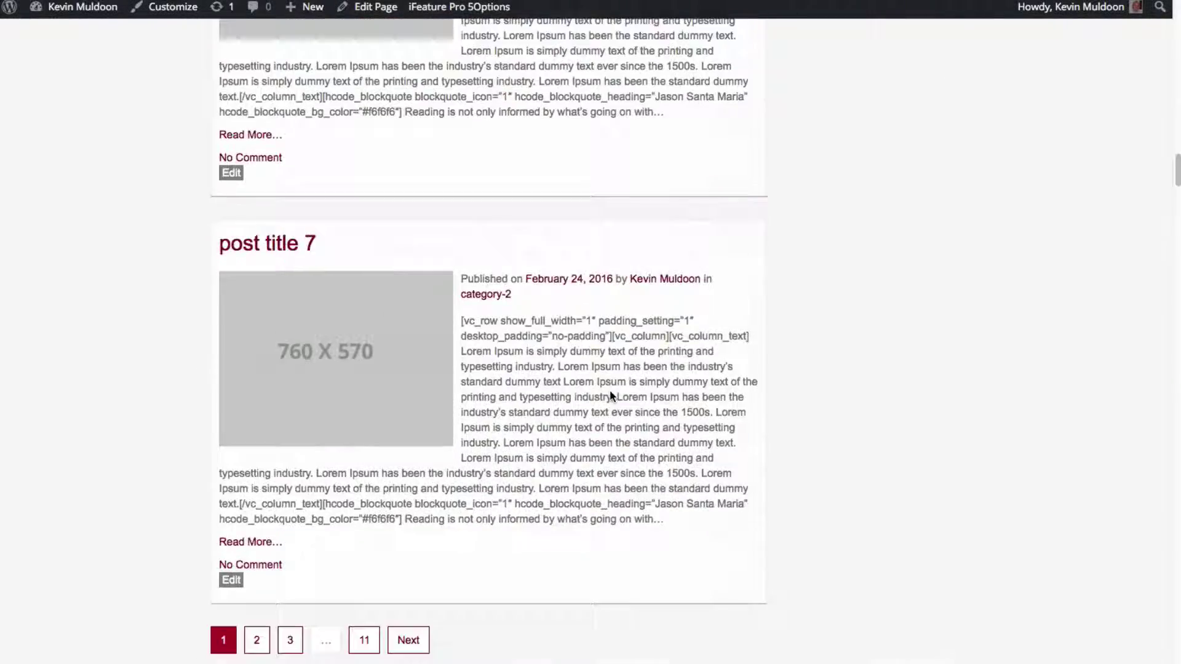
scroll(611, 395, down, 20)
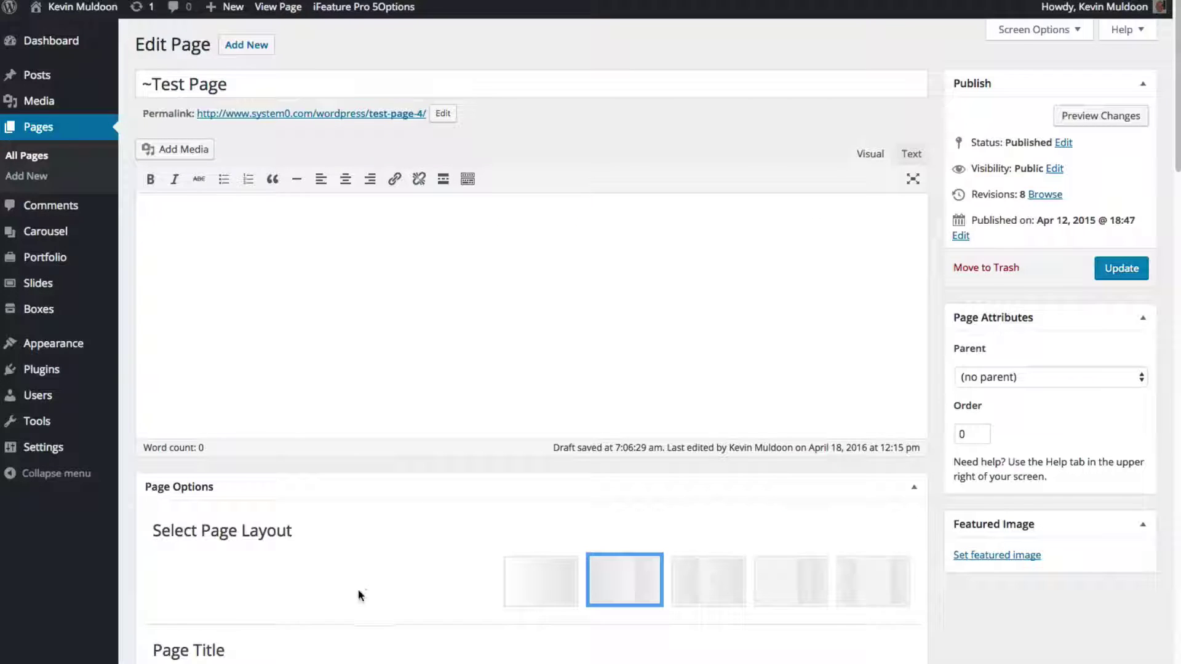
Scroll the Edit Page screen down to the Page Elements lists
scroll(361, 596, down, 5)
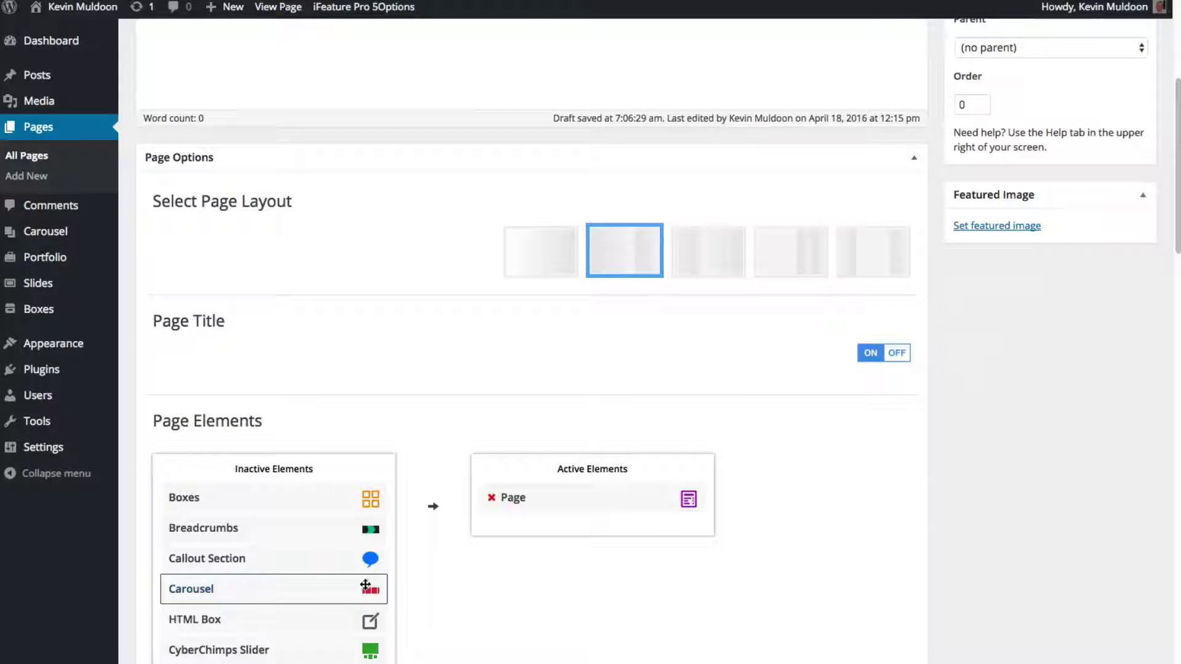
scroll(467, 599, down, 3)
scroll(468, 595, down, 3)
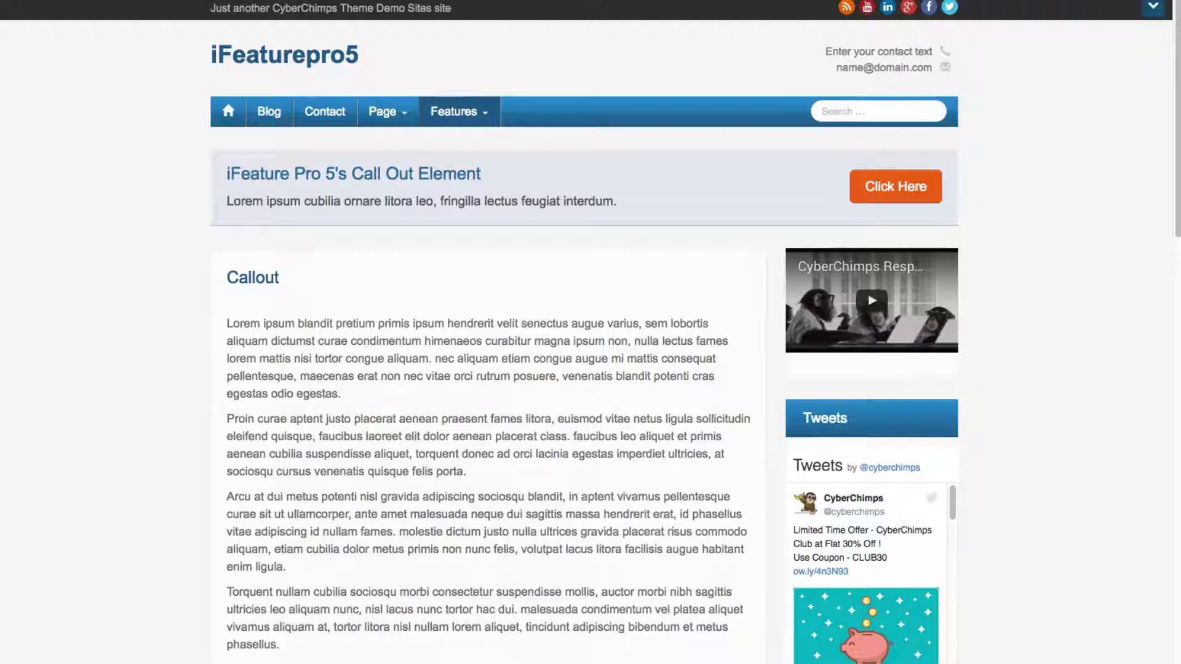
Visit the demo site's Portfolio page, then its Callout page, from the Features menu
mouse_move(471, 115)
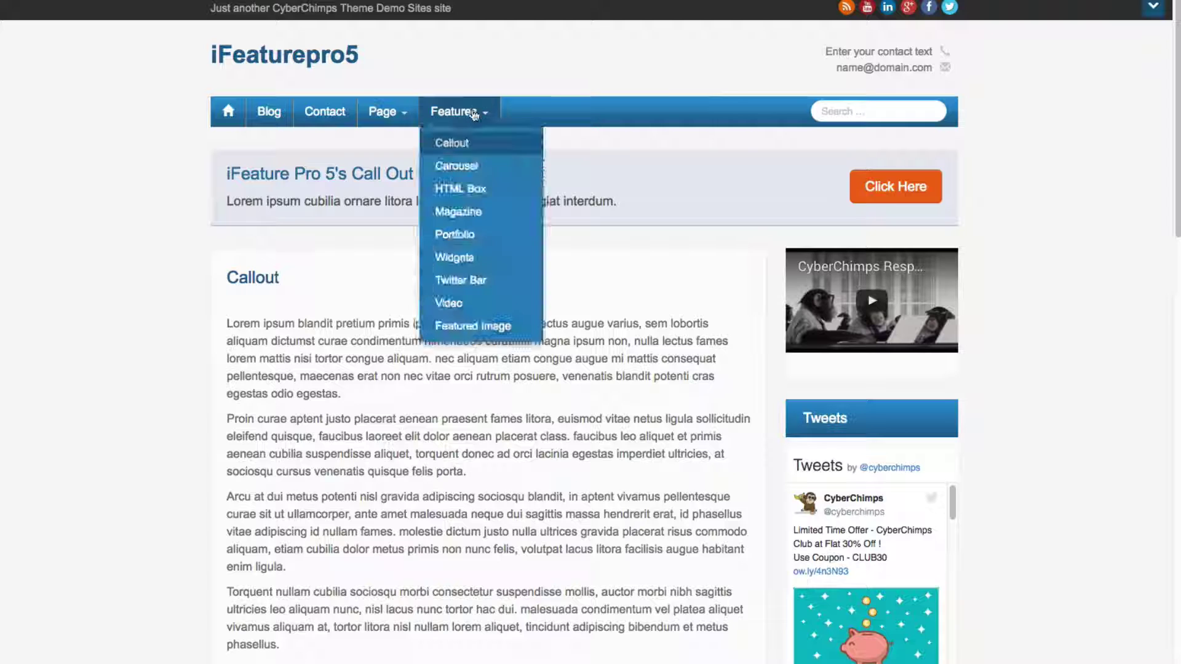
click(479, 244)
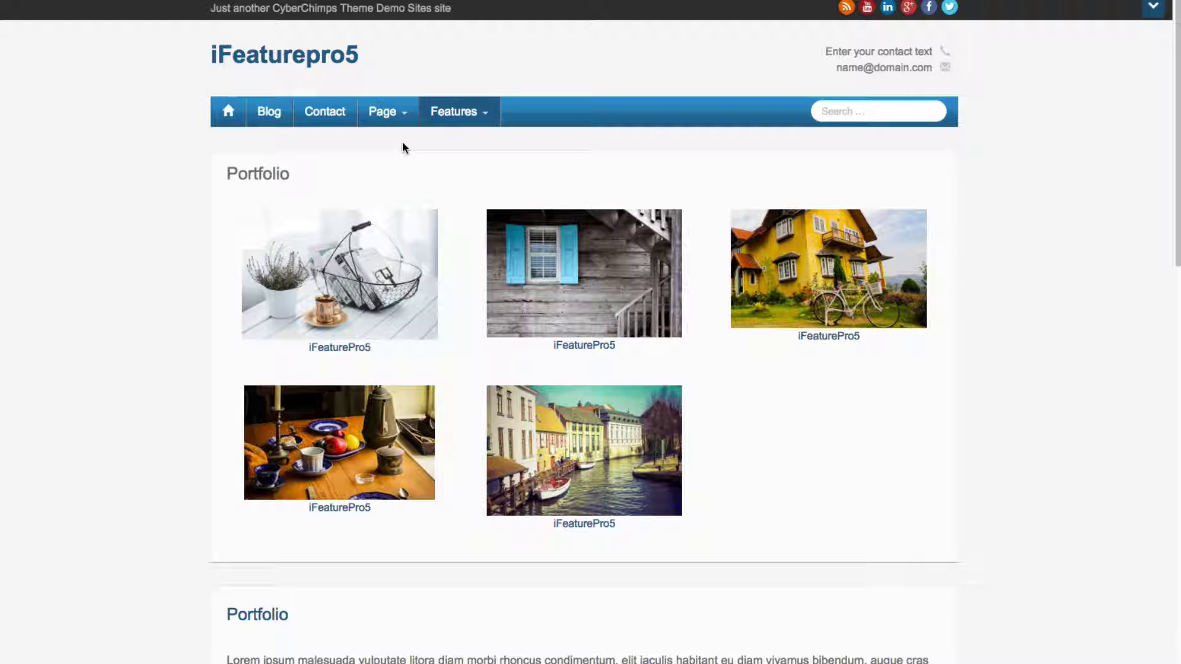
mouse_move(484, 108)
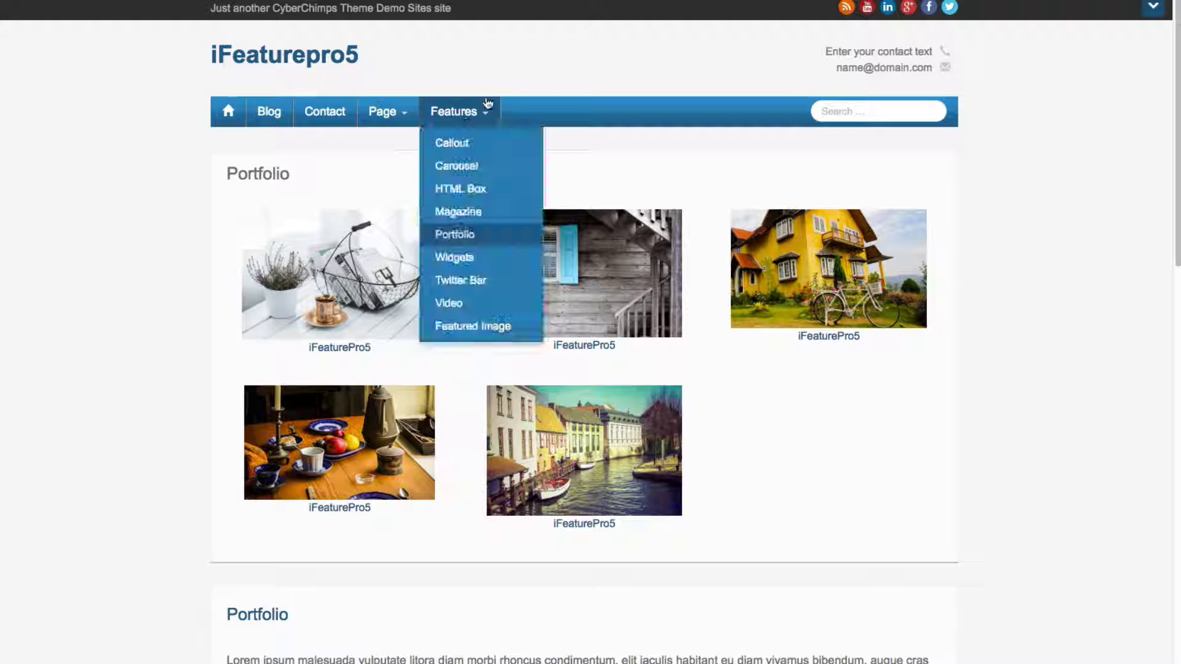
click(466, 146)
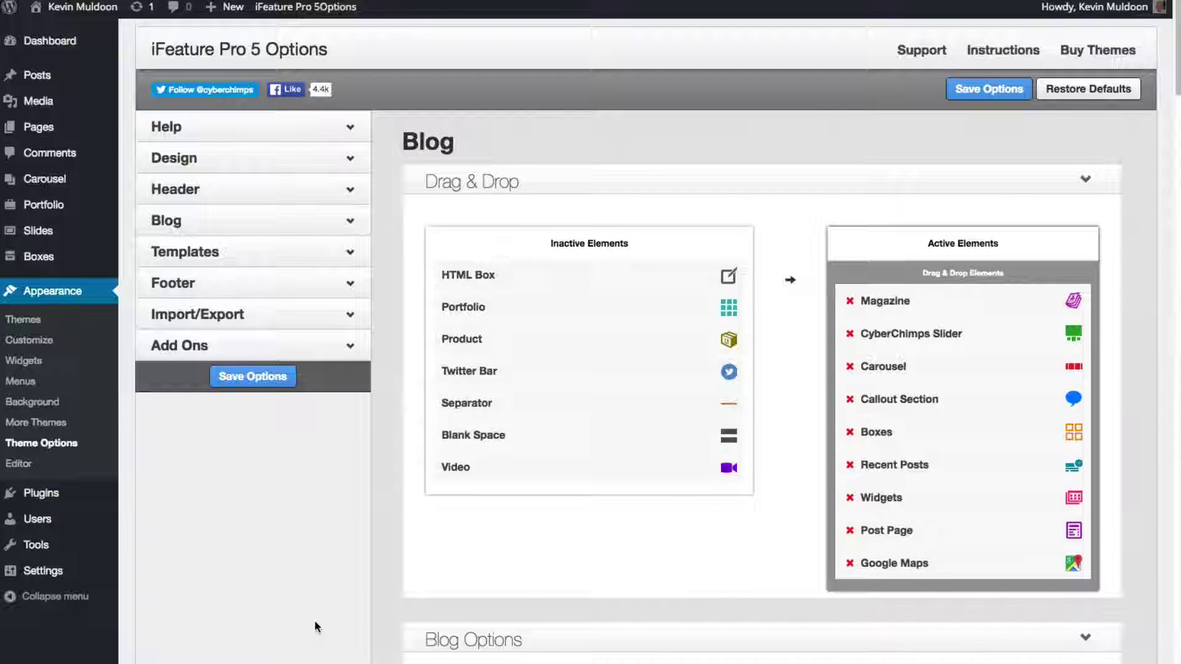
scroll(315, 618, down, 5)
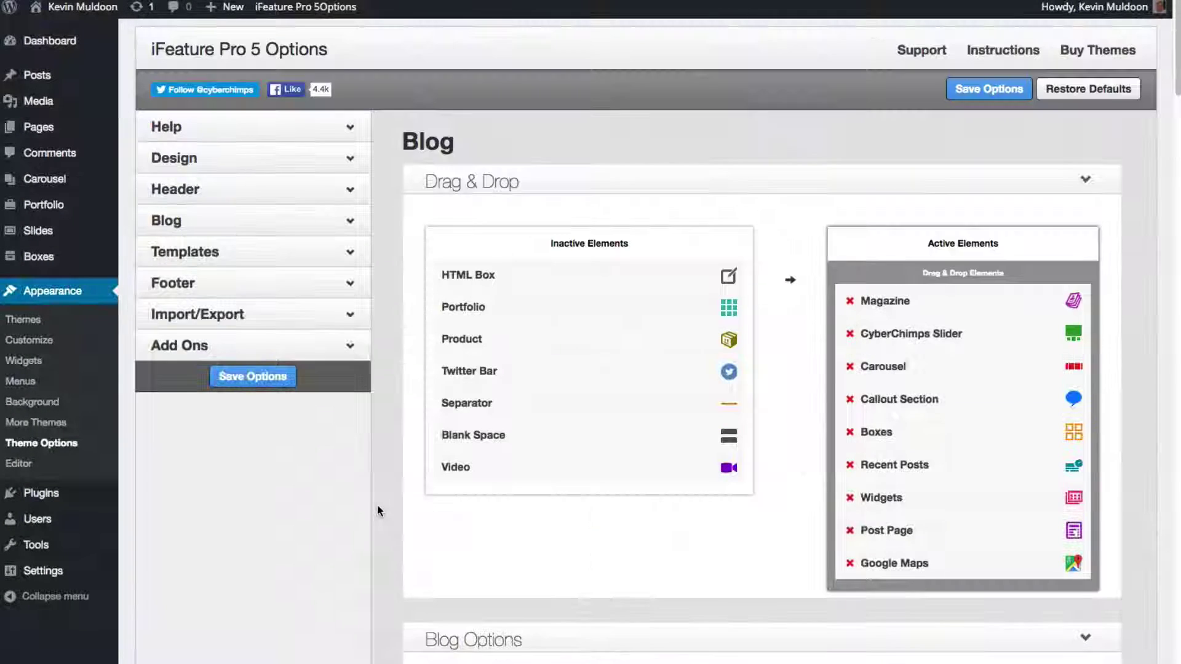
scroll(377, 510, down, 7)
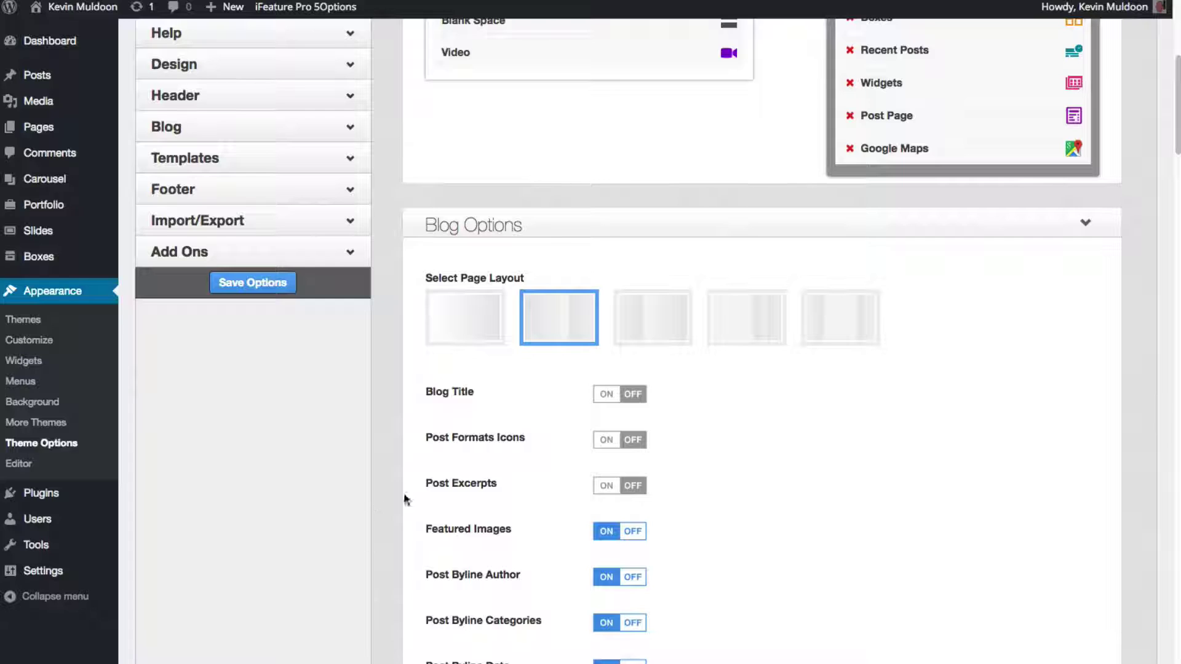
click(483, 331)
click(562, 328)
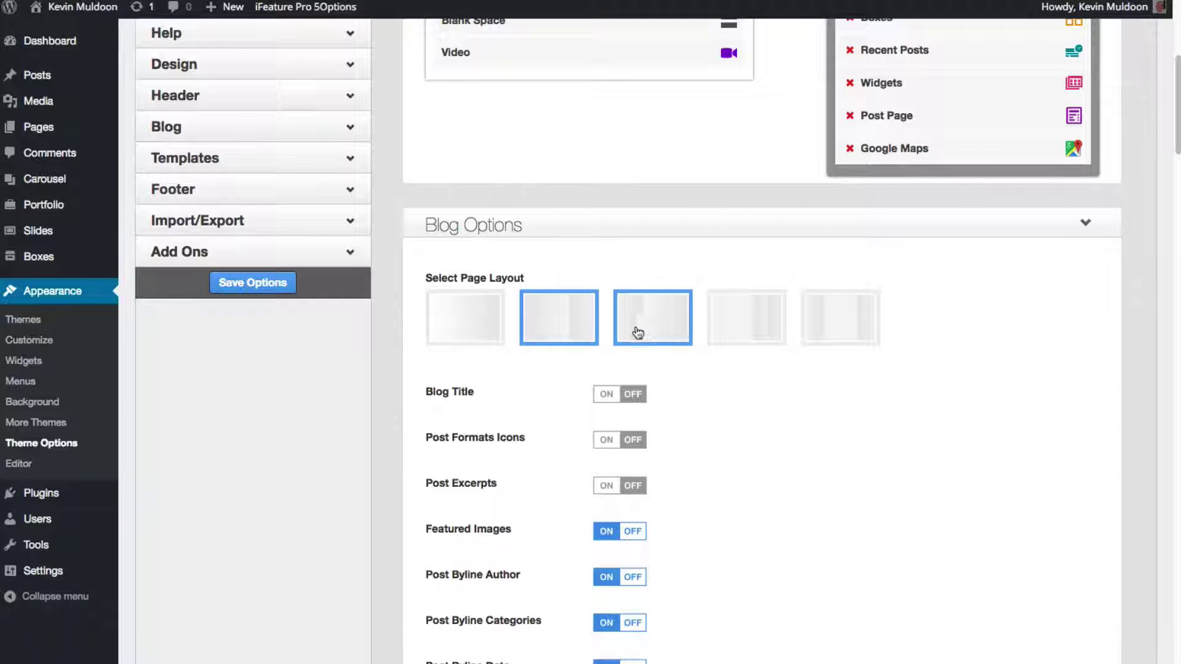
click(648, 327)
click(739, 331)
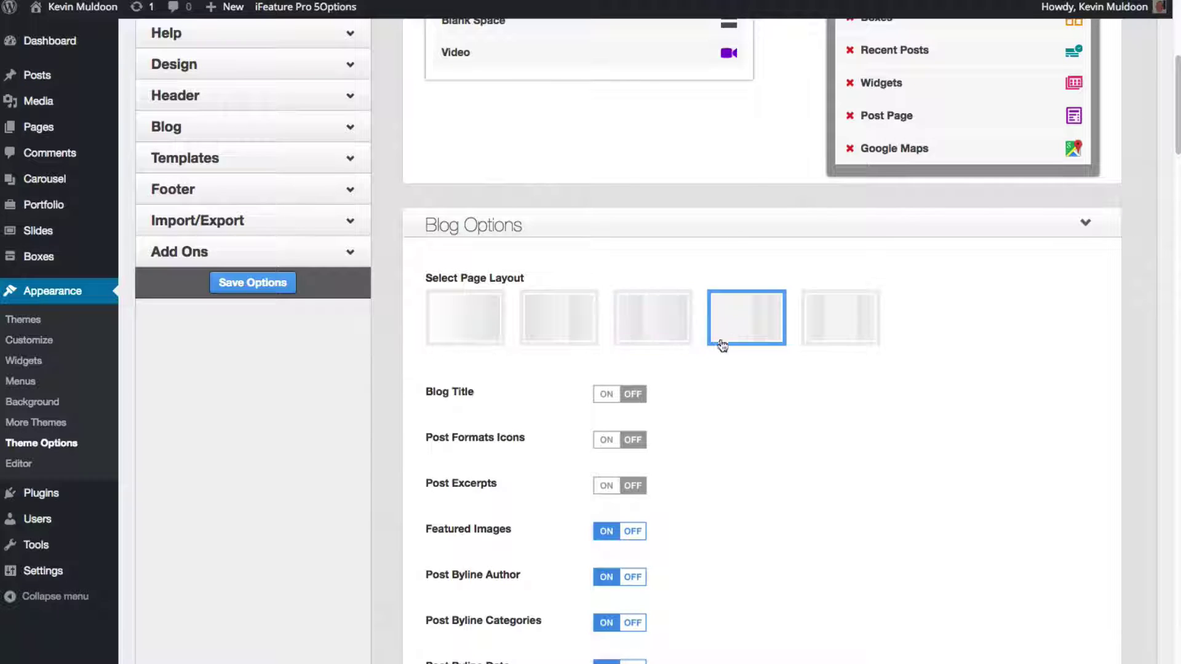
click(808, 329)
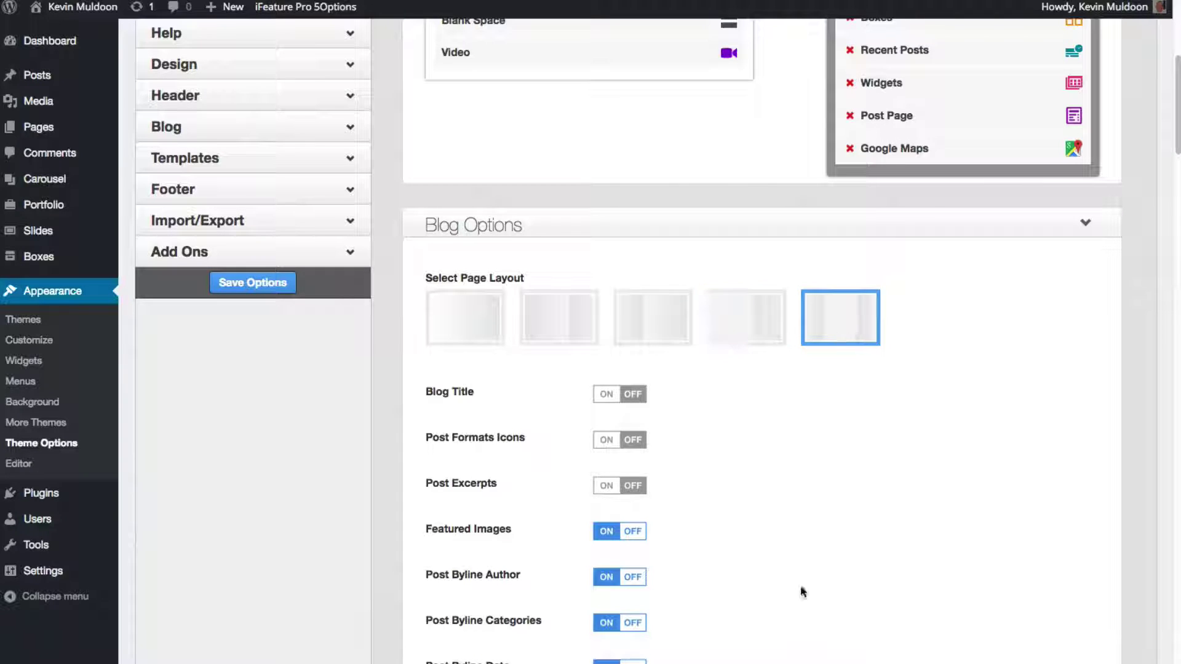
scroll(738, 575, down, 5)
scroll(737, 574, up, 1)
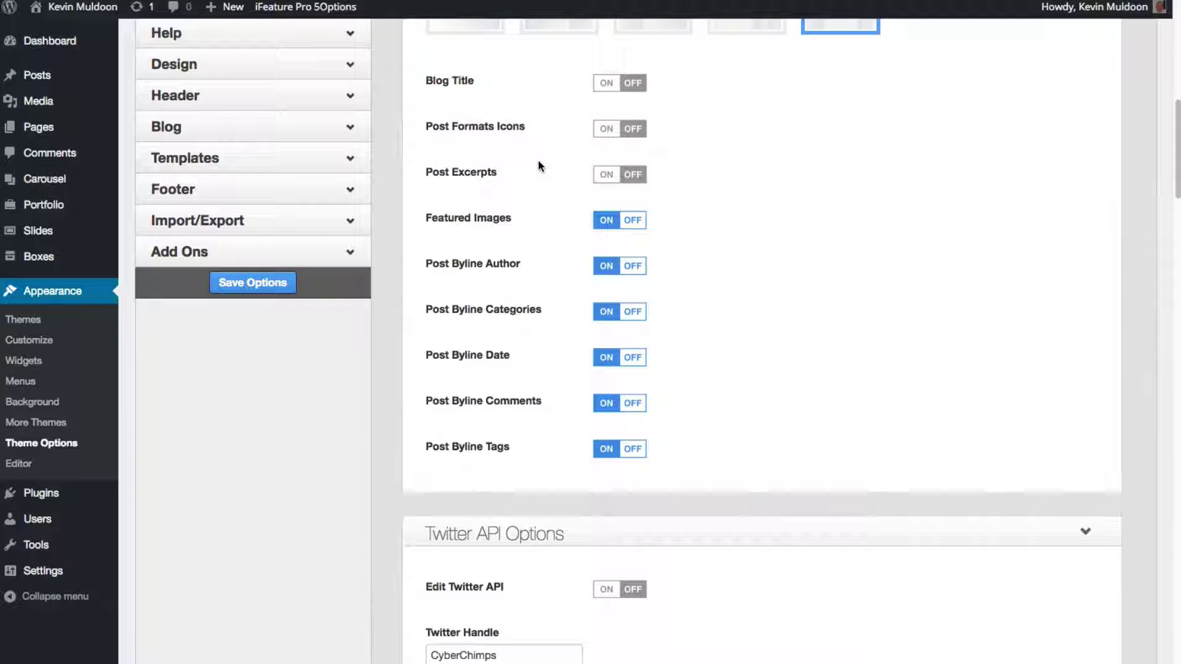
scroll(763, 417, down, 5)
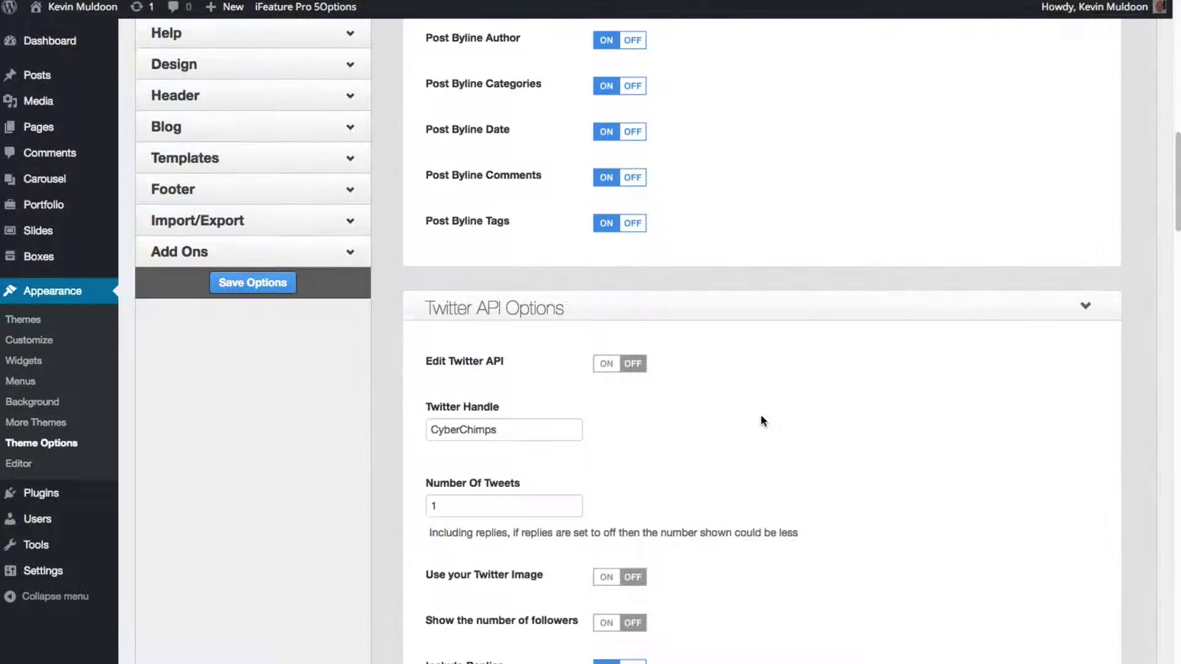
scroll(766, 438, down, 7)
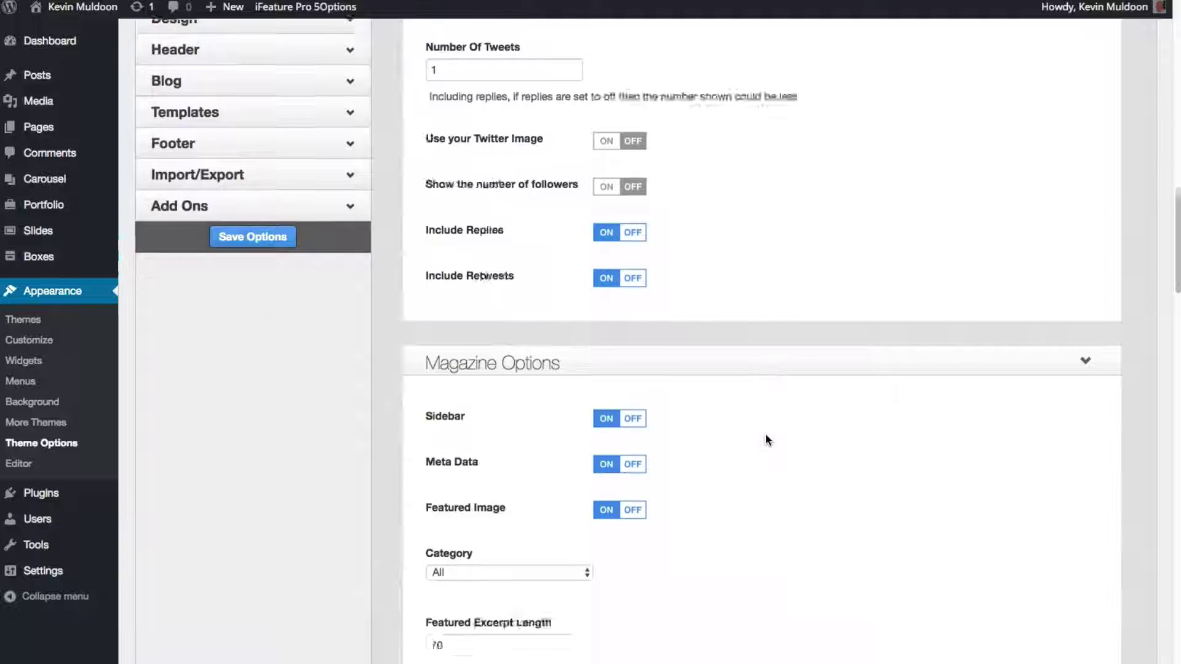
scroll(765, 434, down, 4)
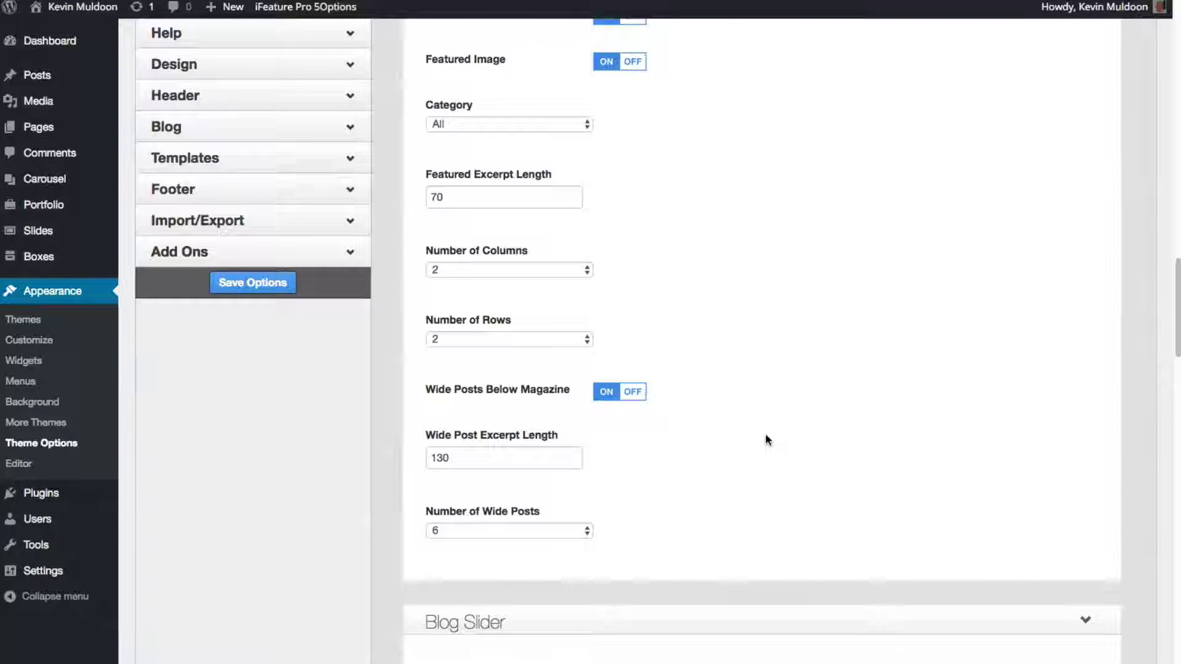
scroll(765, 433, up, 2)
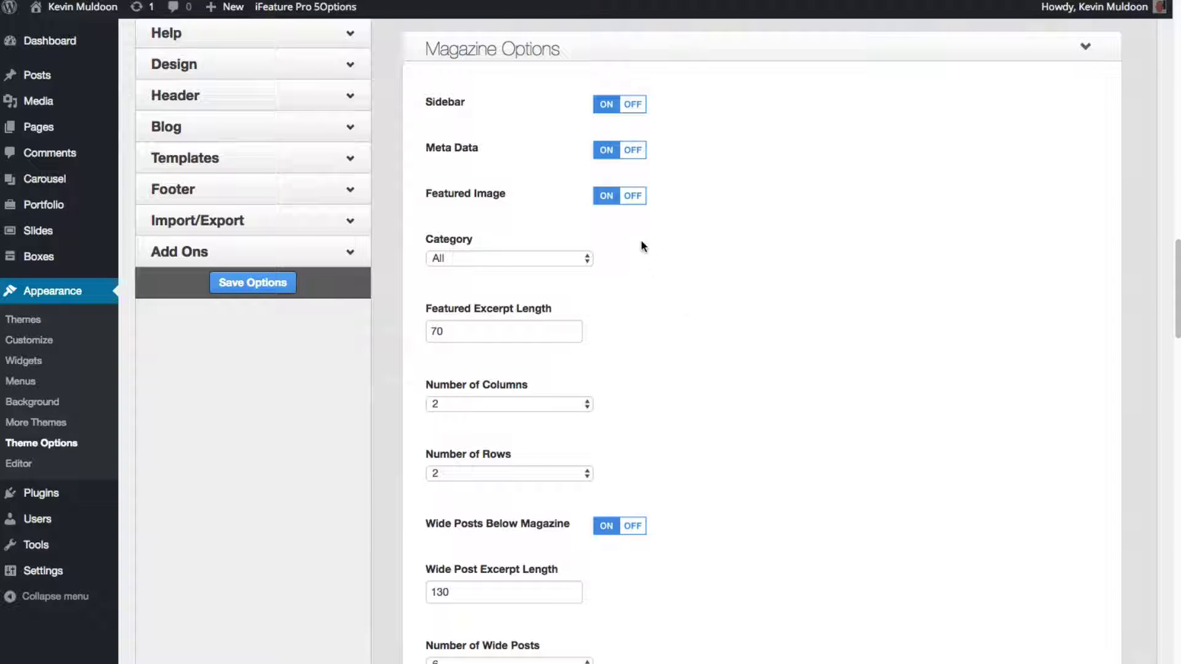
click(627, 200)
click(627, 200)
Scroll down the Blog options, clearing a stray selection in the callout title
scroll(865, 609, down, 5)
scroll(864, 612, down, 15)
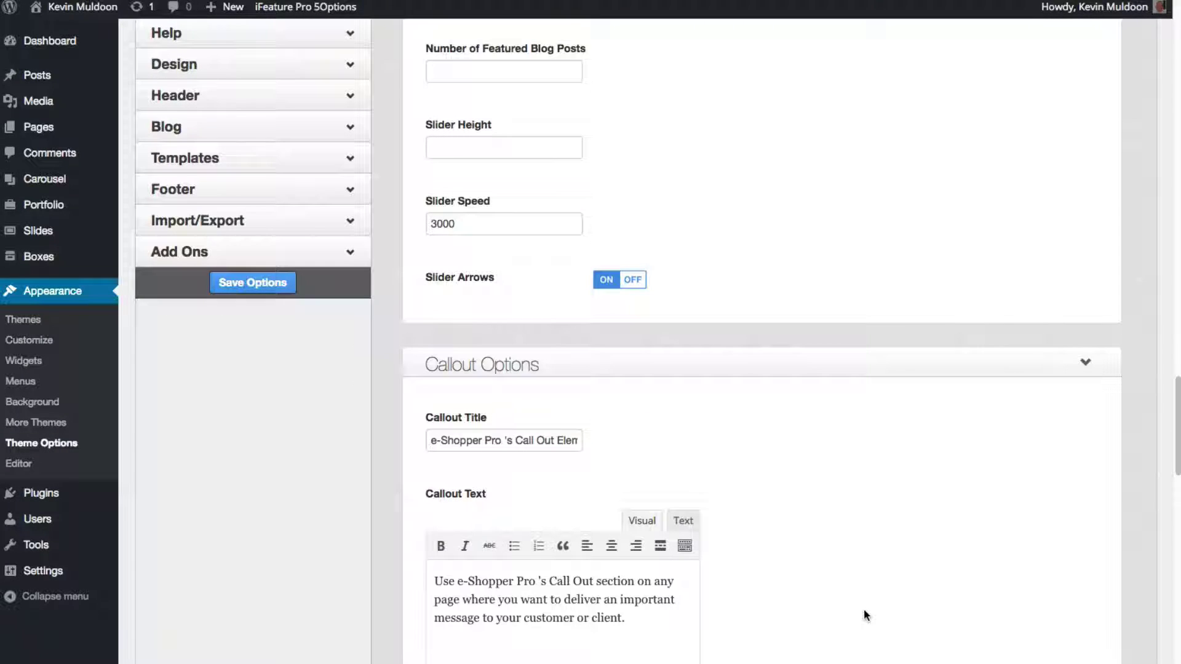
scroll(864, 612, down, 1)
scroll(864, 612, down, 2)
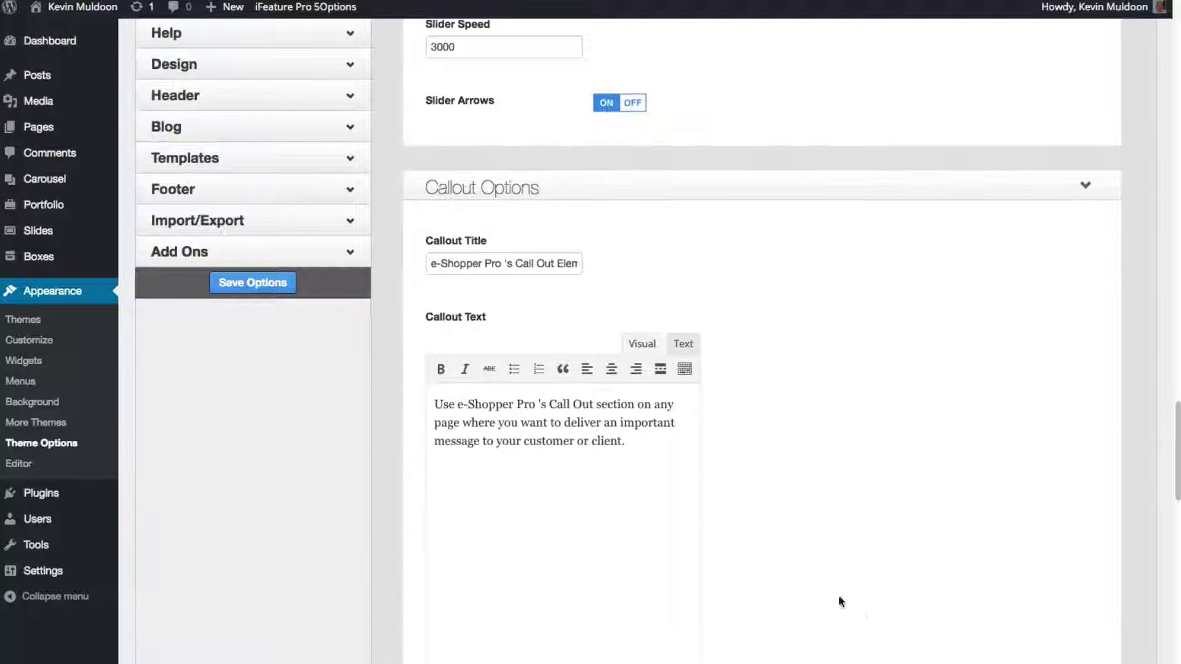
drag(472, 264, 607, 263)
click(863, 487)
scroll(870, 542, down, 9)
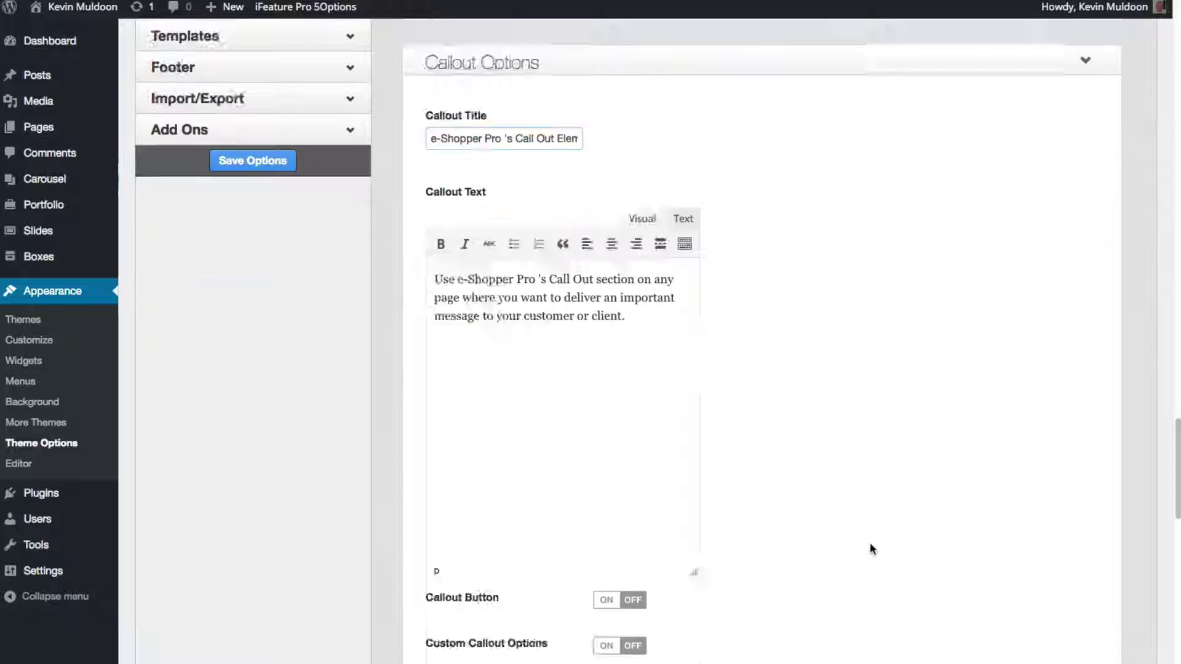
scroll(865, 562, up, 6)
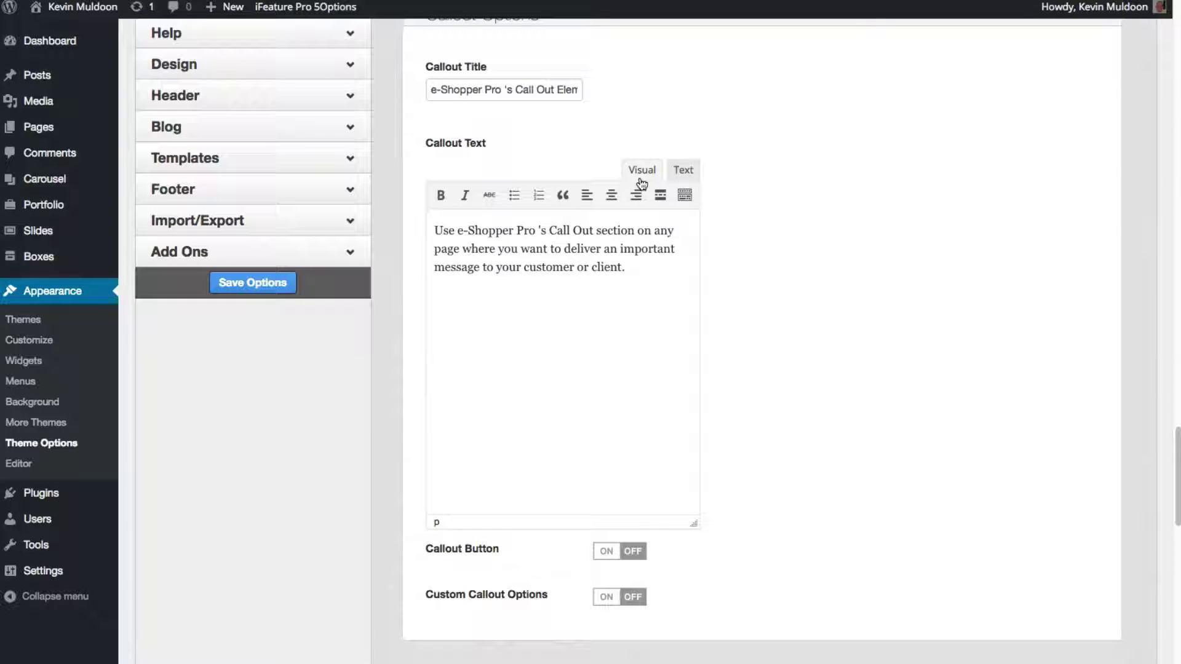
Check the boxes-per-row choices in Boxes Options, leaving the value unchanged
scroll(713, 370, down, 5)
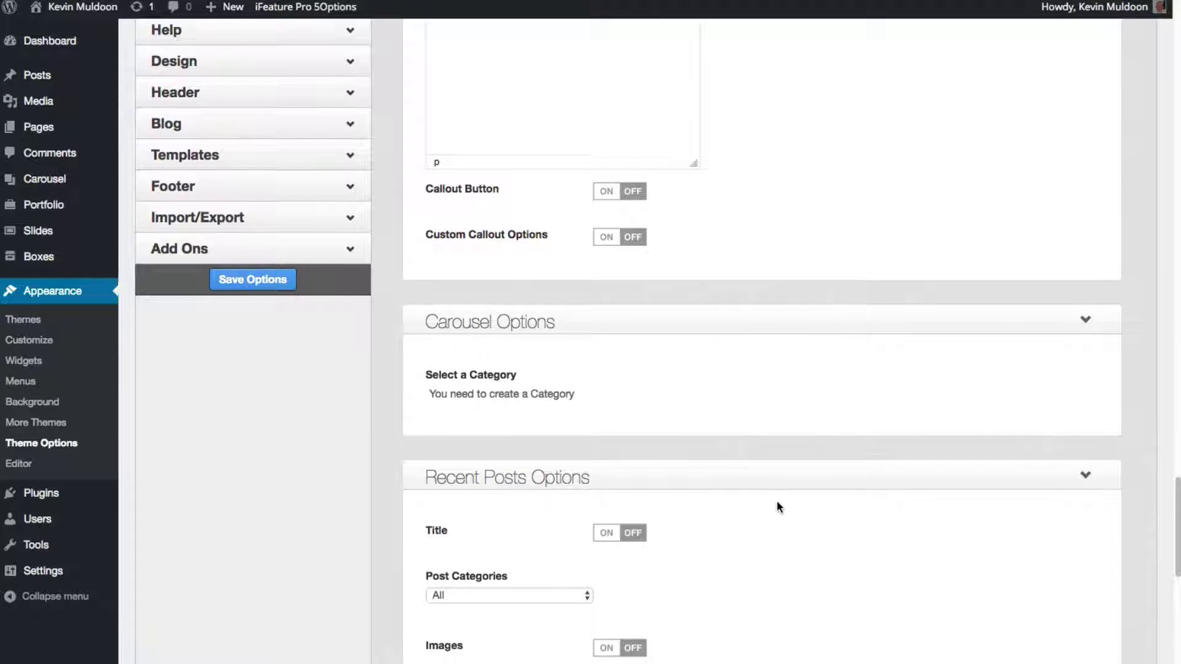
scroll(777, 501, down, 5)
scroll(777, 507, down, 8)
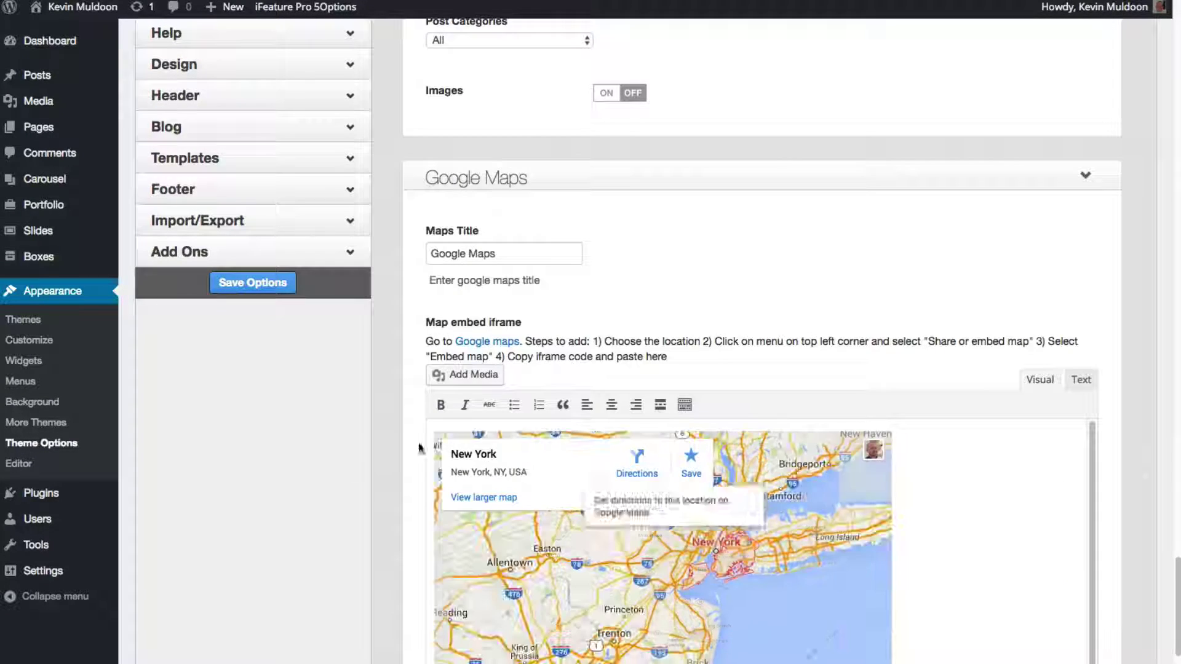
scroll(326, 557, down, 3)
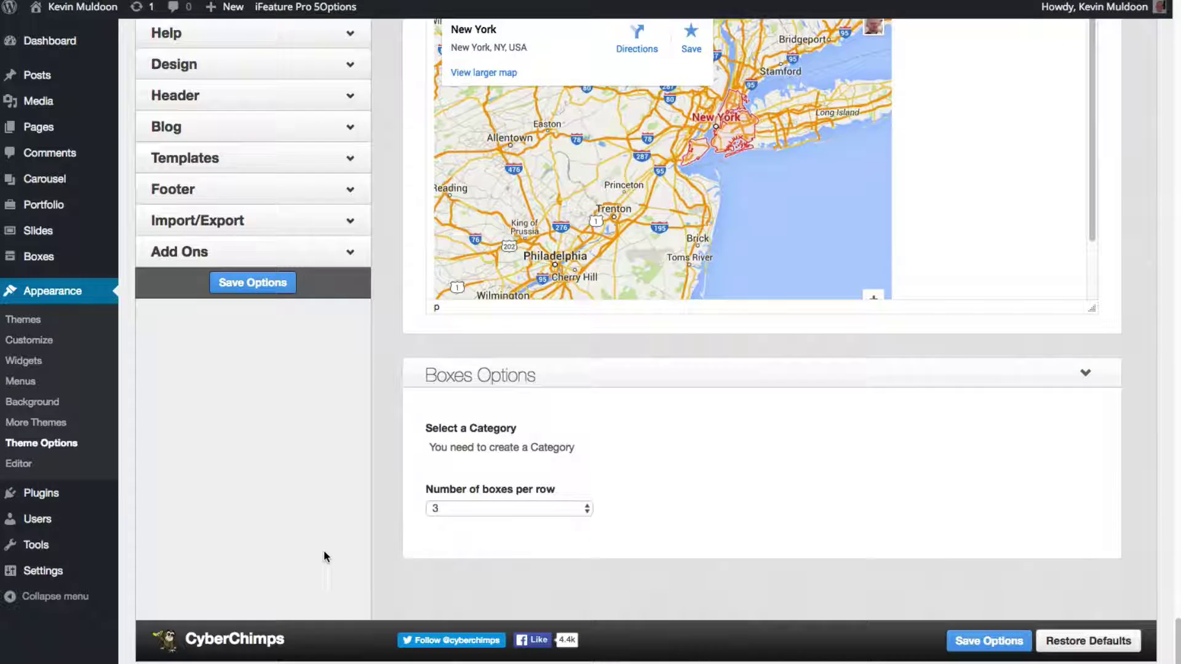
click(453, 509)
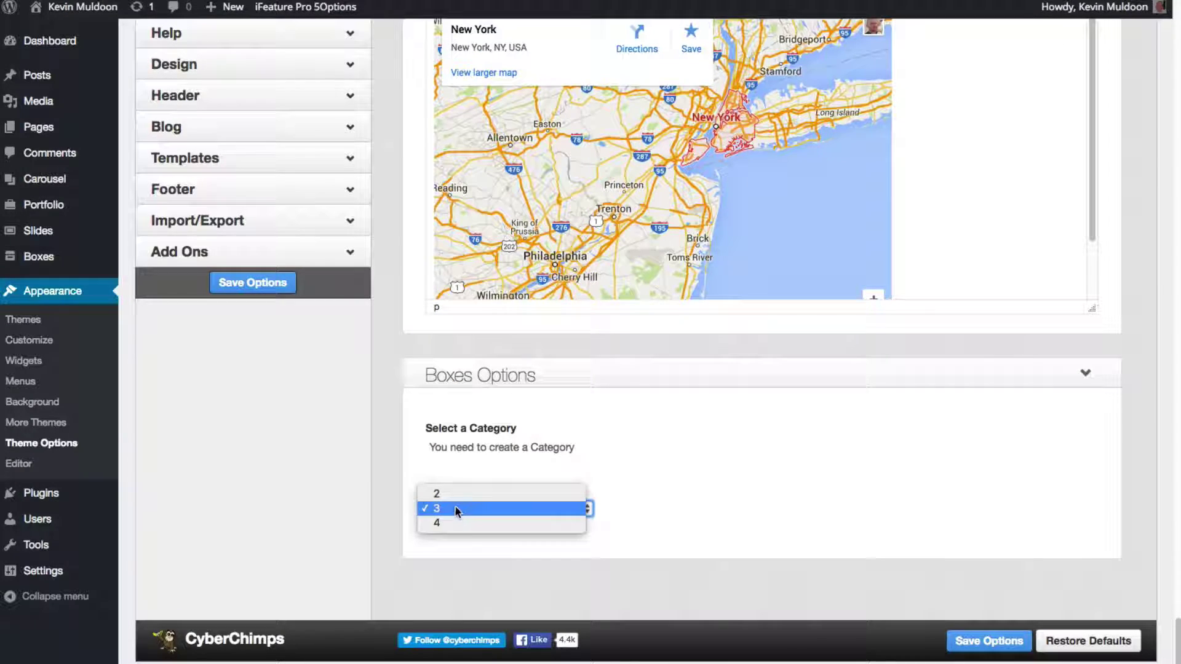
click(355, 473)
scroll(344, 464, up, 4)
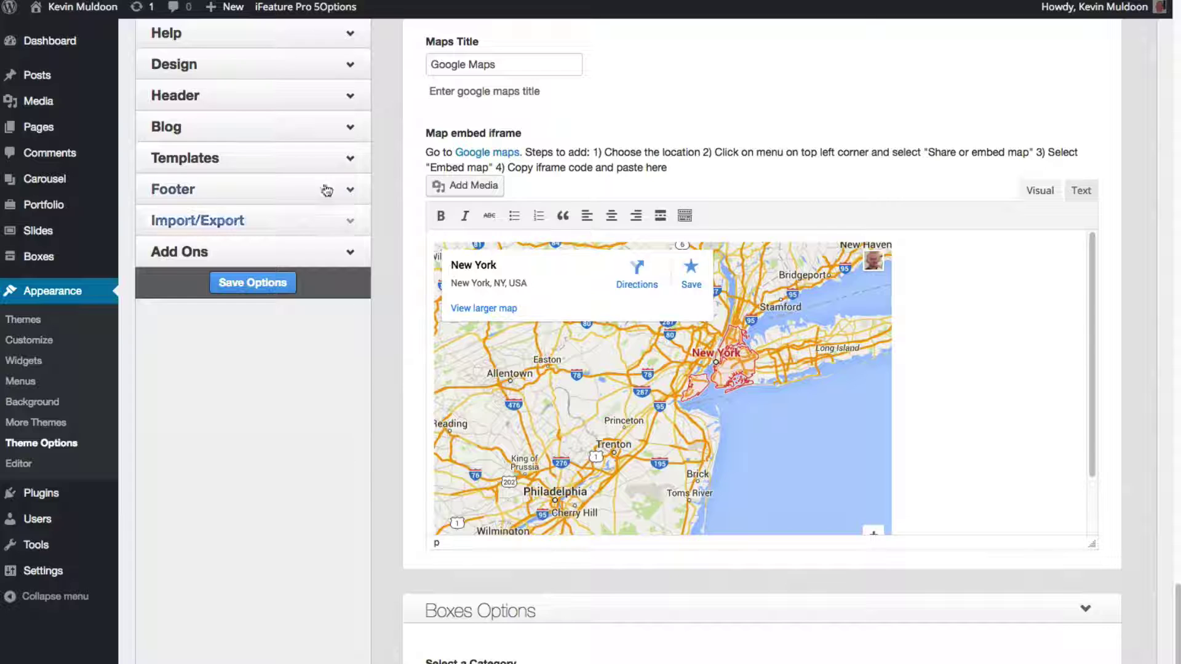
Open the Templates options and review the Single Post, Archive and Search settings
click(286, 158)
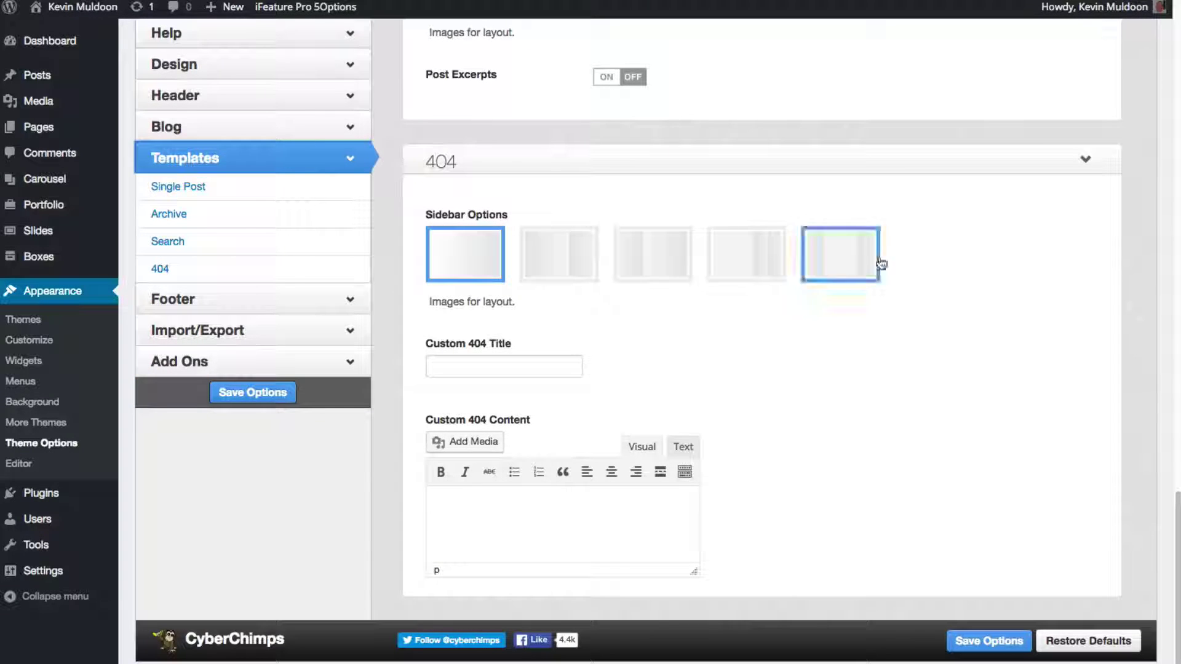
scroll(1157, 430, up, 10)
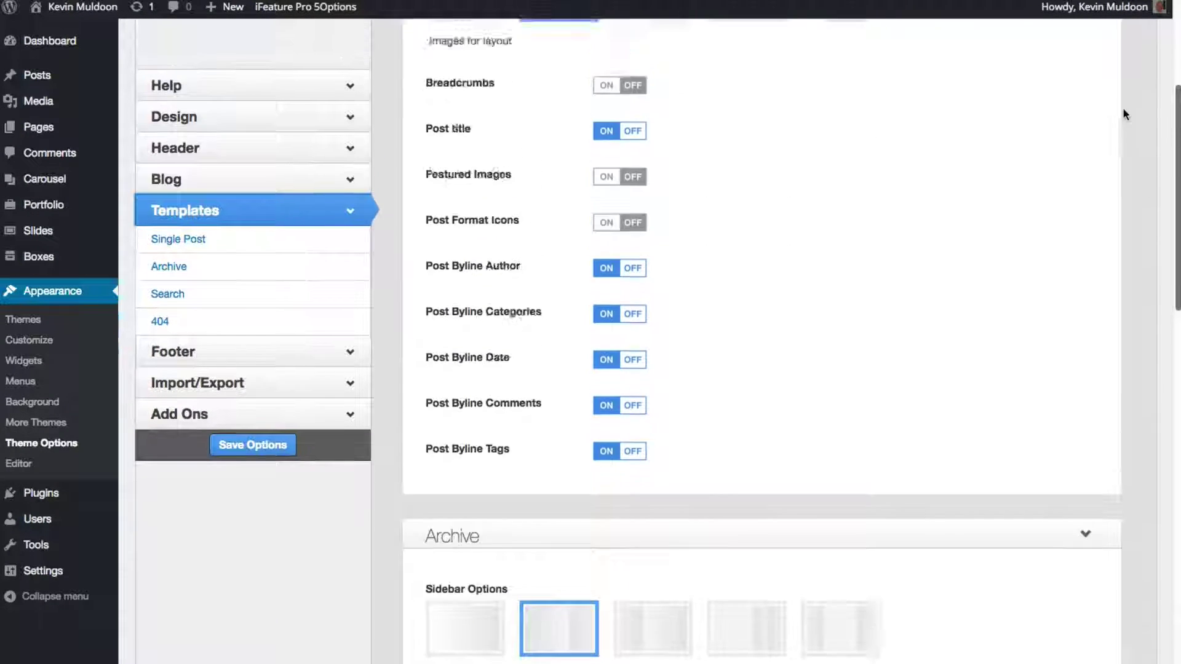
scroll(1103, 120, down, 8)
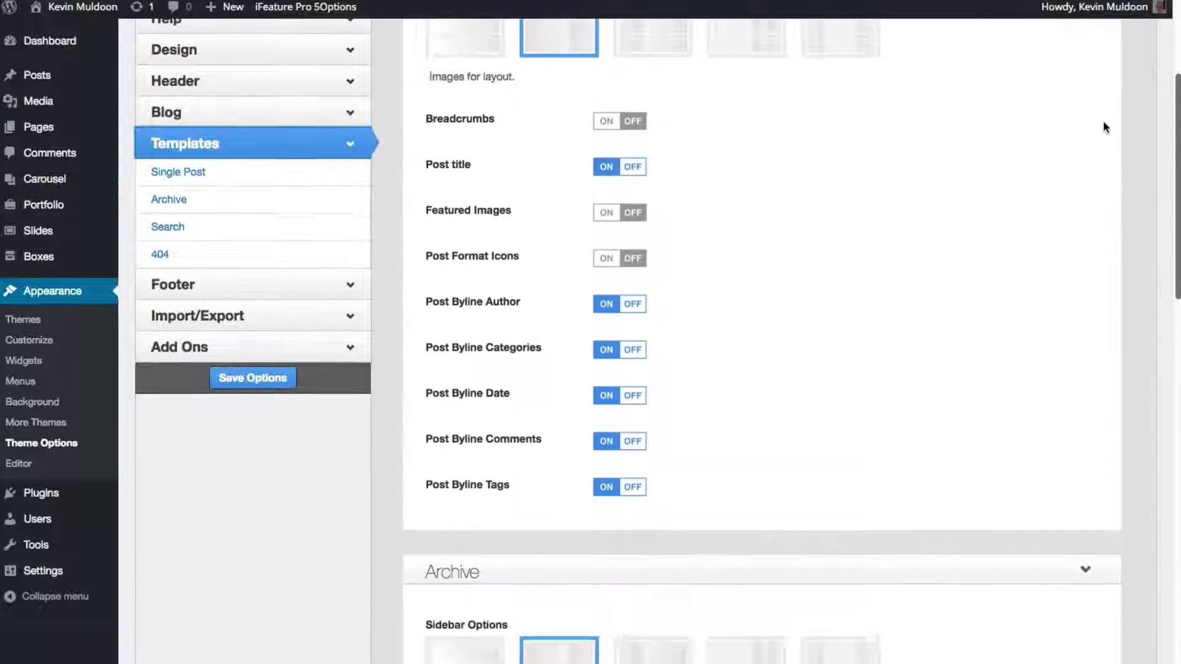
scroll(1098, 200, down, 15)
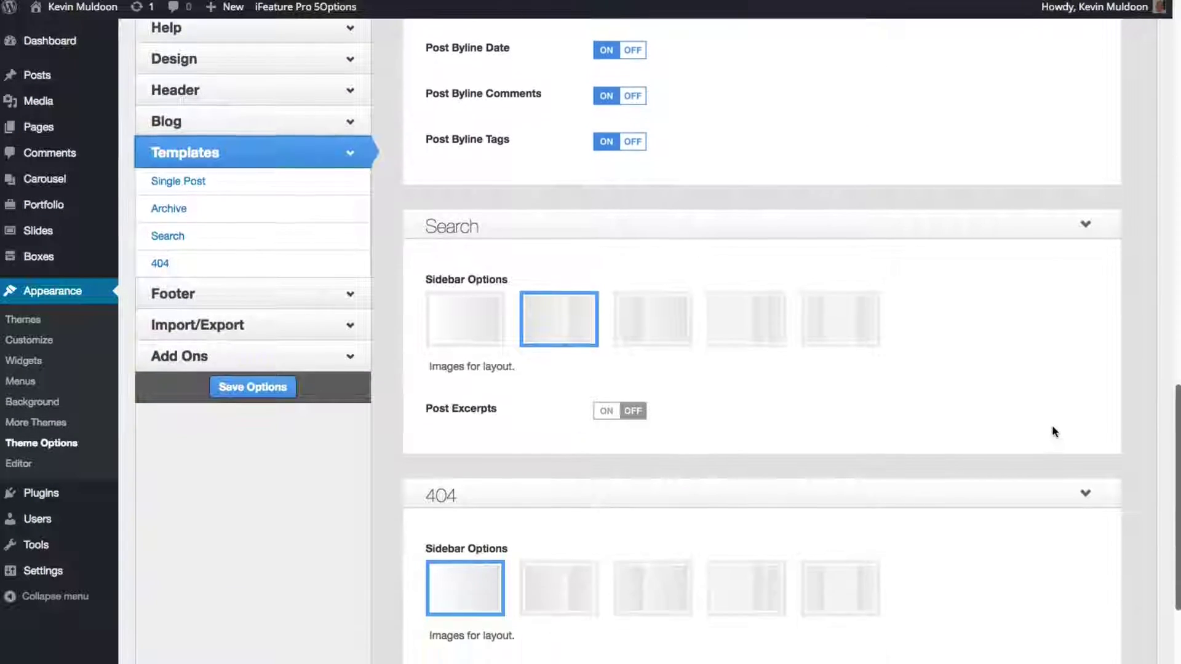
scroll(1056, 448, down, 5)
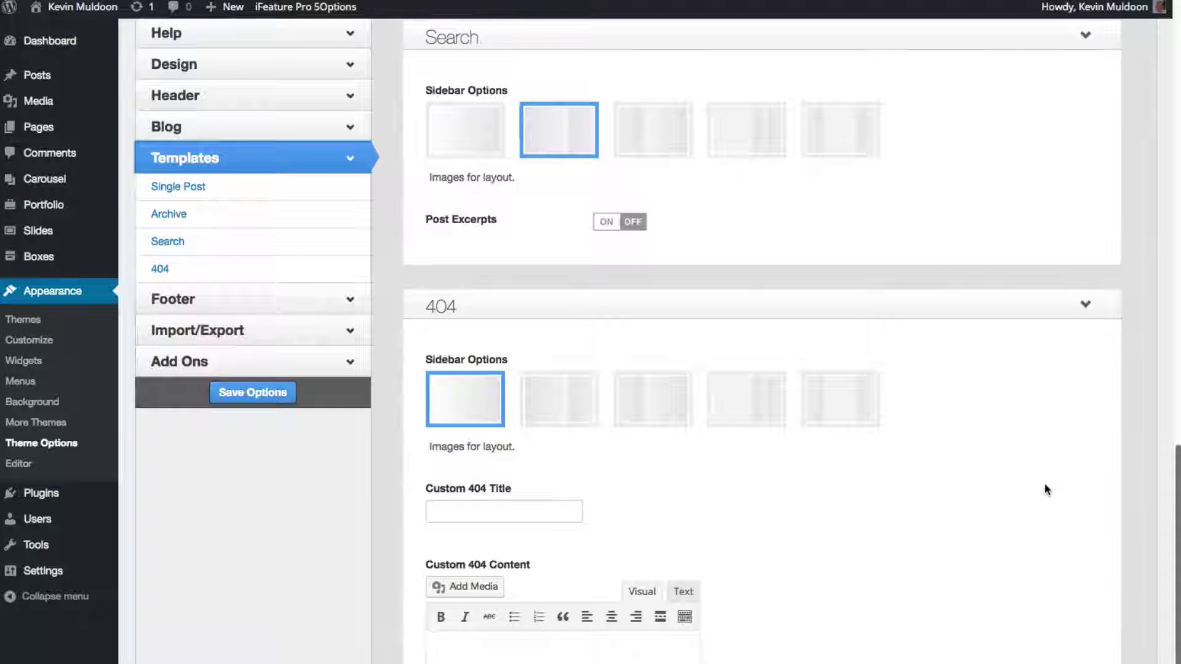
scroll(1044, 482, down, 2)
scroll(1049, 516, up, 15)
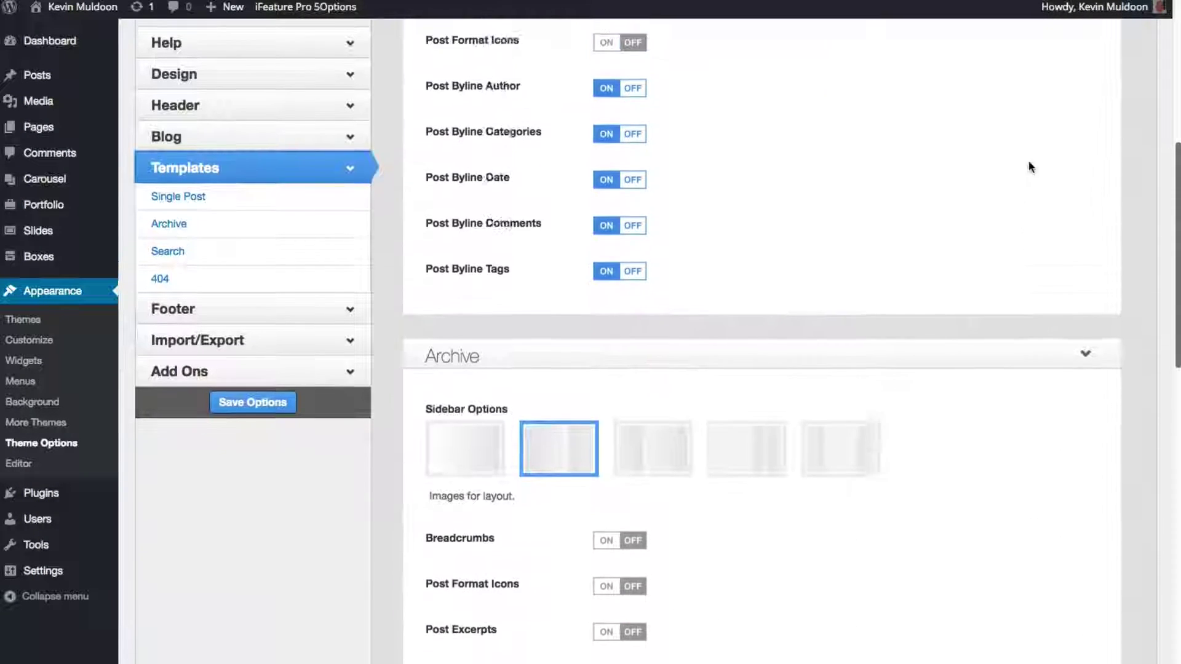
scroll(1027, 116, up, 5)
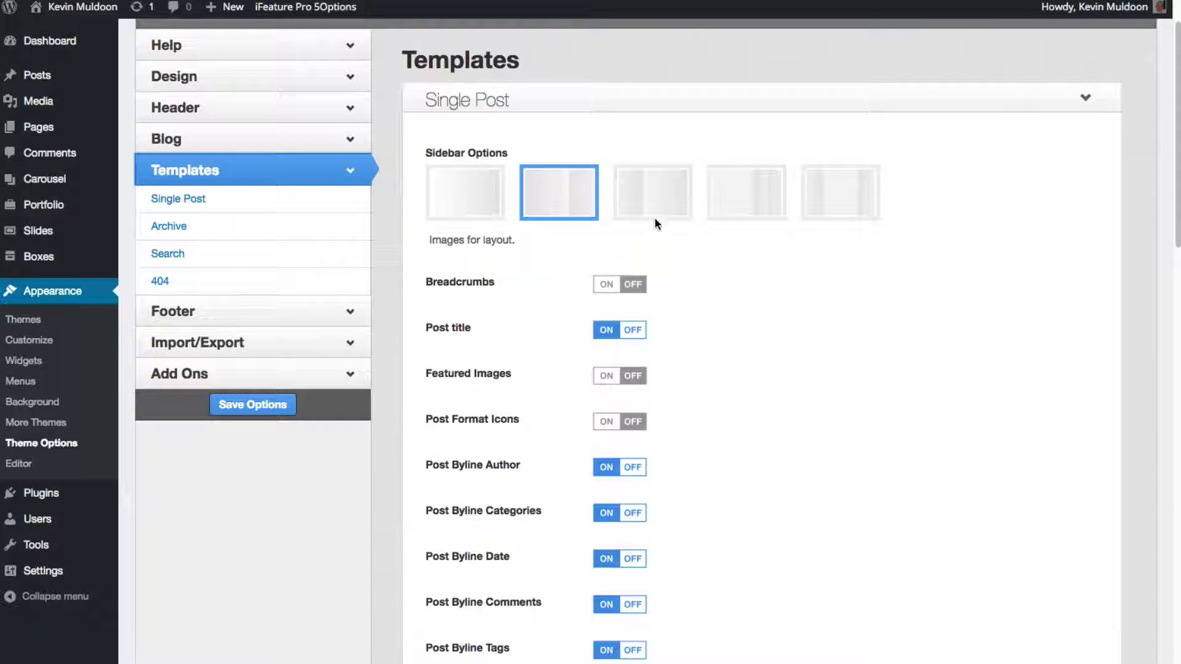
Scroll to the 404 section and click into the Custom 404 Content editor
scroll(1159, 346, down, 6)
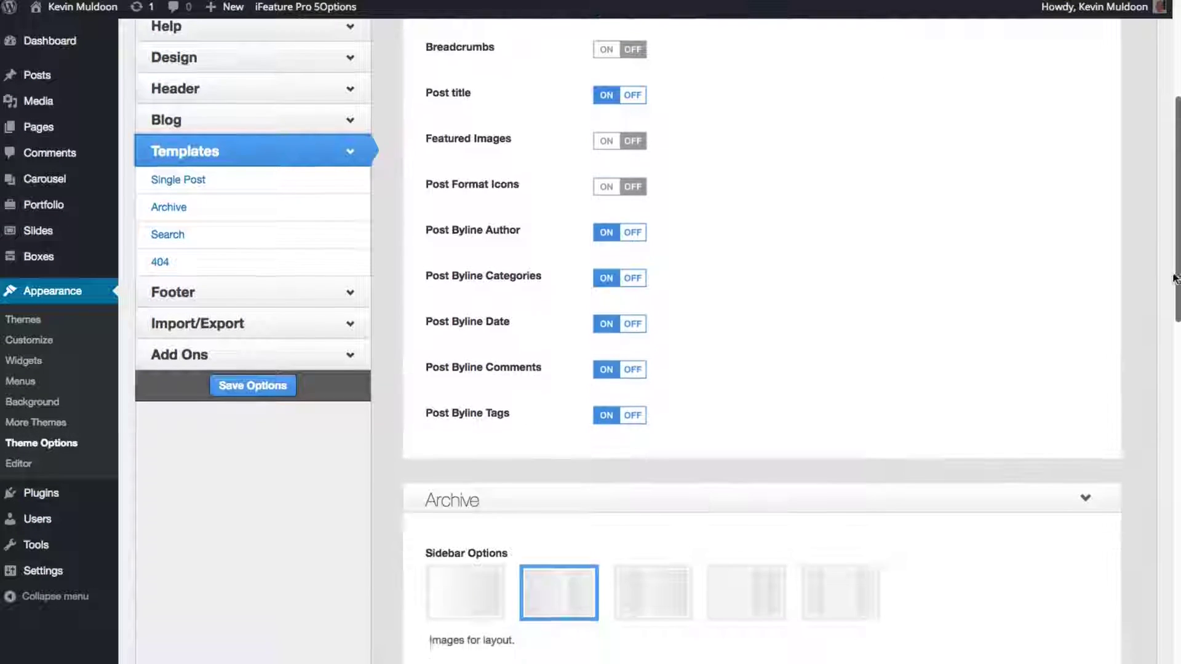
scroll(1142, 375, down, 3)
scroll(1136, 387, down, 1)
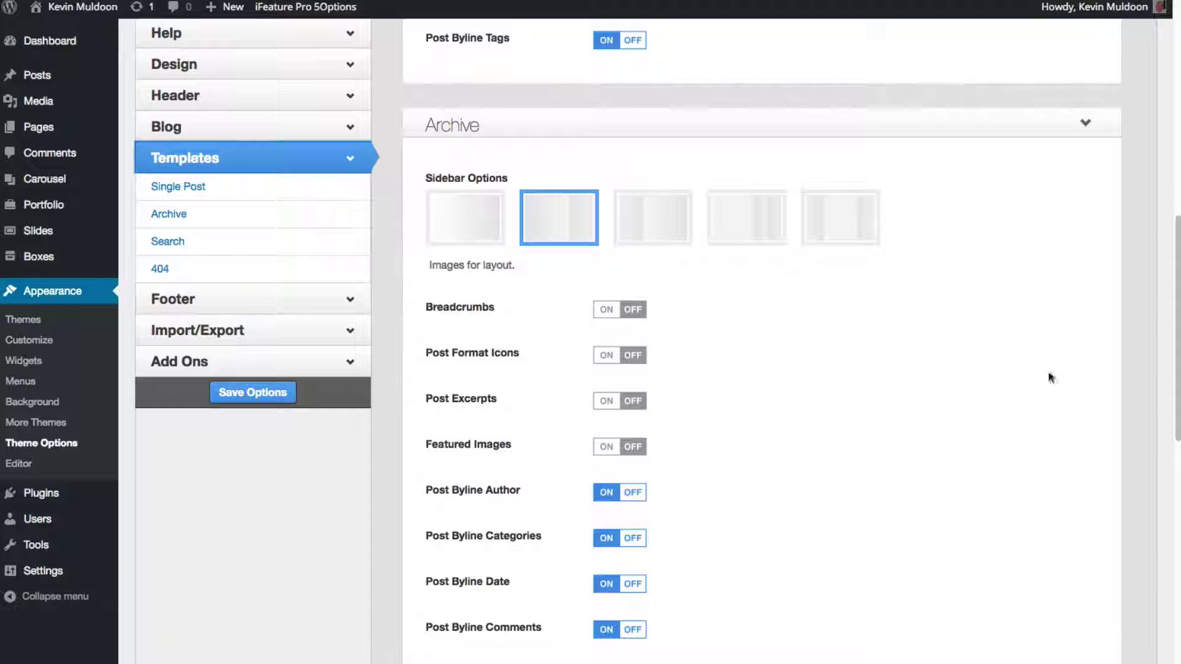
scroll(1166, 381, down, 8)
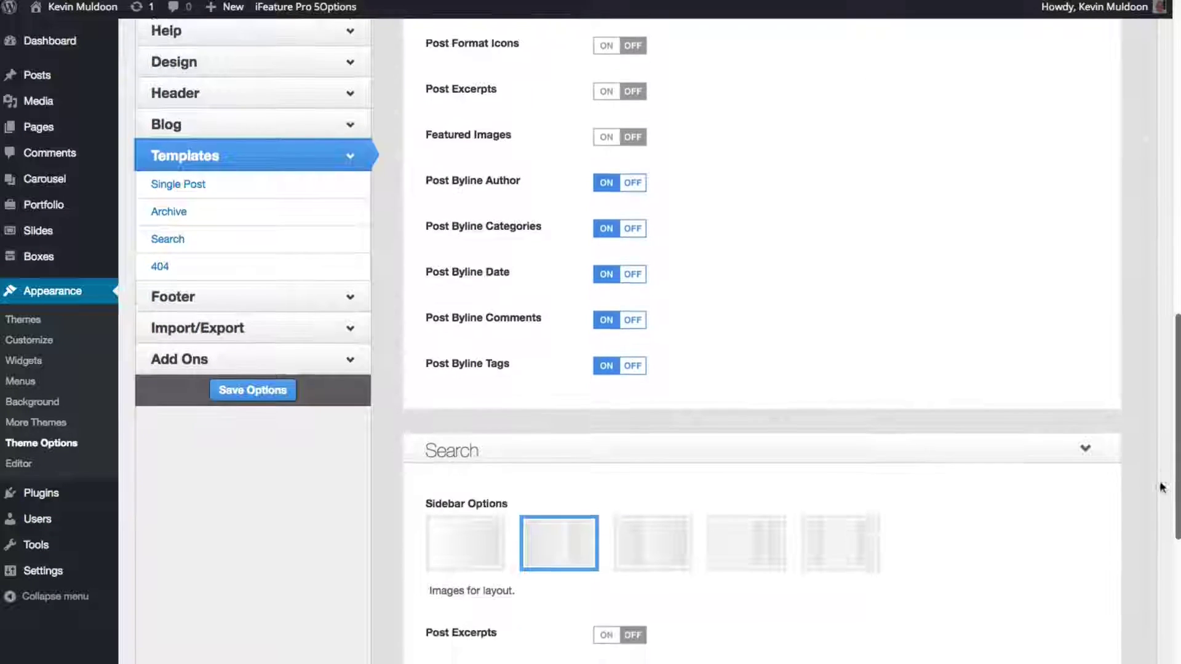
scroll(1156, 540, down, 6)
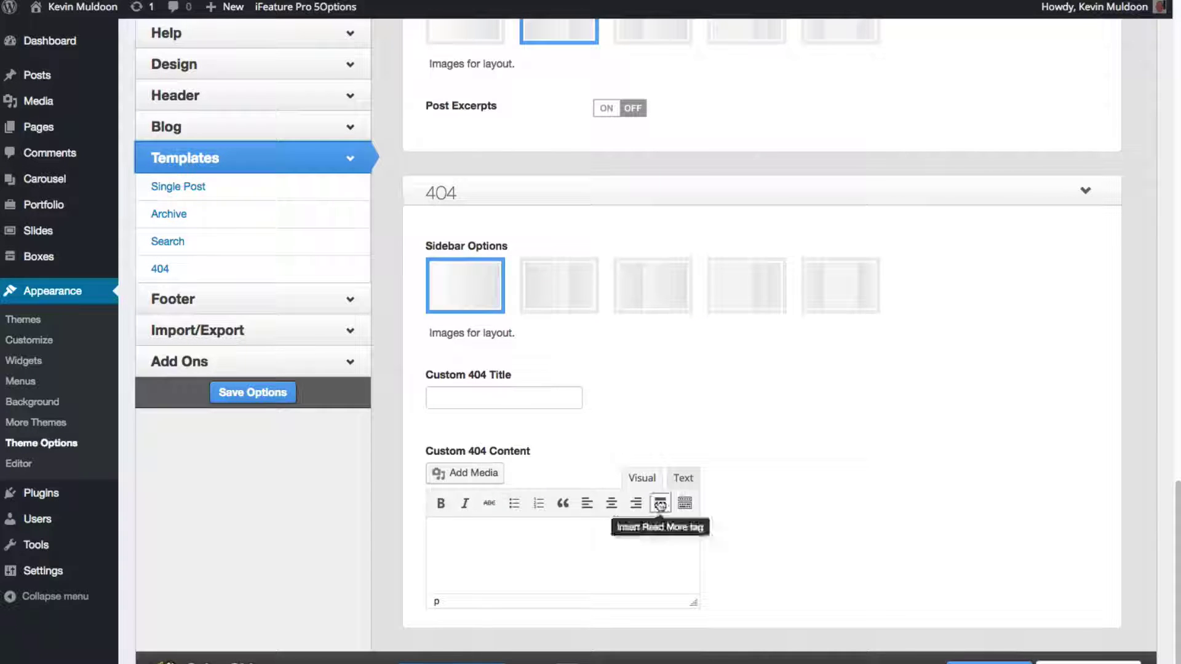
click(610, 531)
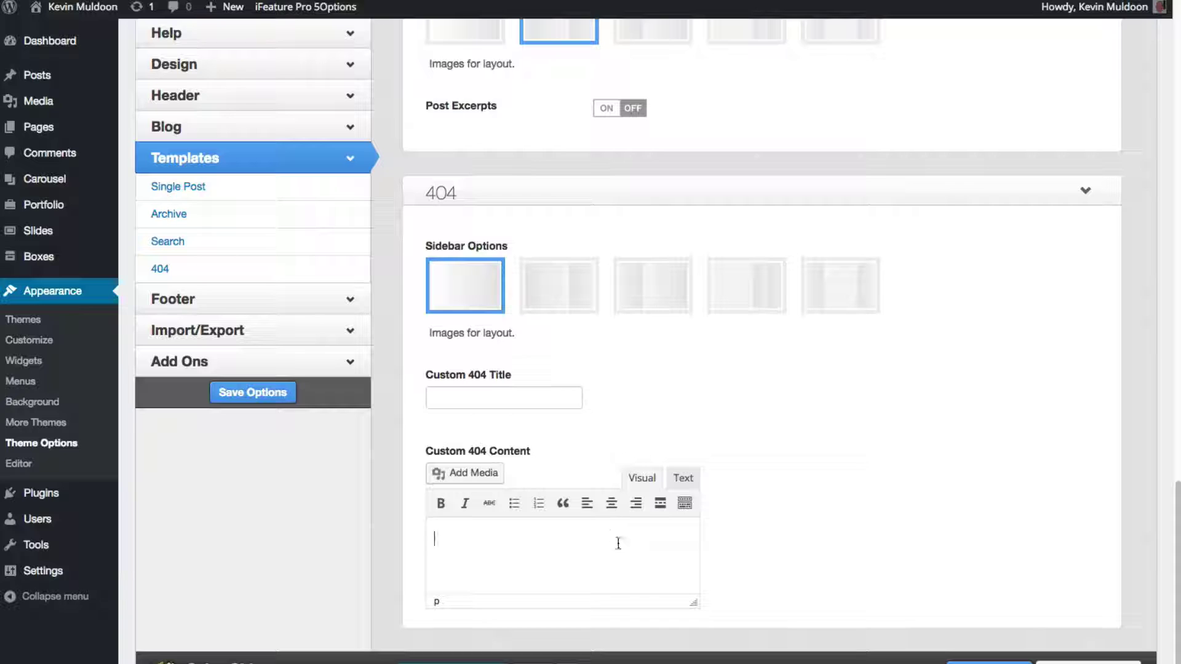
Review the Footer options, then open the Import/Export settings
click(312, 301)
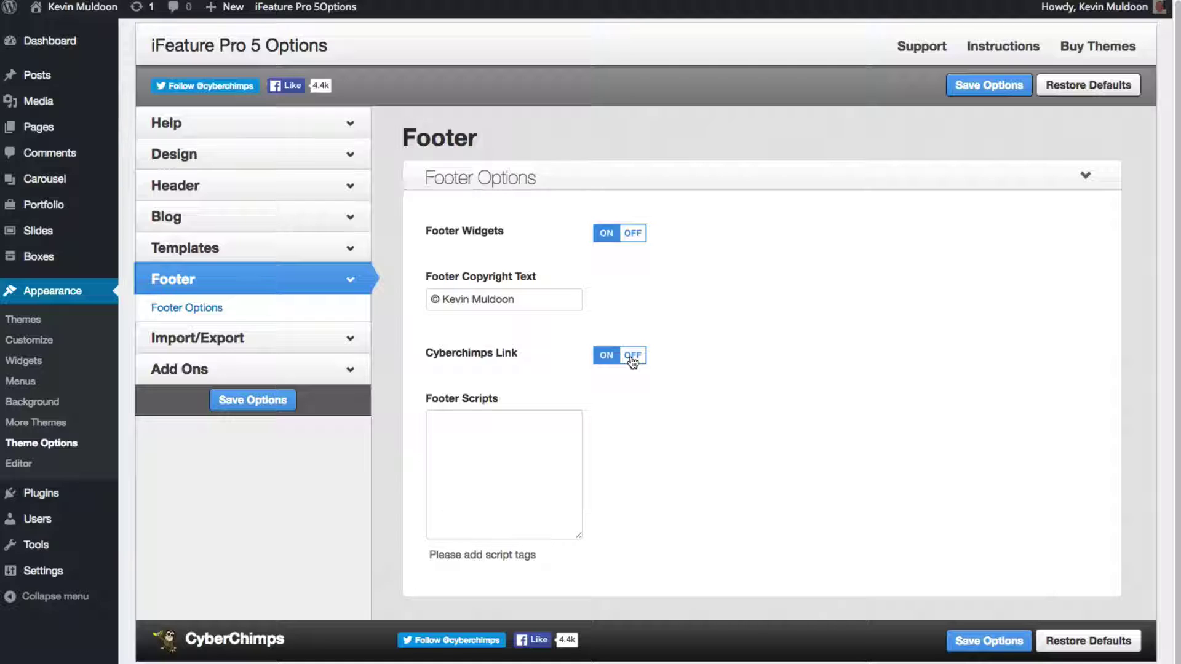
click(314, 335)
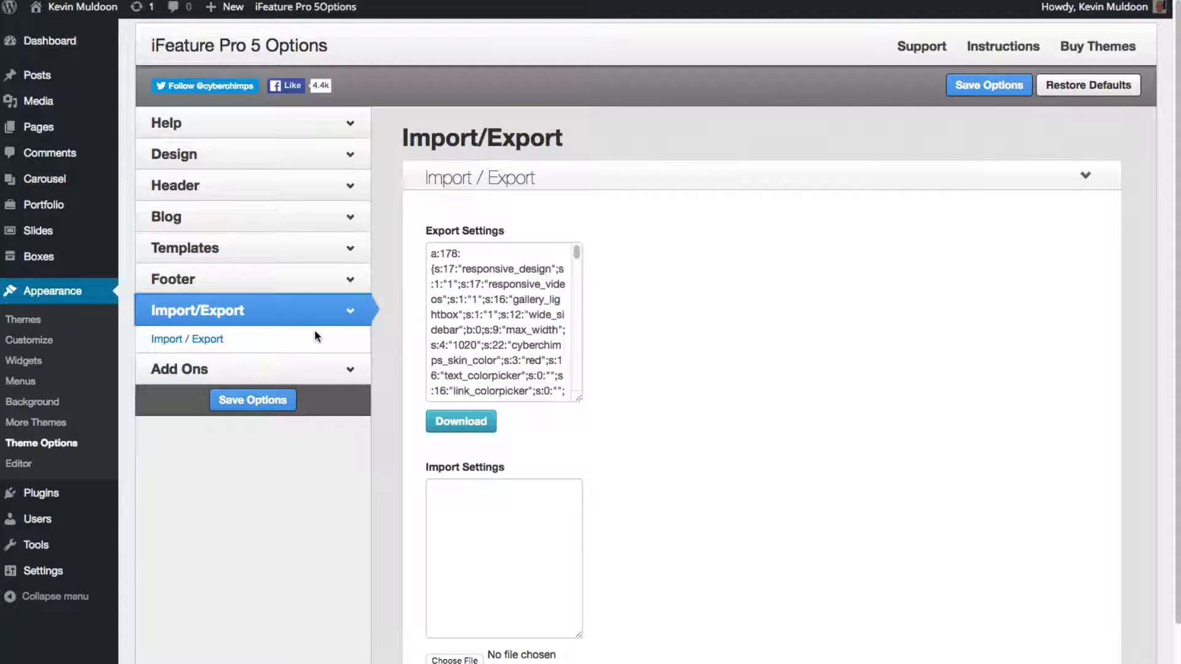
click(473, 308)
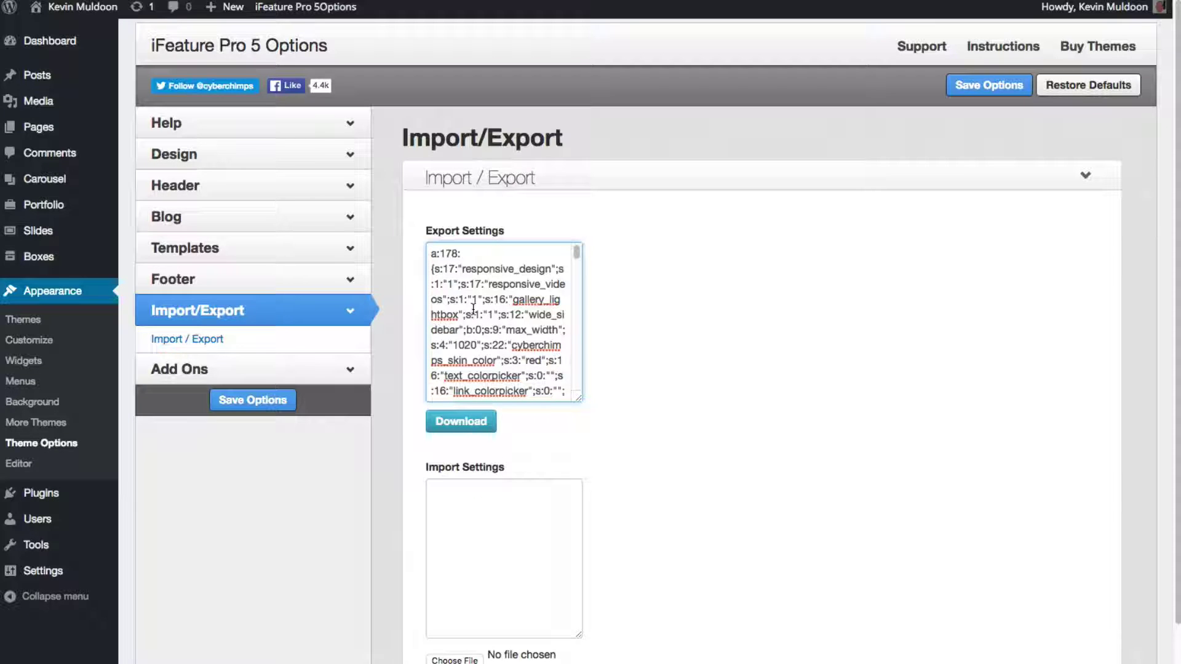
Show the iFeature Pro 5 Add Ons section listing The Events Calendar and Easy Digital Downloads
click(335, 370)
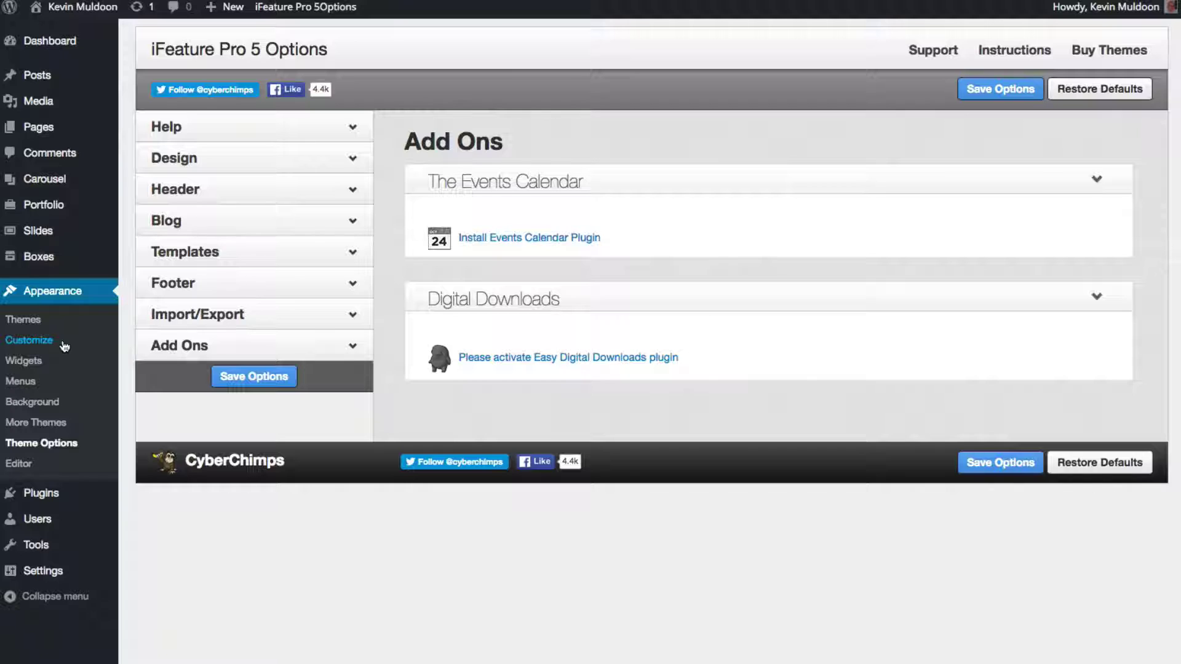
In the theme customizer, make the site background yellow #eeee22, then bring up Layout settings
click(66, 341)
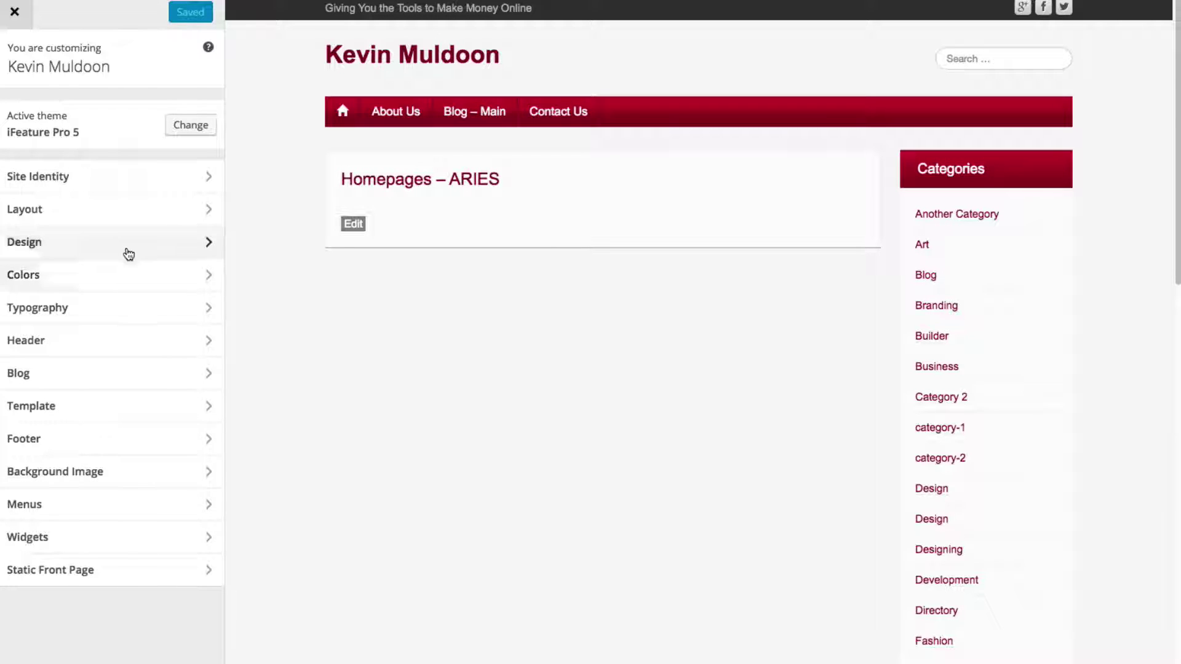
click(127, 276)
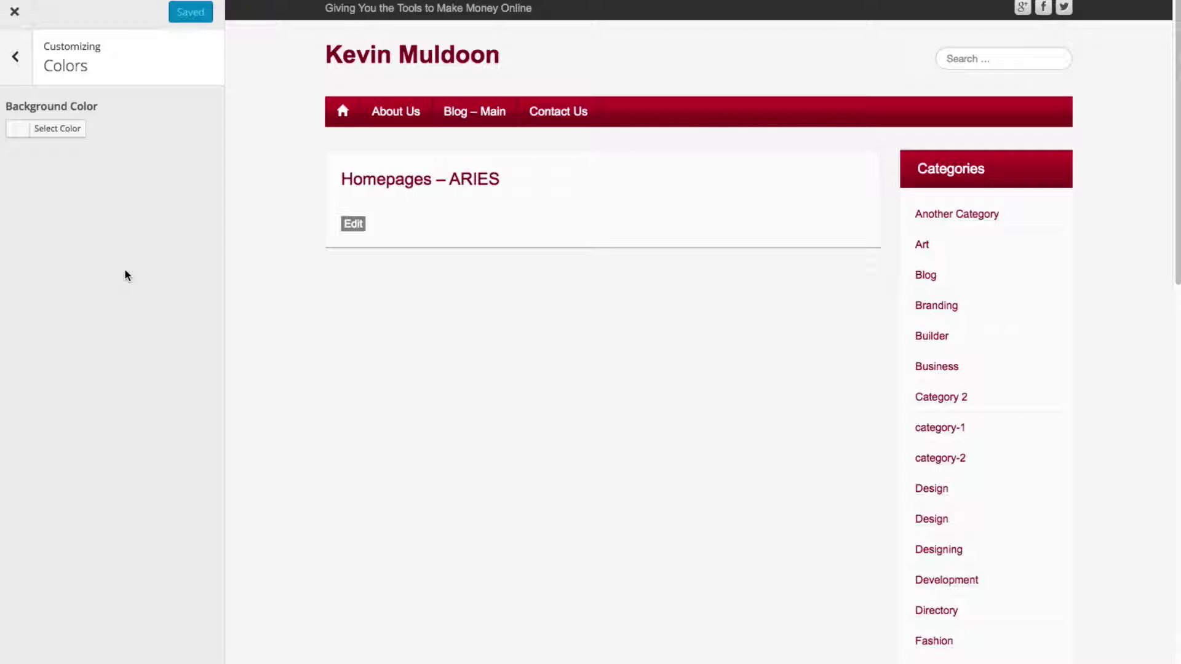
click(32, 128)
click(39, 306)
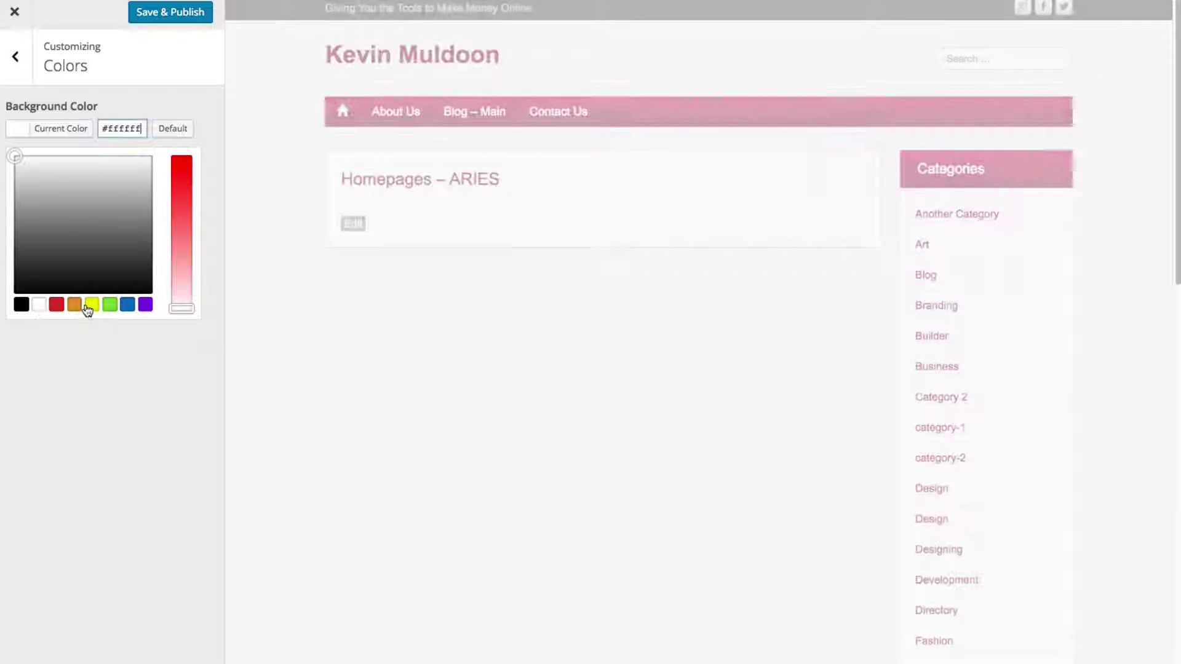
click(93, 305)
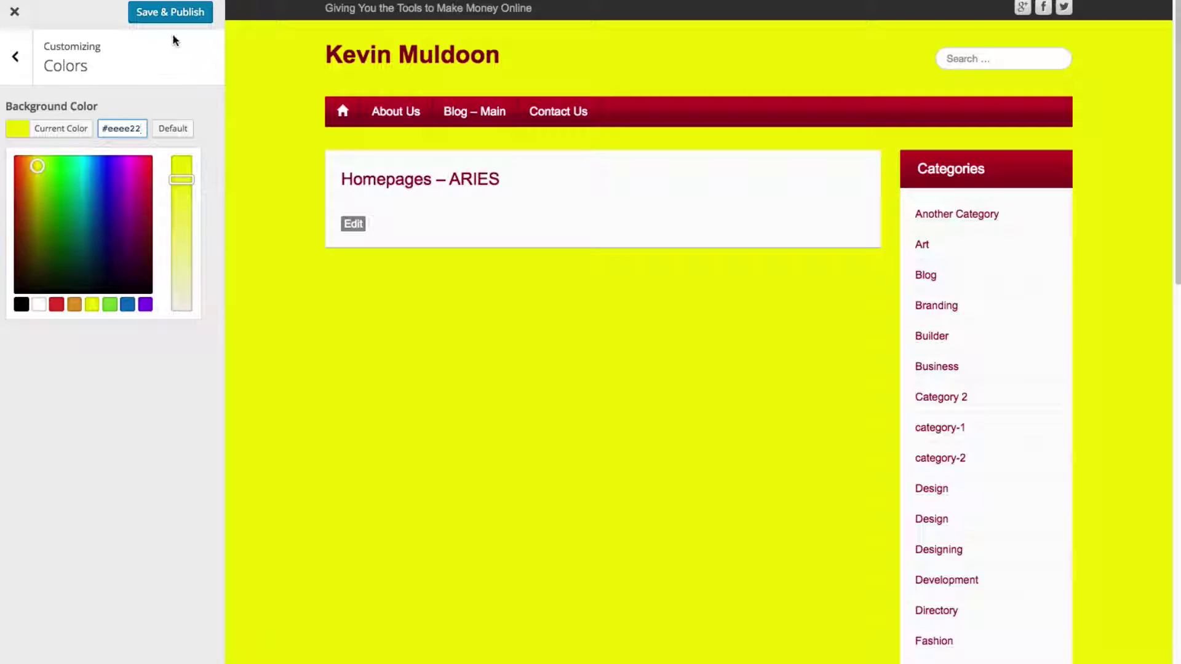
click(16, 56)
click(132, 213)
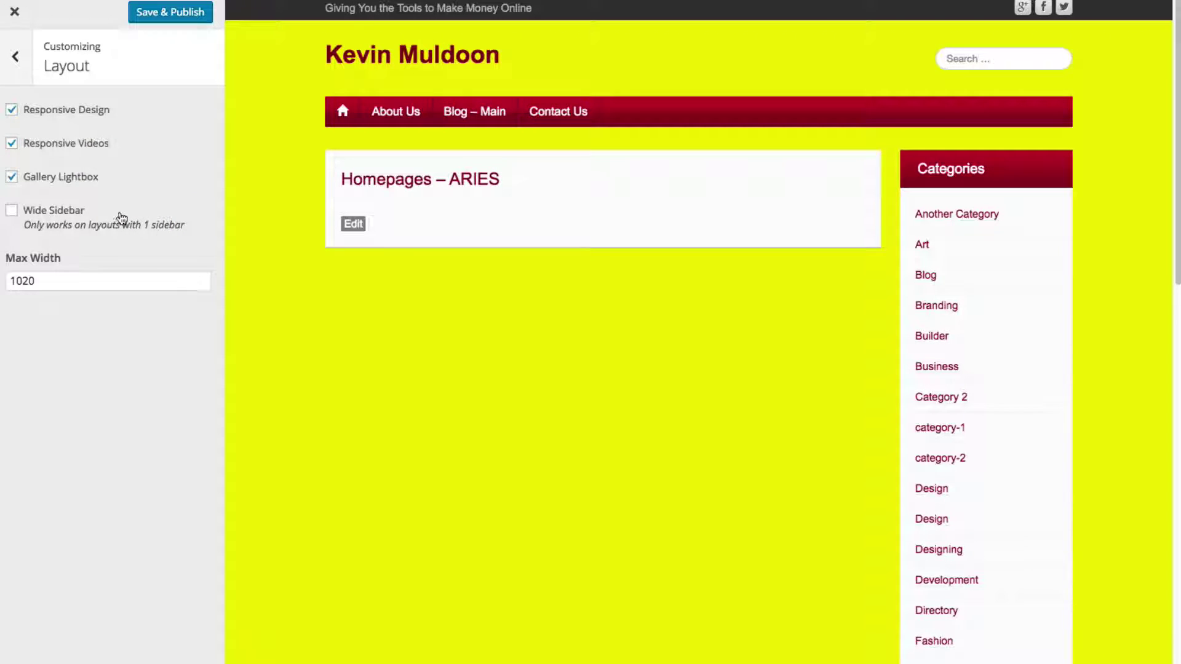
Switch the Design skin colour from red to blue, turning menu bar, title and links blue
click(6, 68)
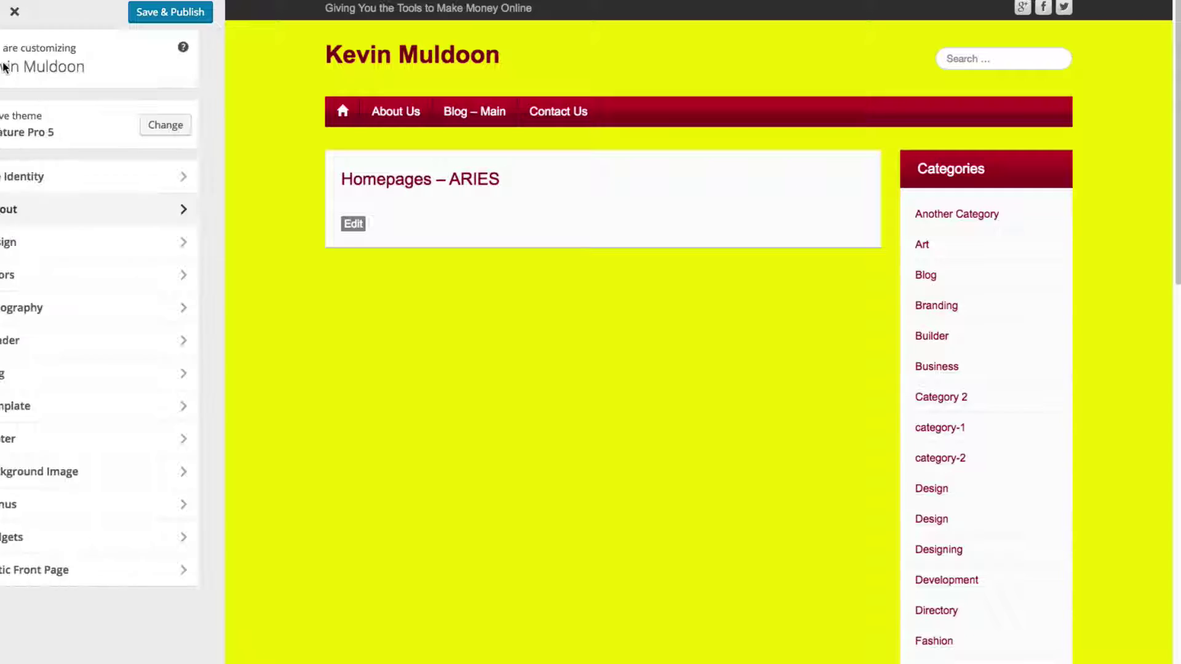
click(43, 242)
click(68, 342)
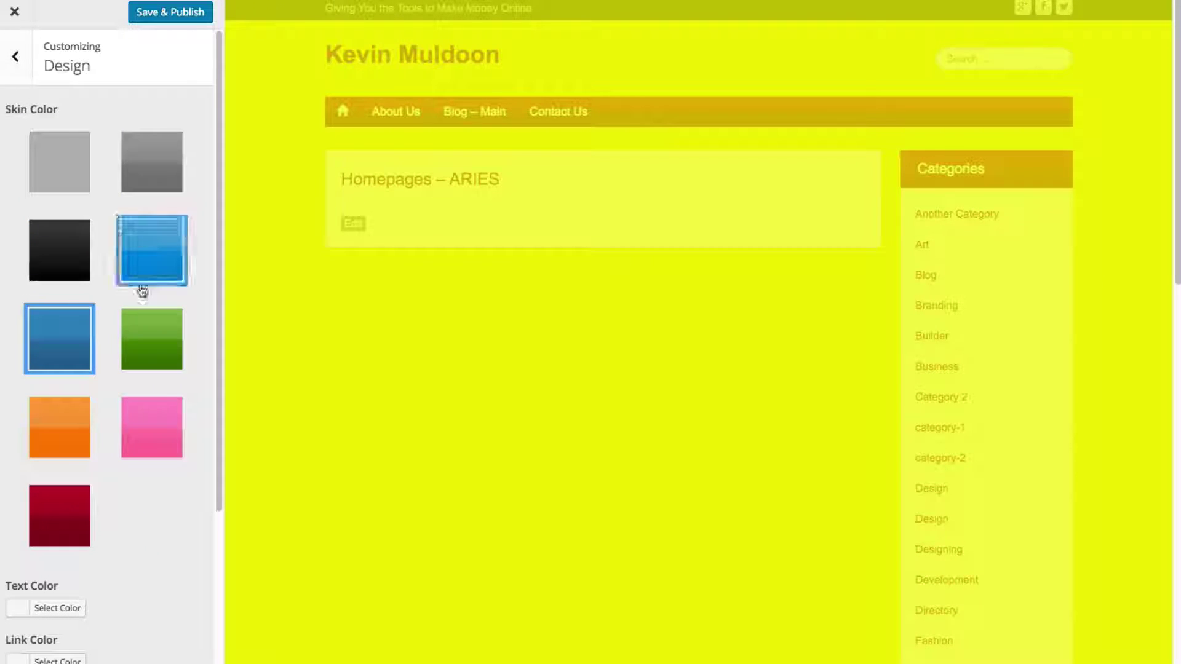
scroll(121, 369, down, 4)
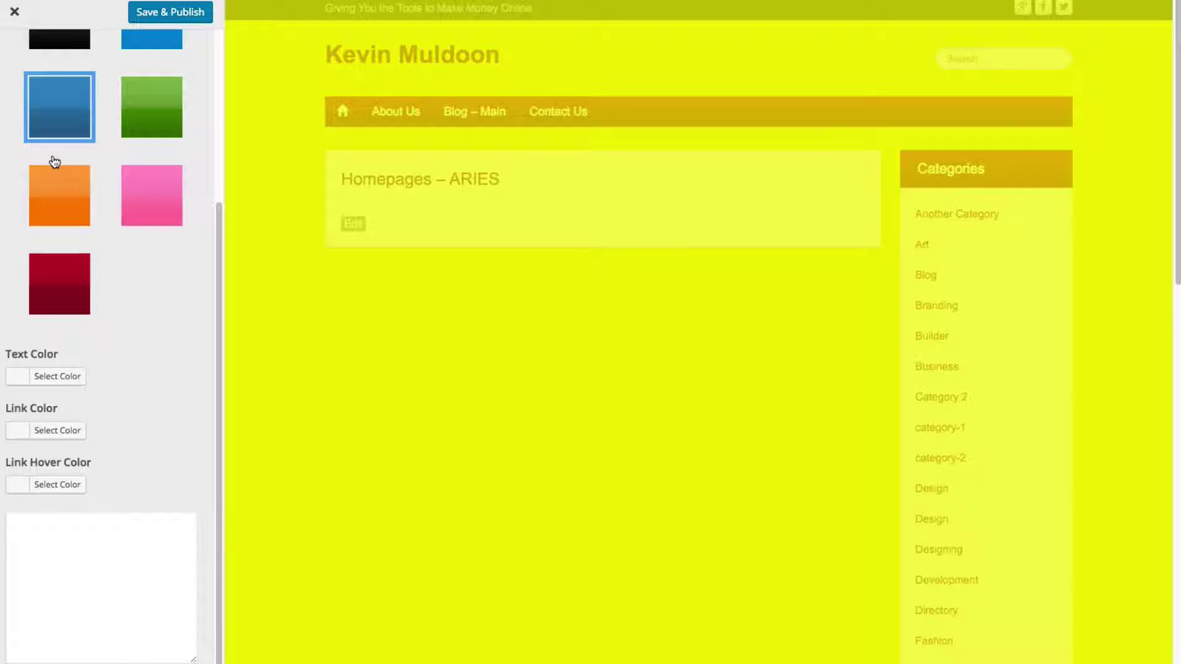
scroll(60, 154, up, 4)
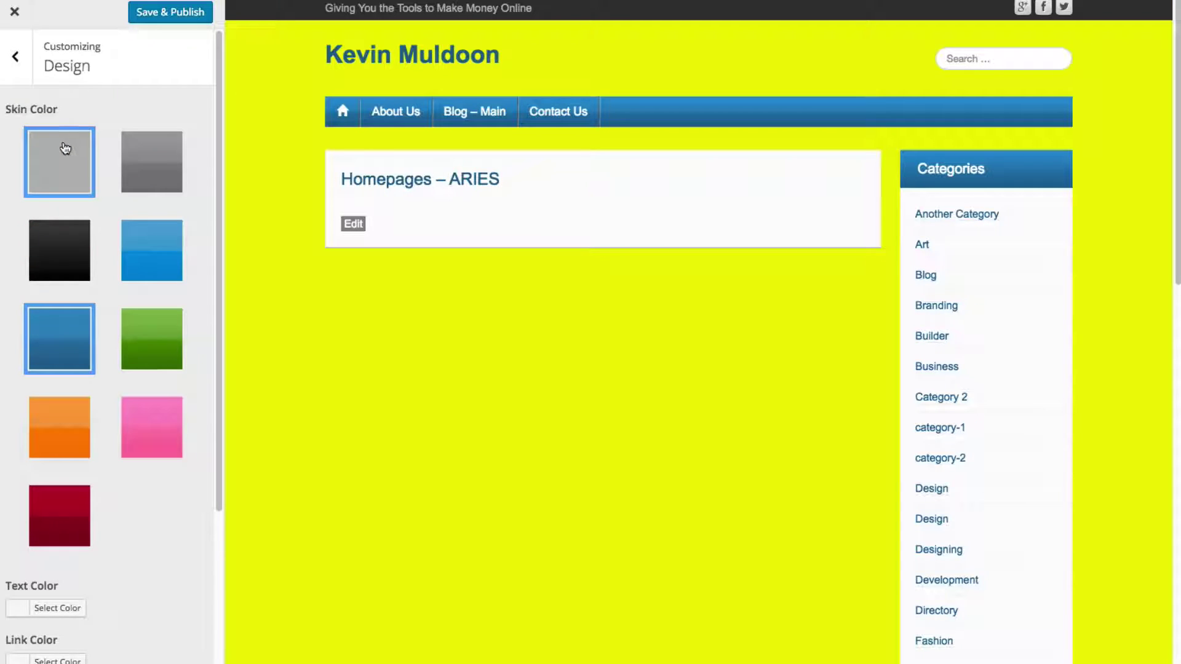
click(15, 69)
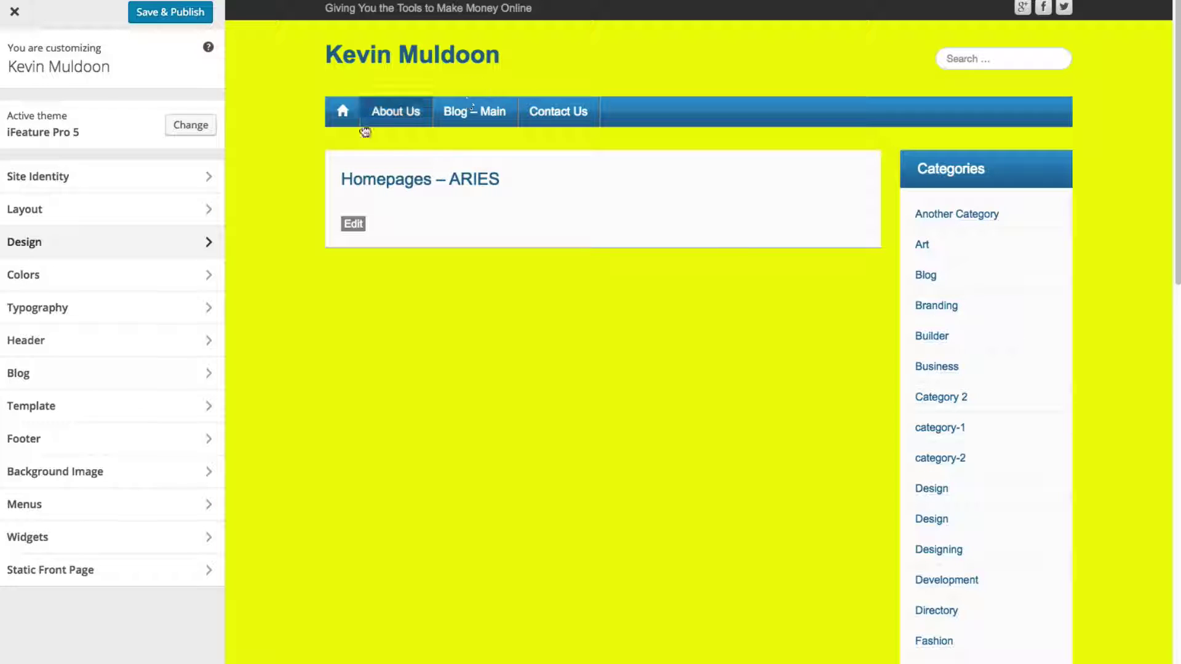
Browse the Typography, Header logo and favicon, and Template archive settings without changing them
click(96, 320)
click(13, 77)
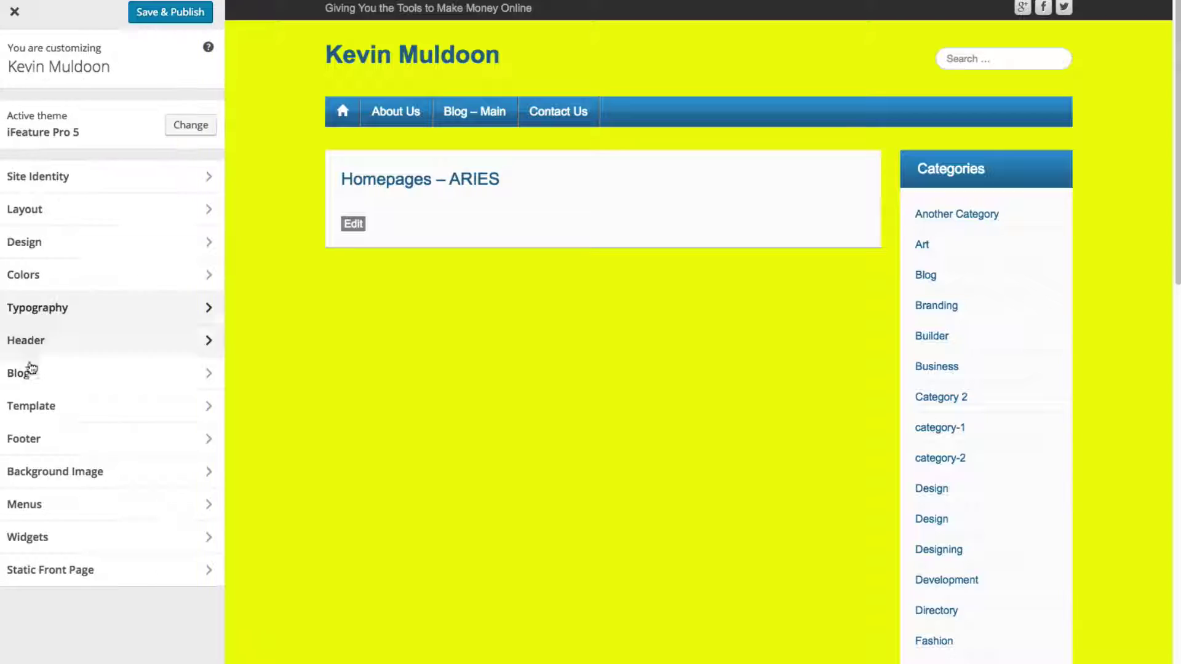
click(52, 344)
click(54, 117)
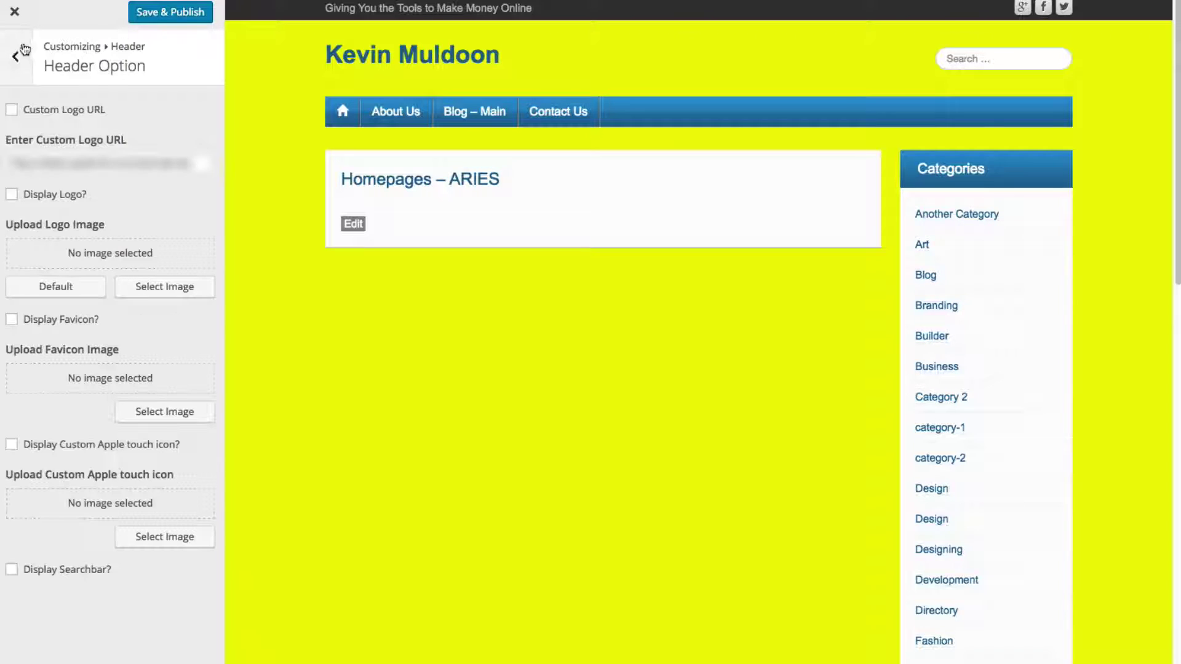
click(19, 55)
click(19, 55)
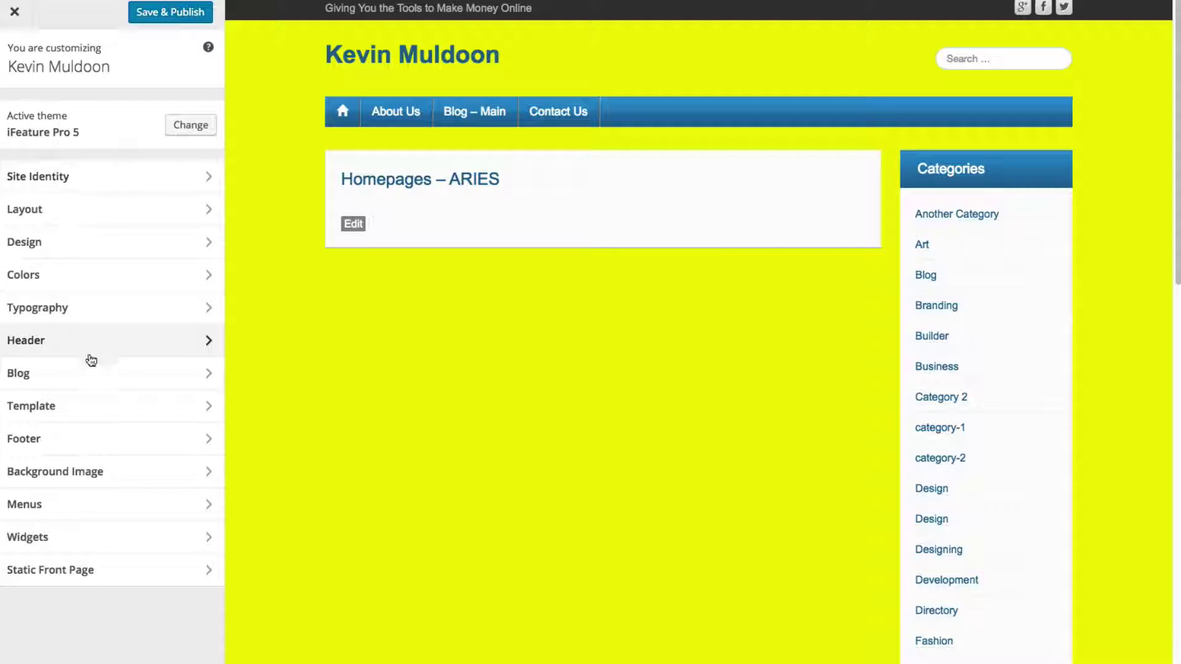
click(89, 407)
click(68, 147)
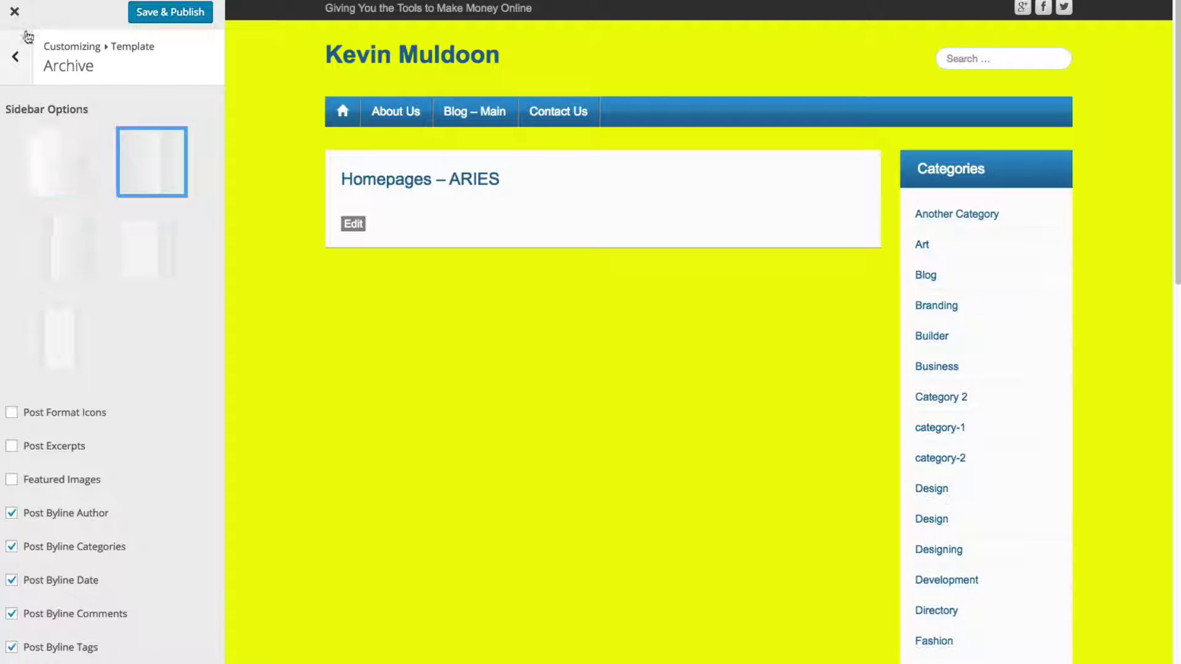
click(16, 56)
click(16, 57)
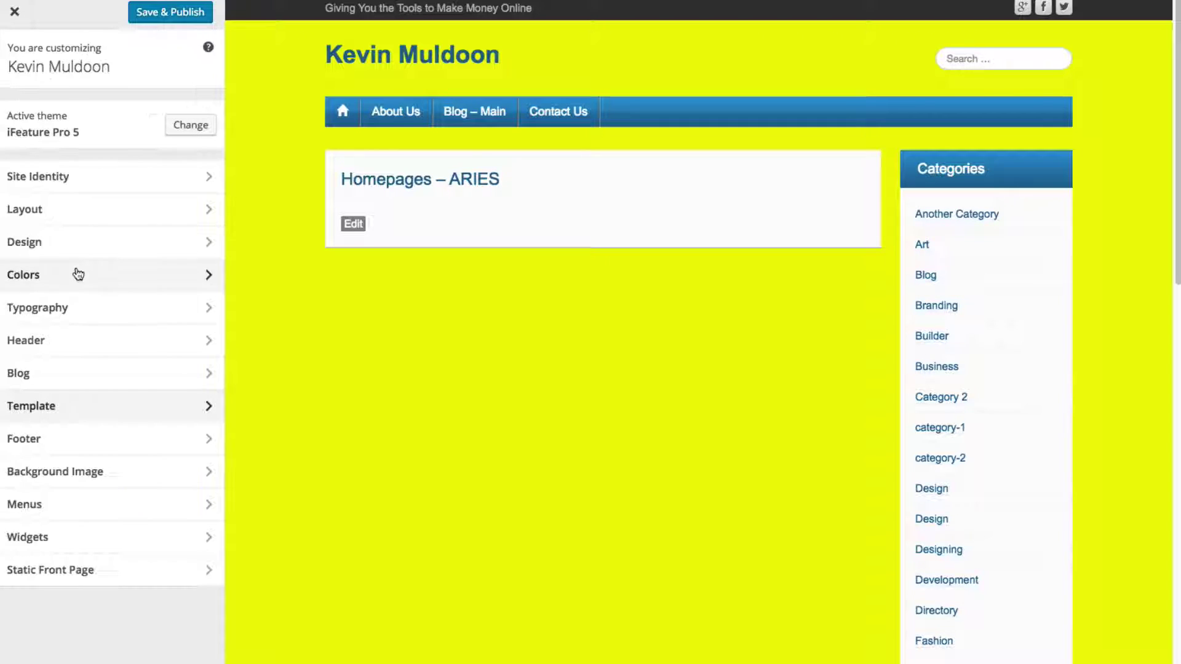
Set the background image to the dark blue CyberChimps pattern instead of plain yellow
click(101, 469)
click(59, 381)
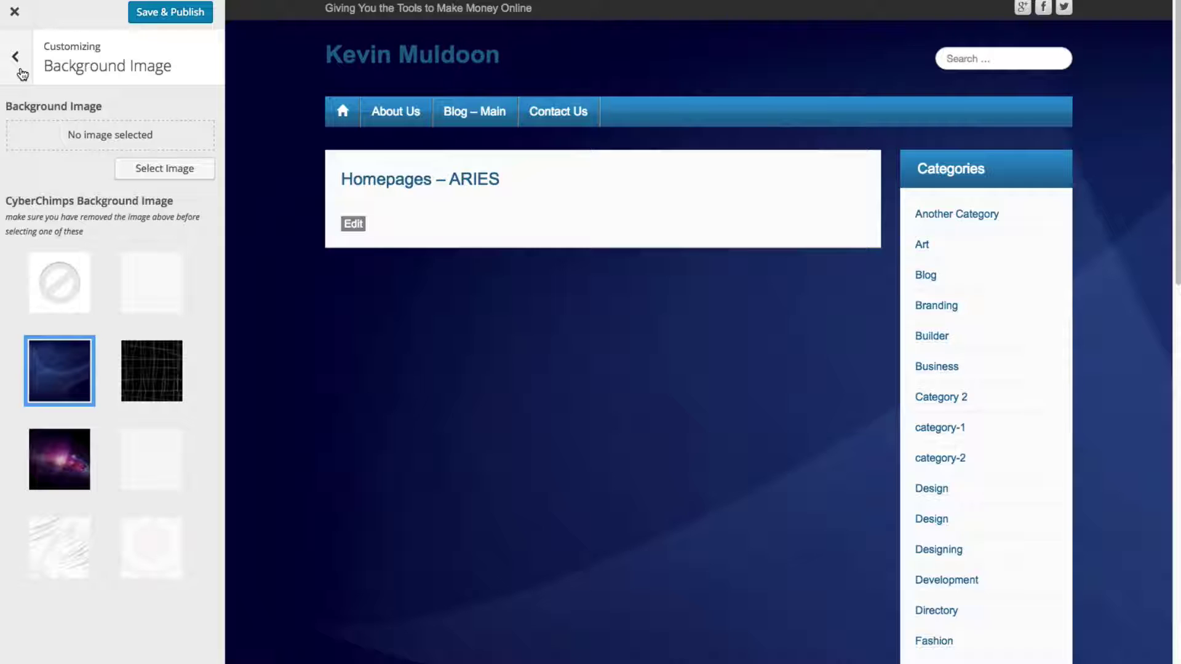
click(16, 57)
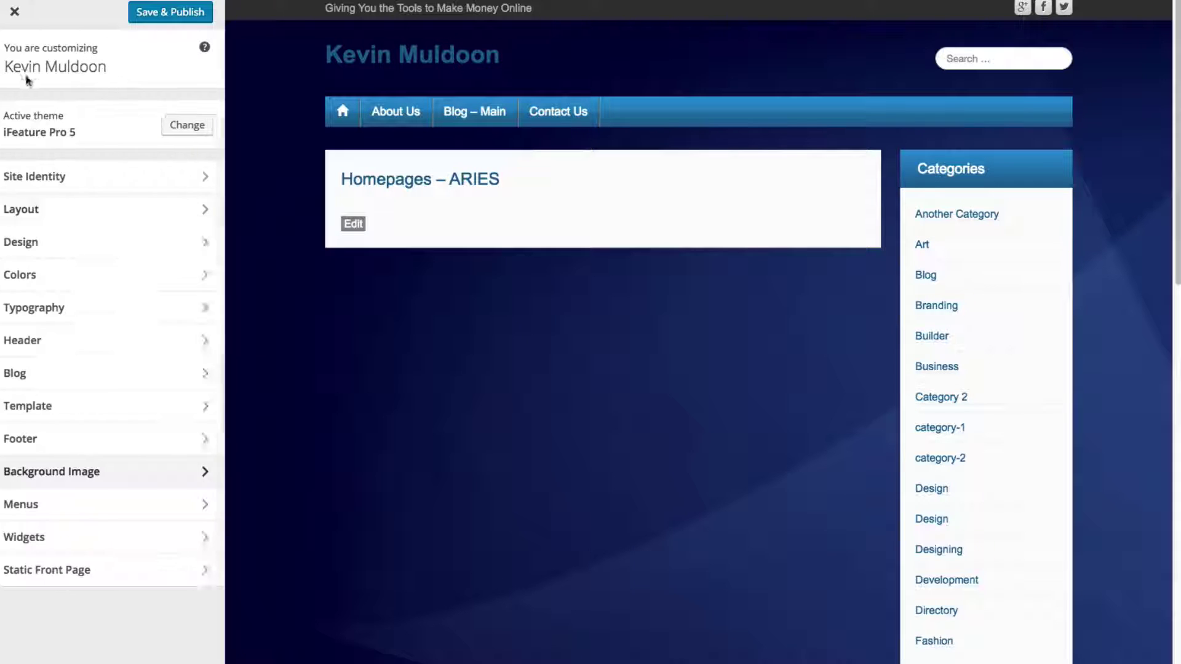
Review the site menus list and the Design skin colour settings
click(124, 502)
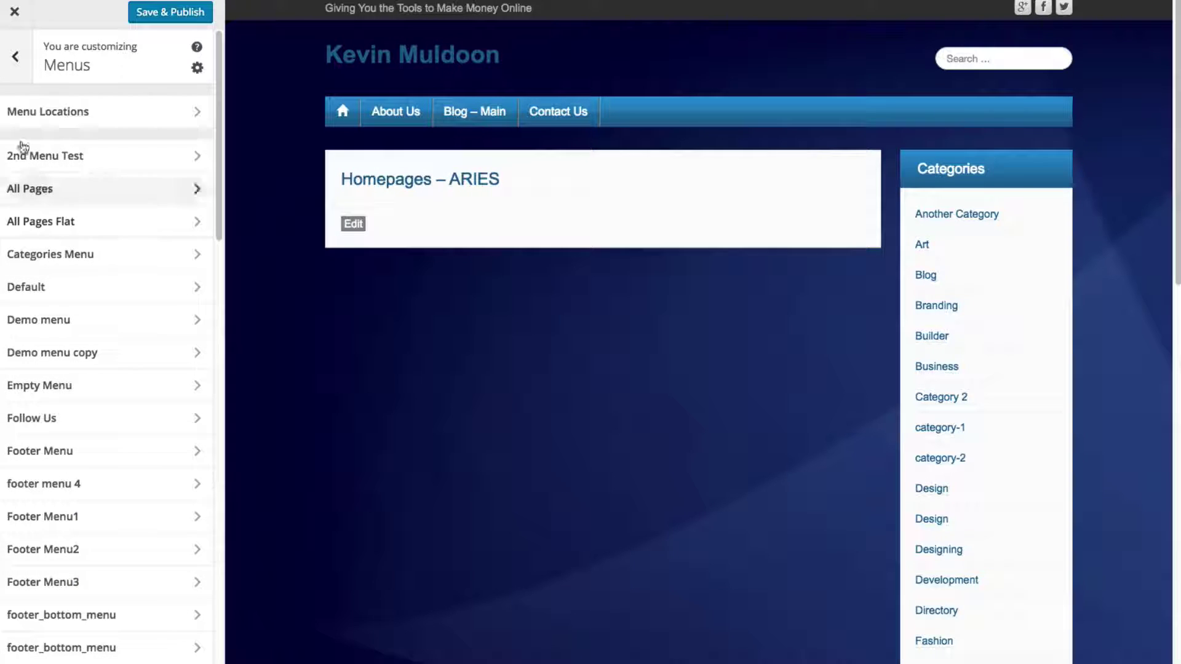
click(13, 77)
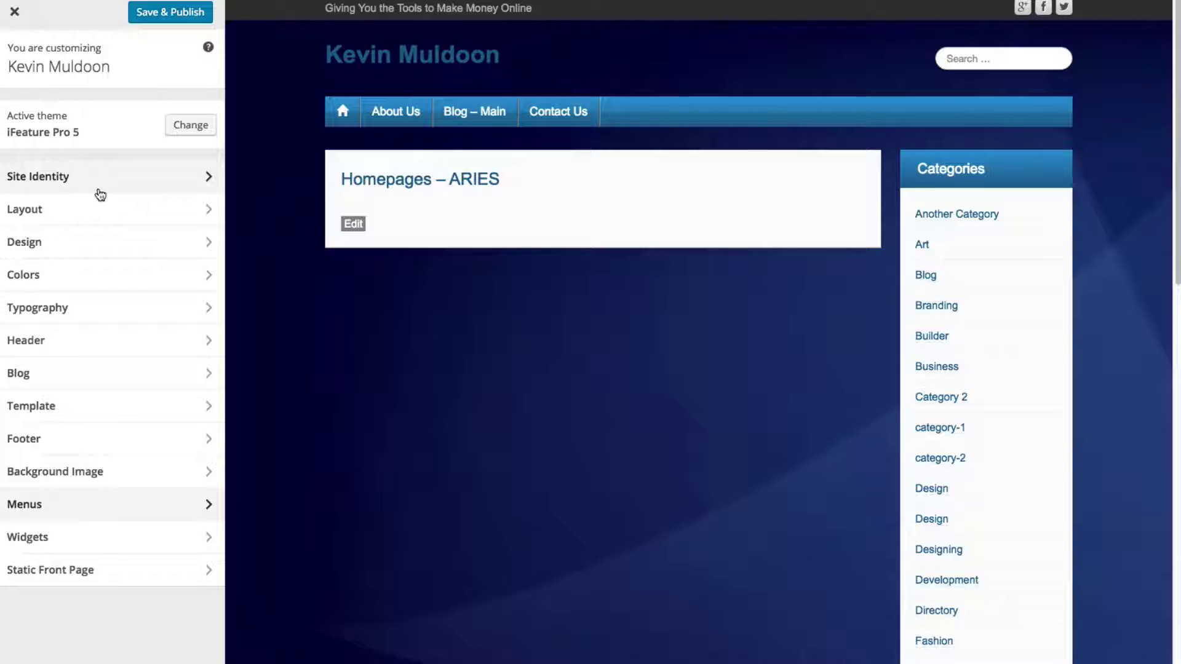
click(85, 255)
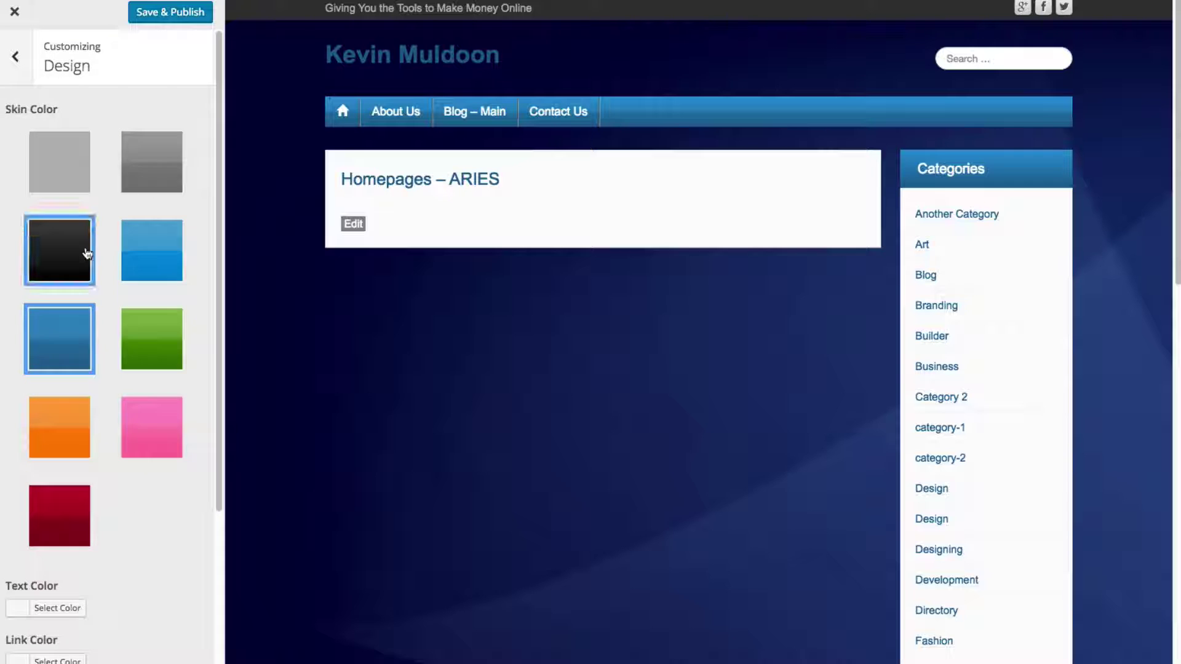
click(13, 59)
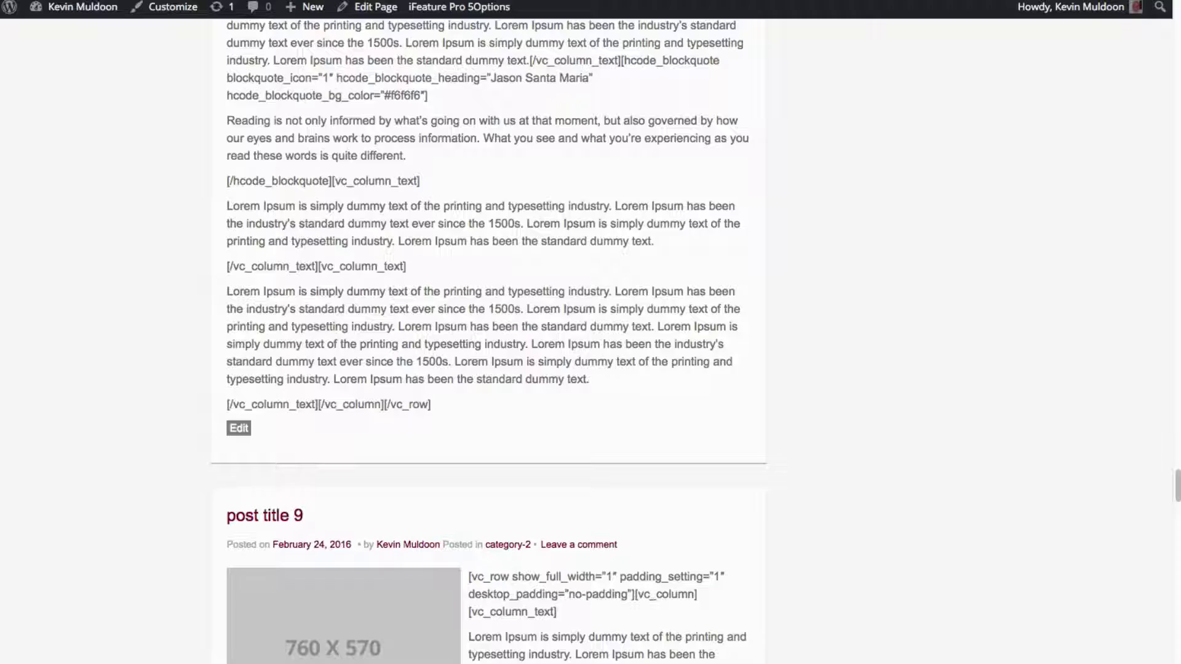
Scroll the test site to the top and return to the CyberChimps iFeature Pro 5.5 product page
scroll(477, 337, up, 10)
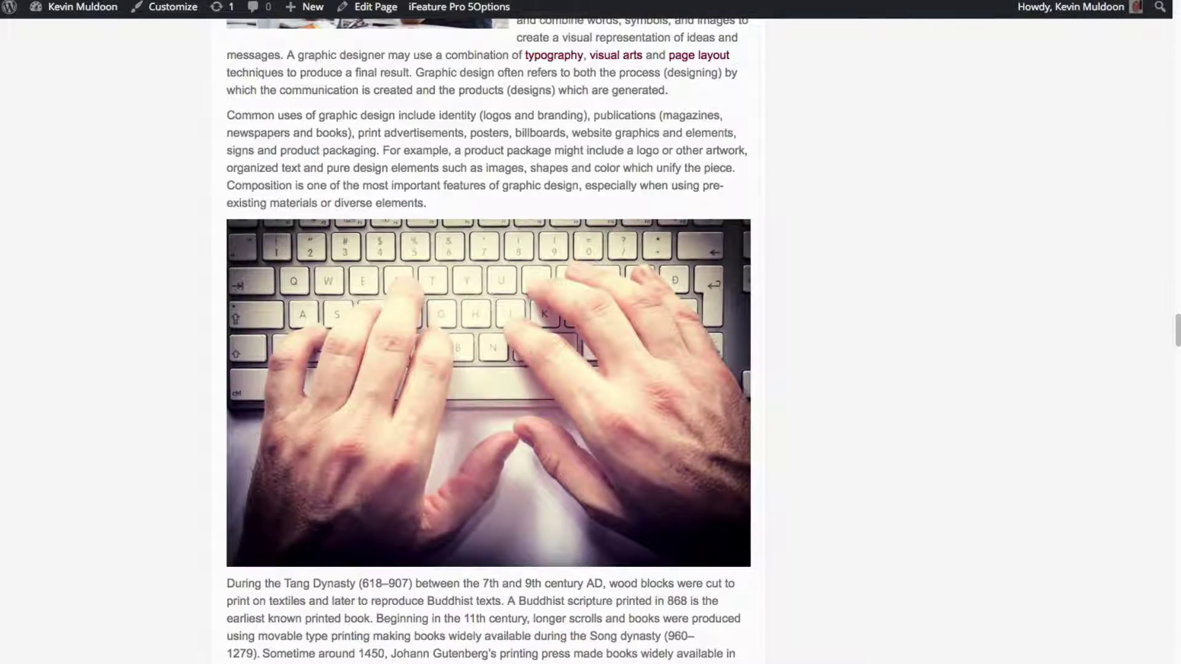
drag(1175, 344, 1175, 12)
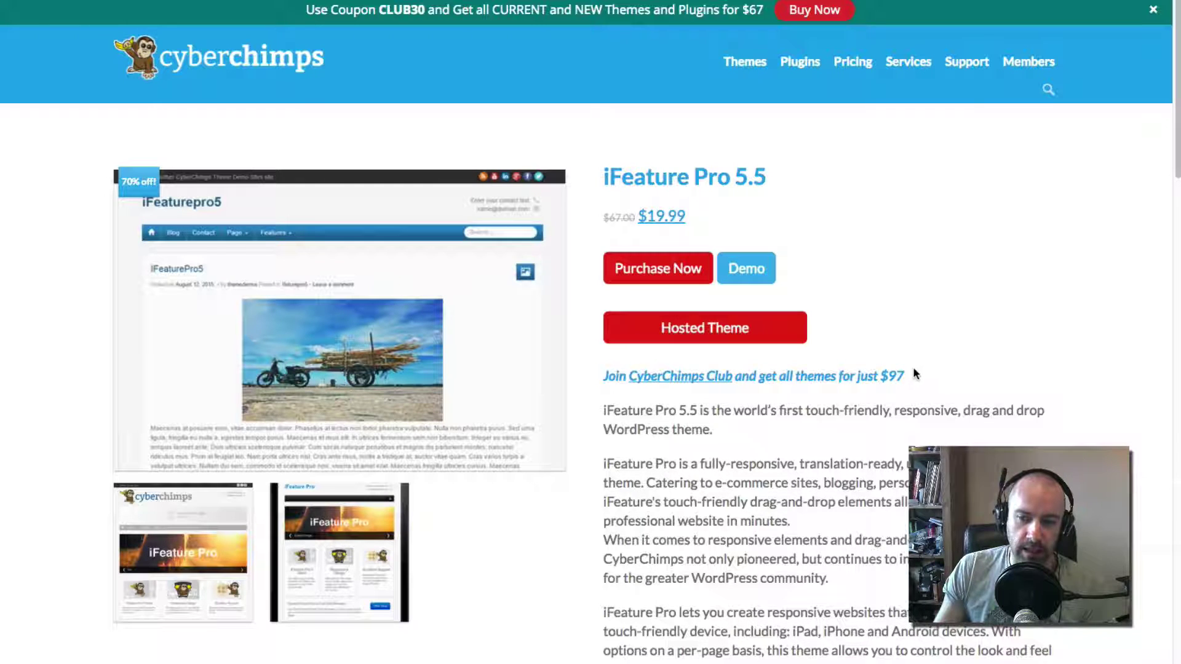
drag(909, 376, 604, 376)
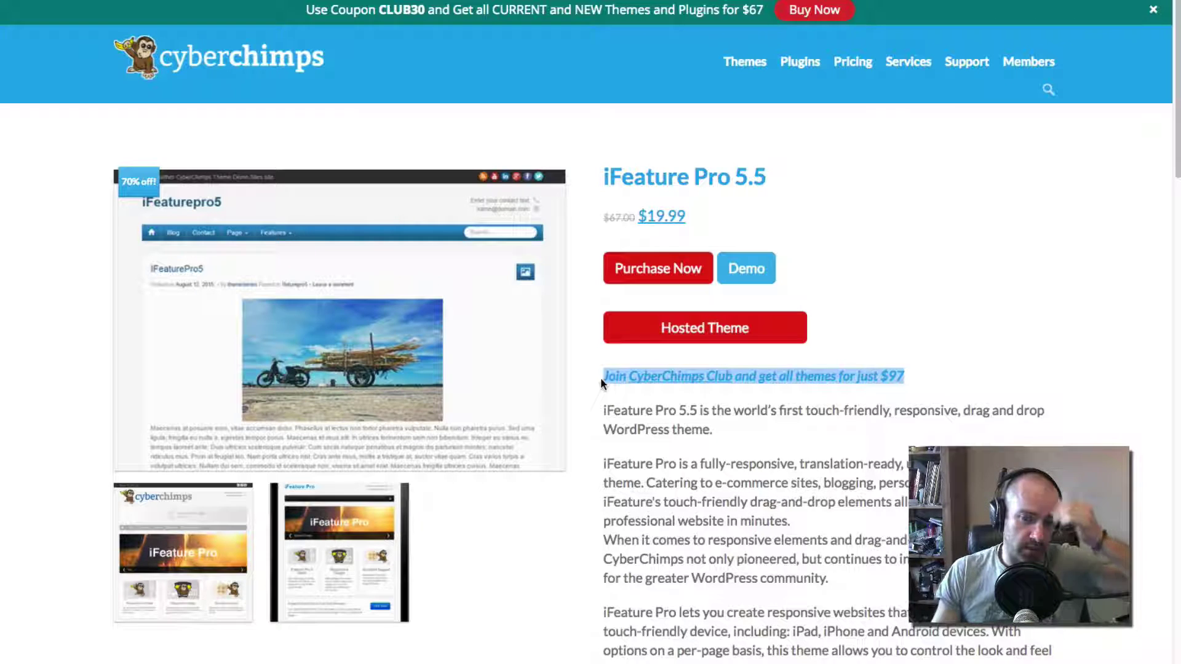
click(600, 376)
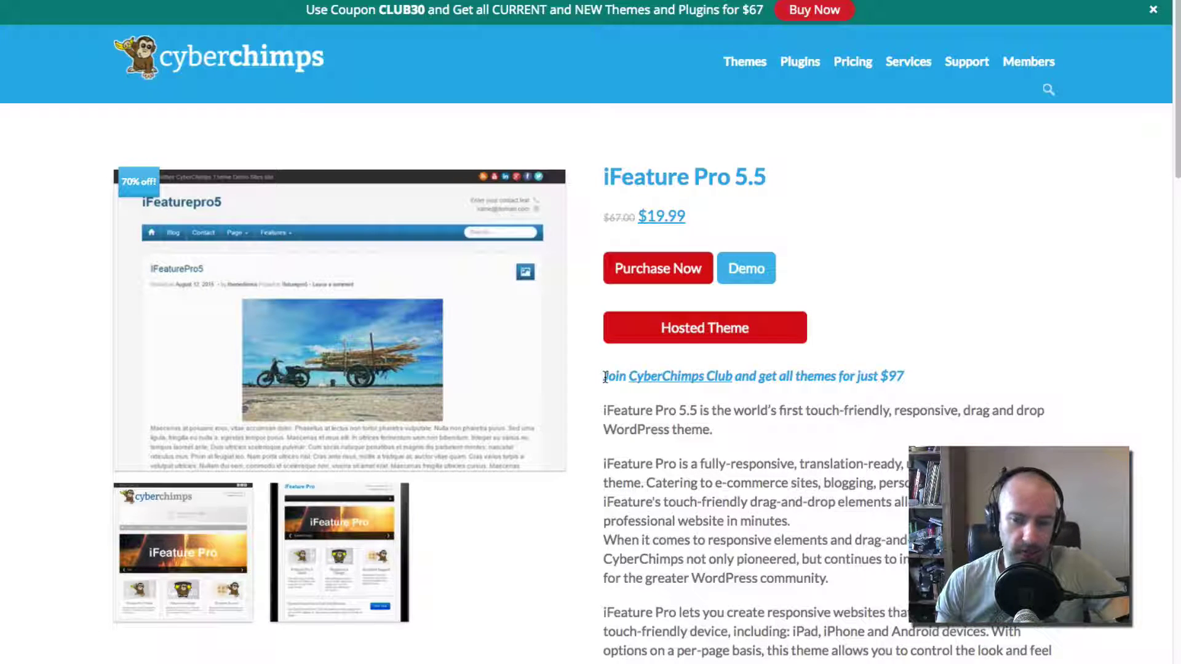
scroll(625, 464, down, 4)
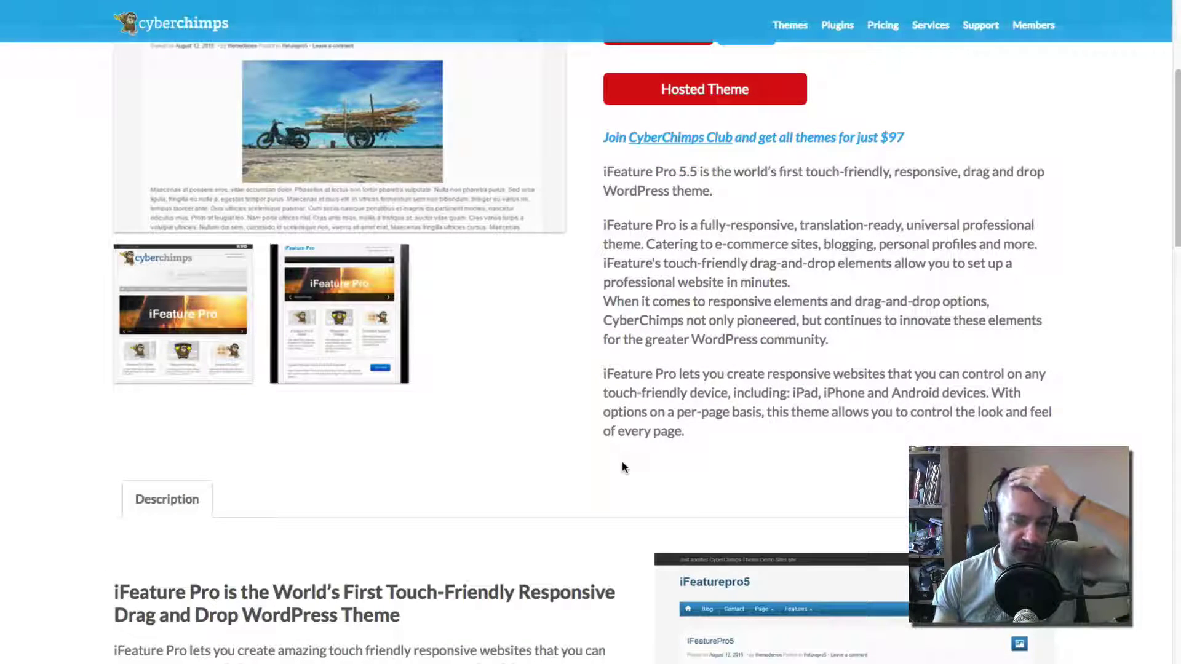
scroll(624, 460, down, 5)
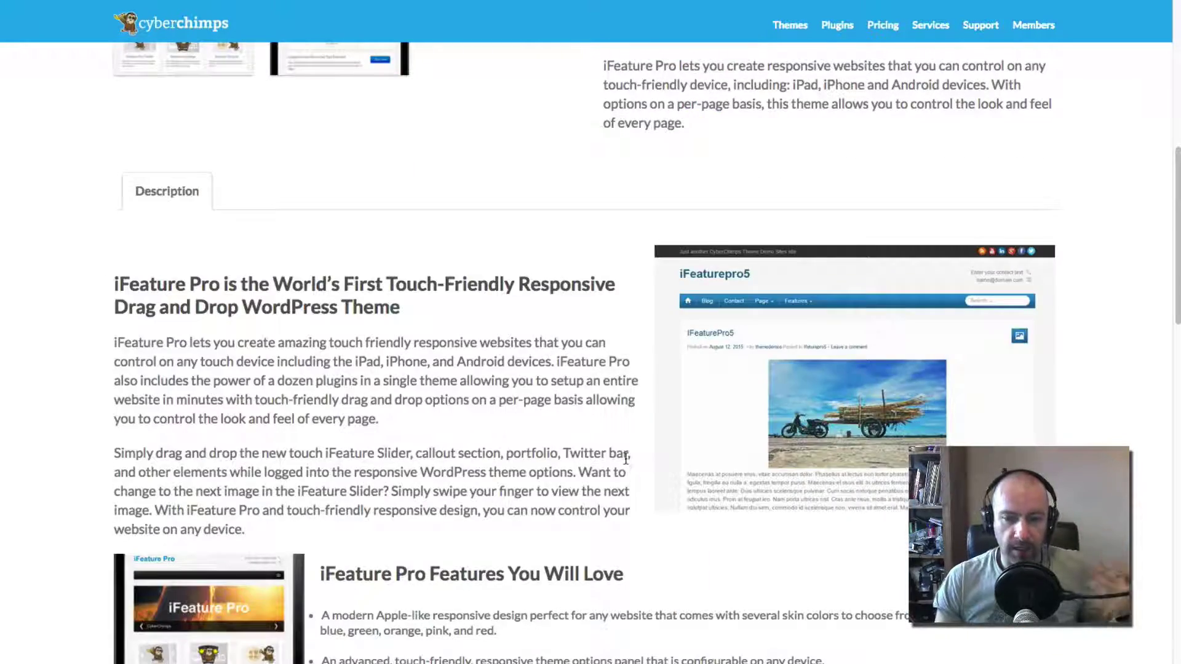
scroll(623, 461, up, 7)
scroll(626, 458, down, 8)
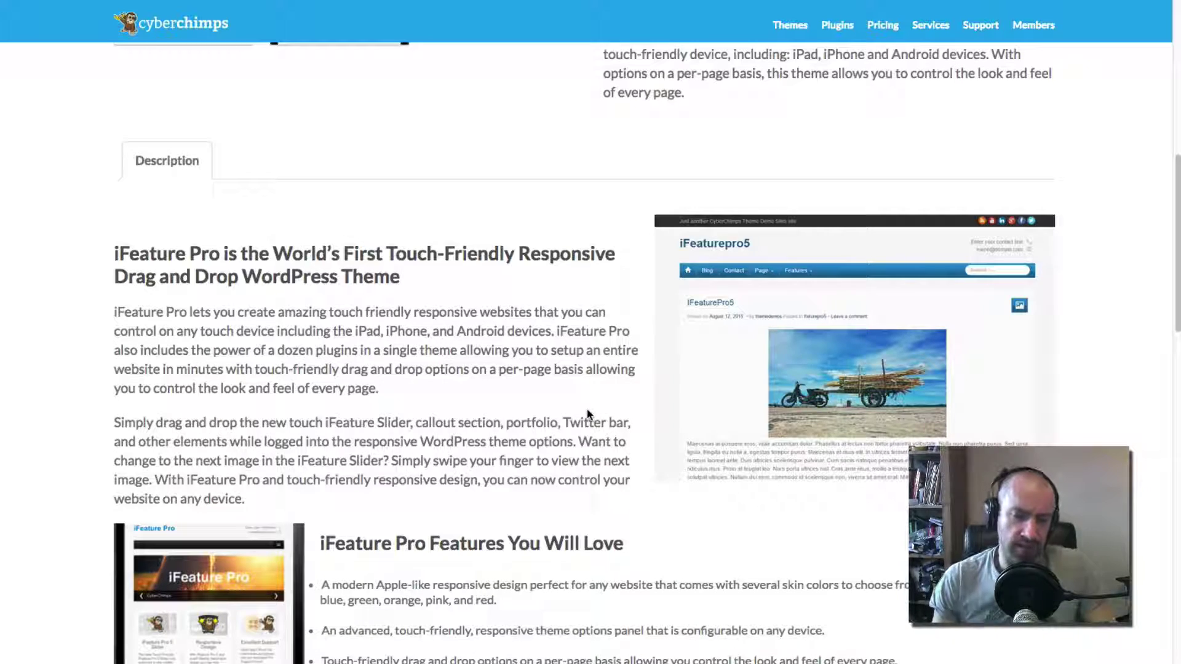
scroll(581, 413, down, 4)
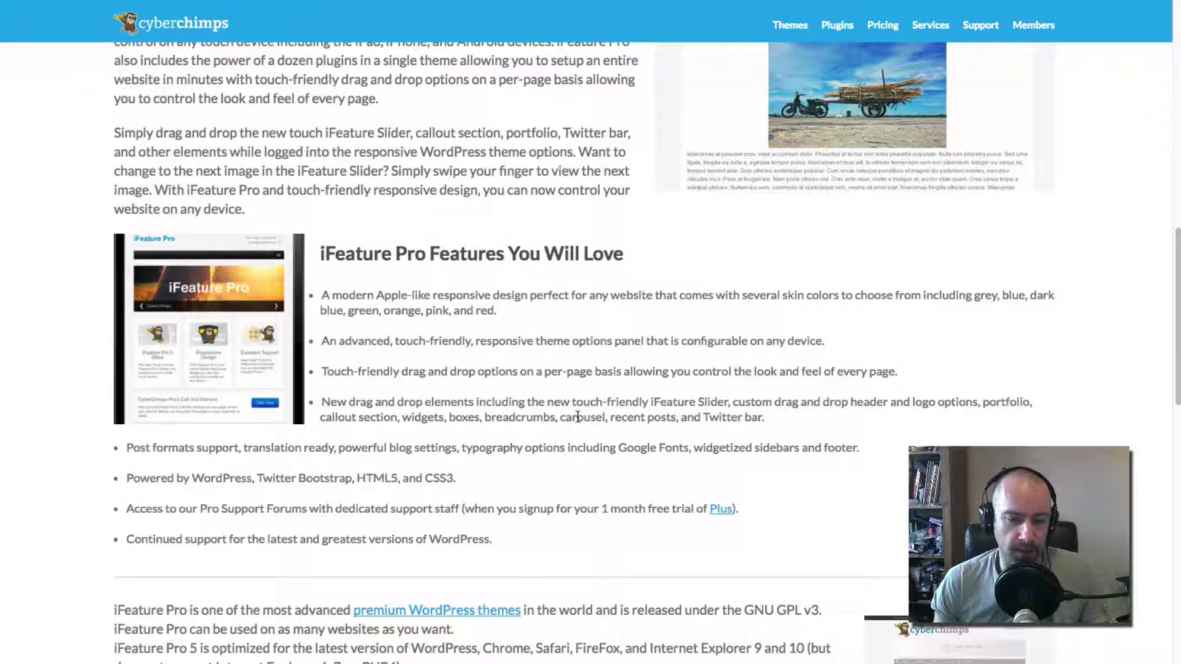
scroll(578, 417, up, 10)
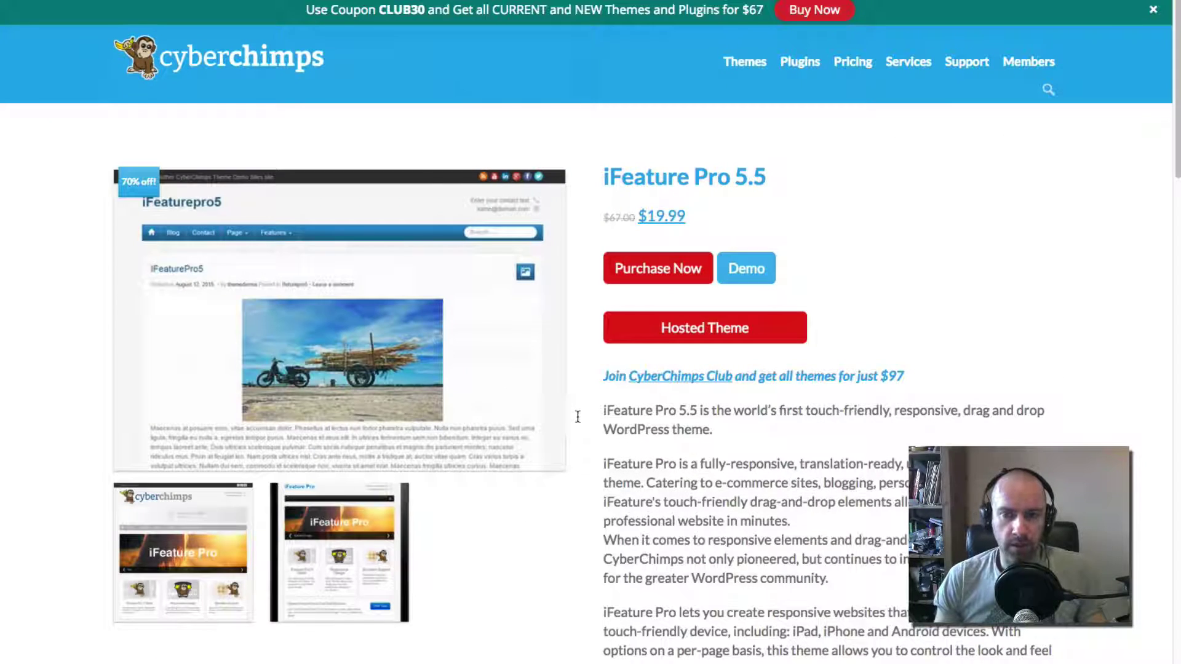